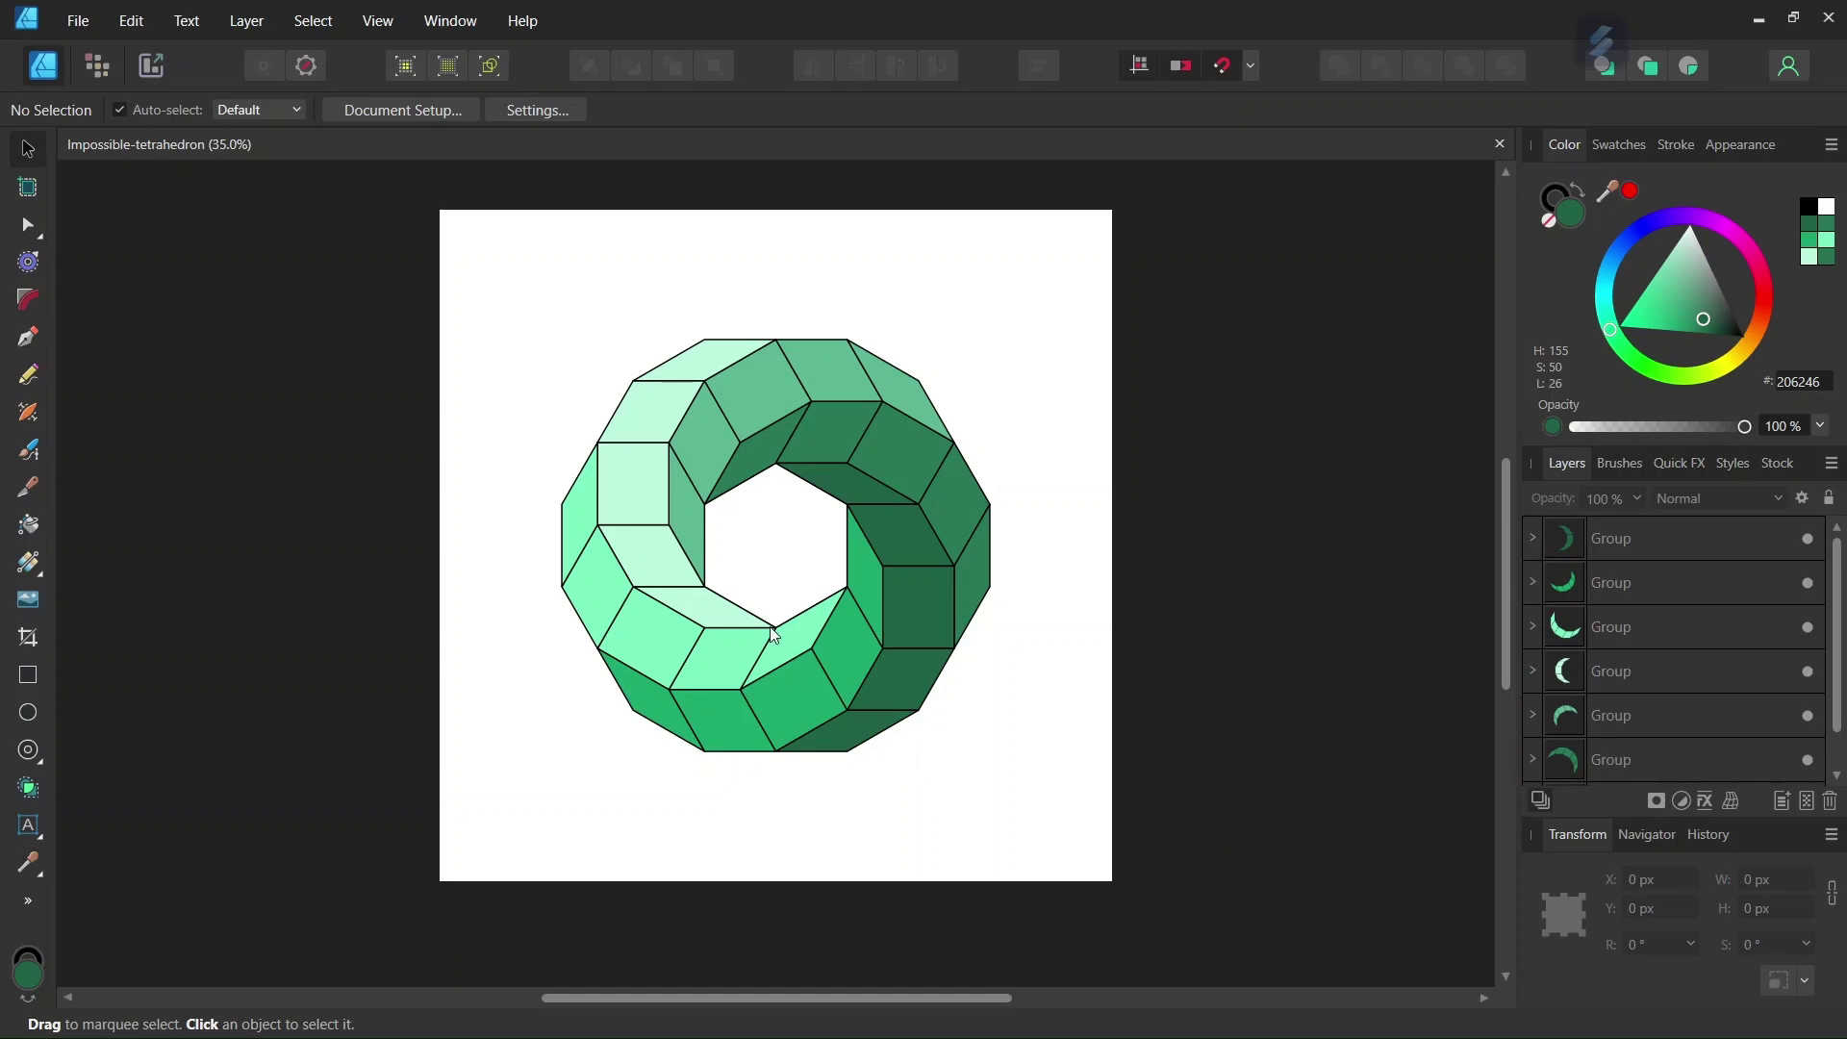
Create a new blank document in pixels, 2000 px wide by 2000 px high.
scroll(746, 609, up, 1)
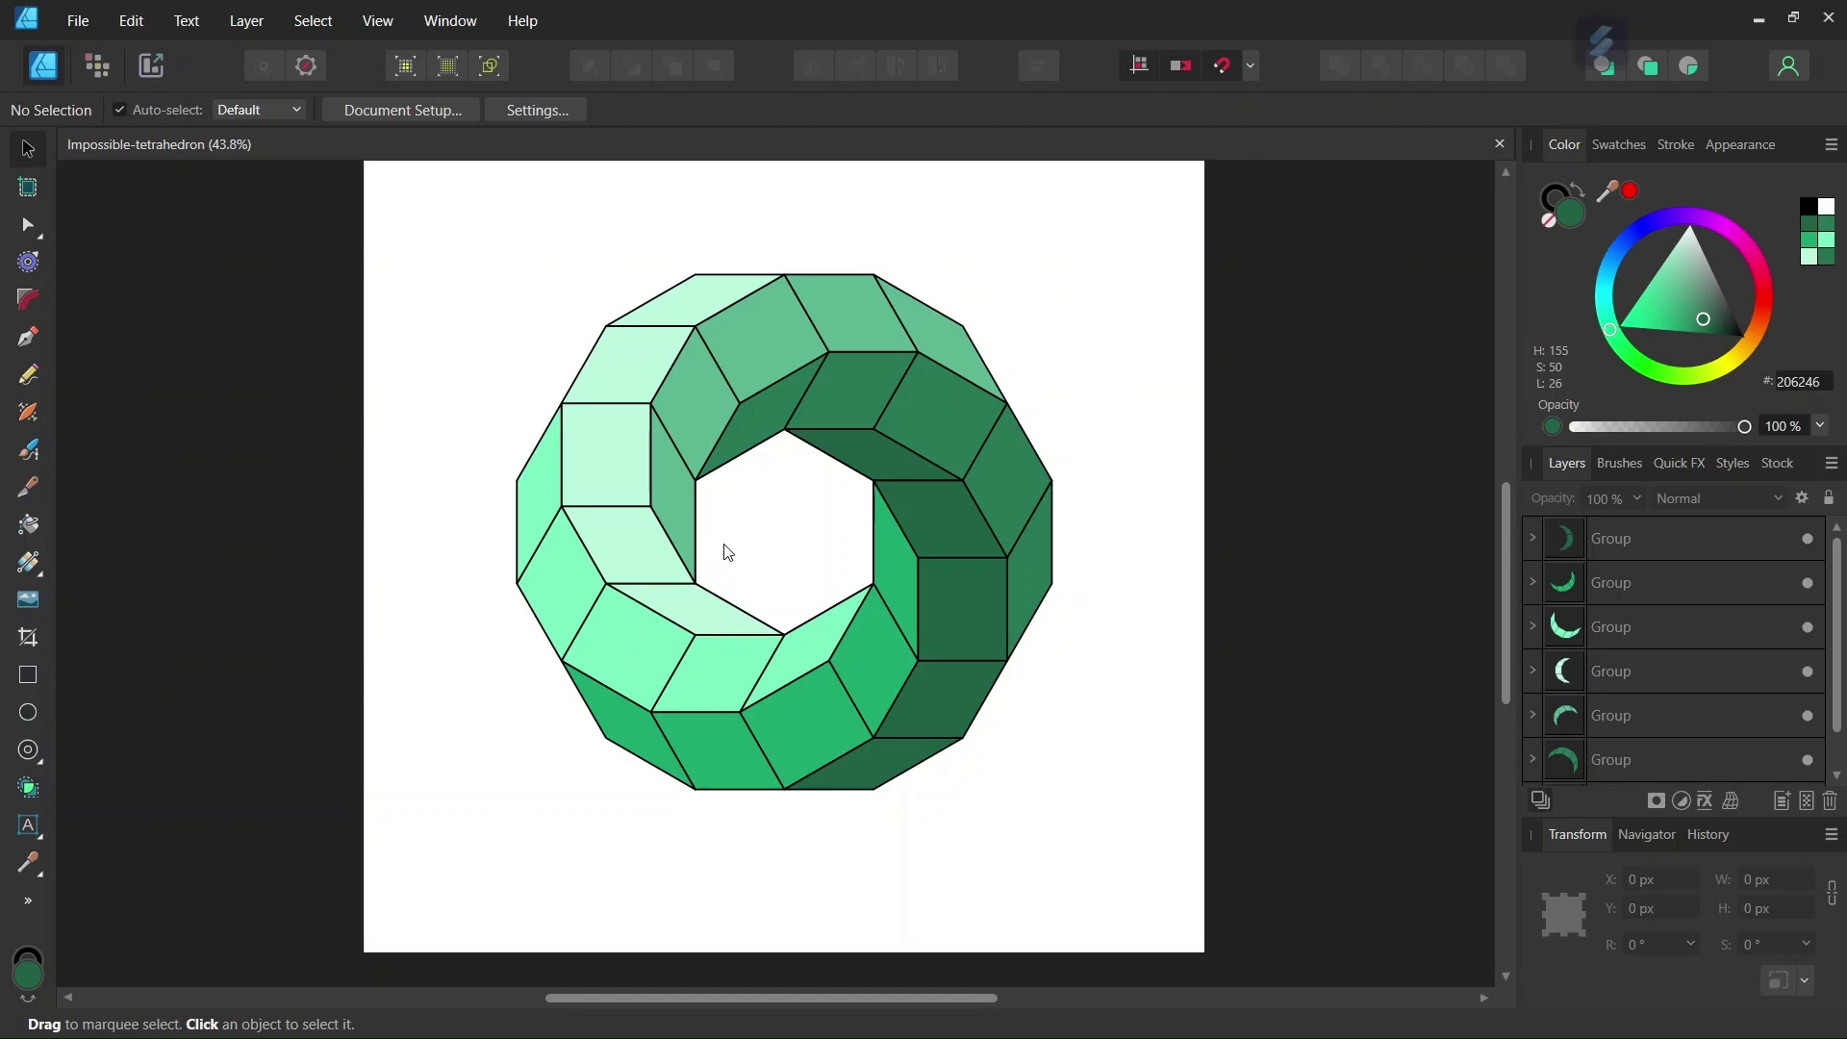
scroll(720, 539, up, 1)
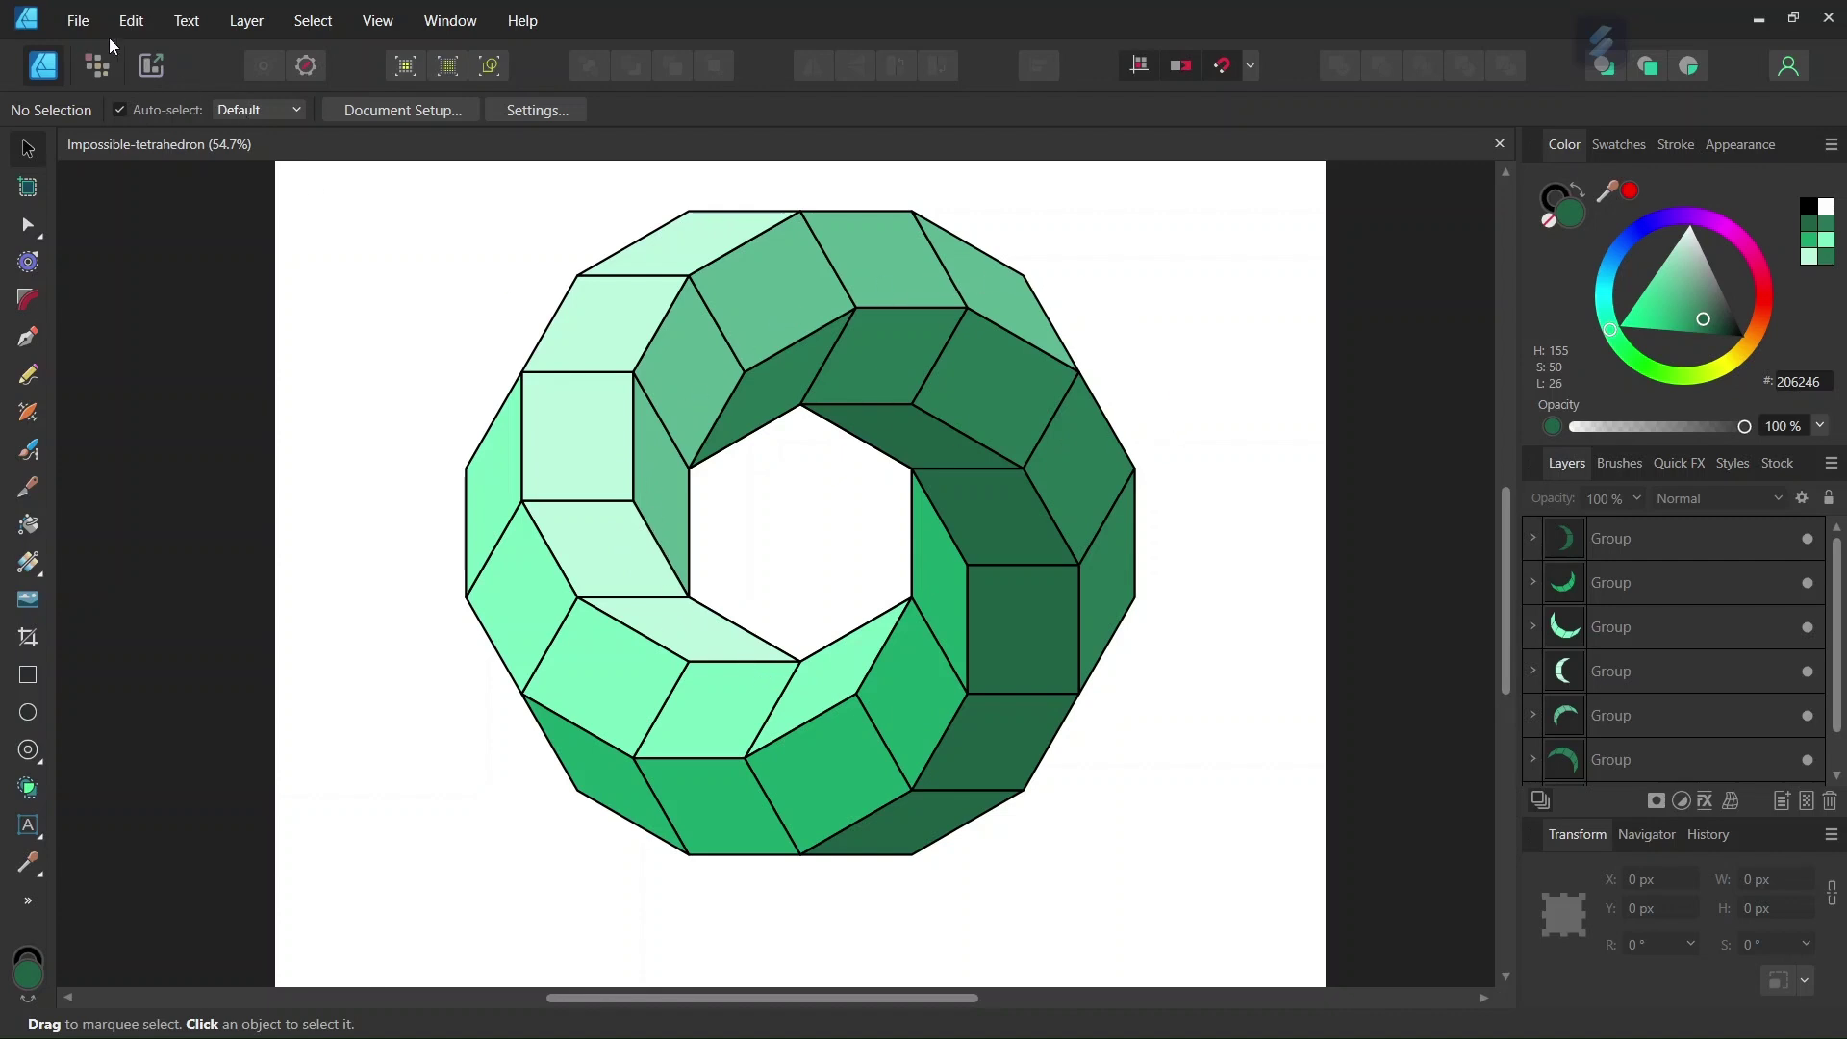
click(84, 21)
click(79, 81)
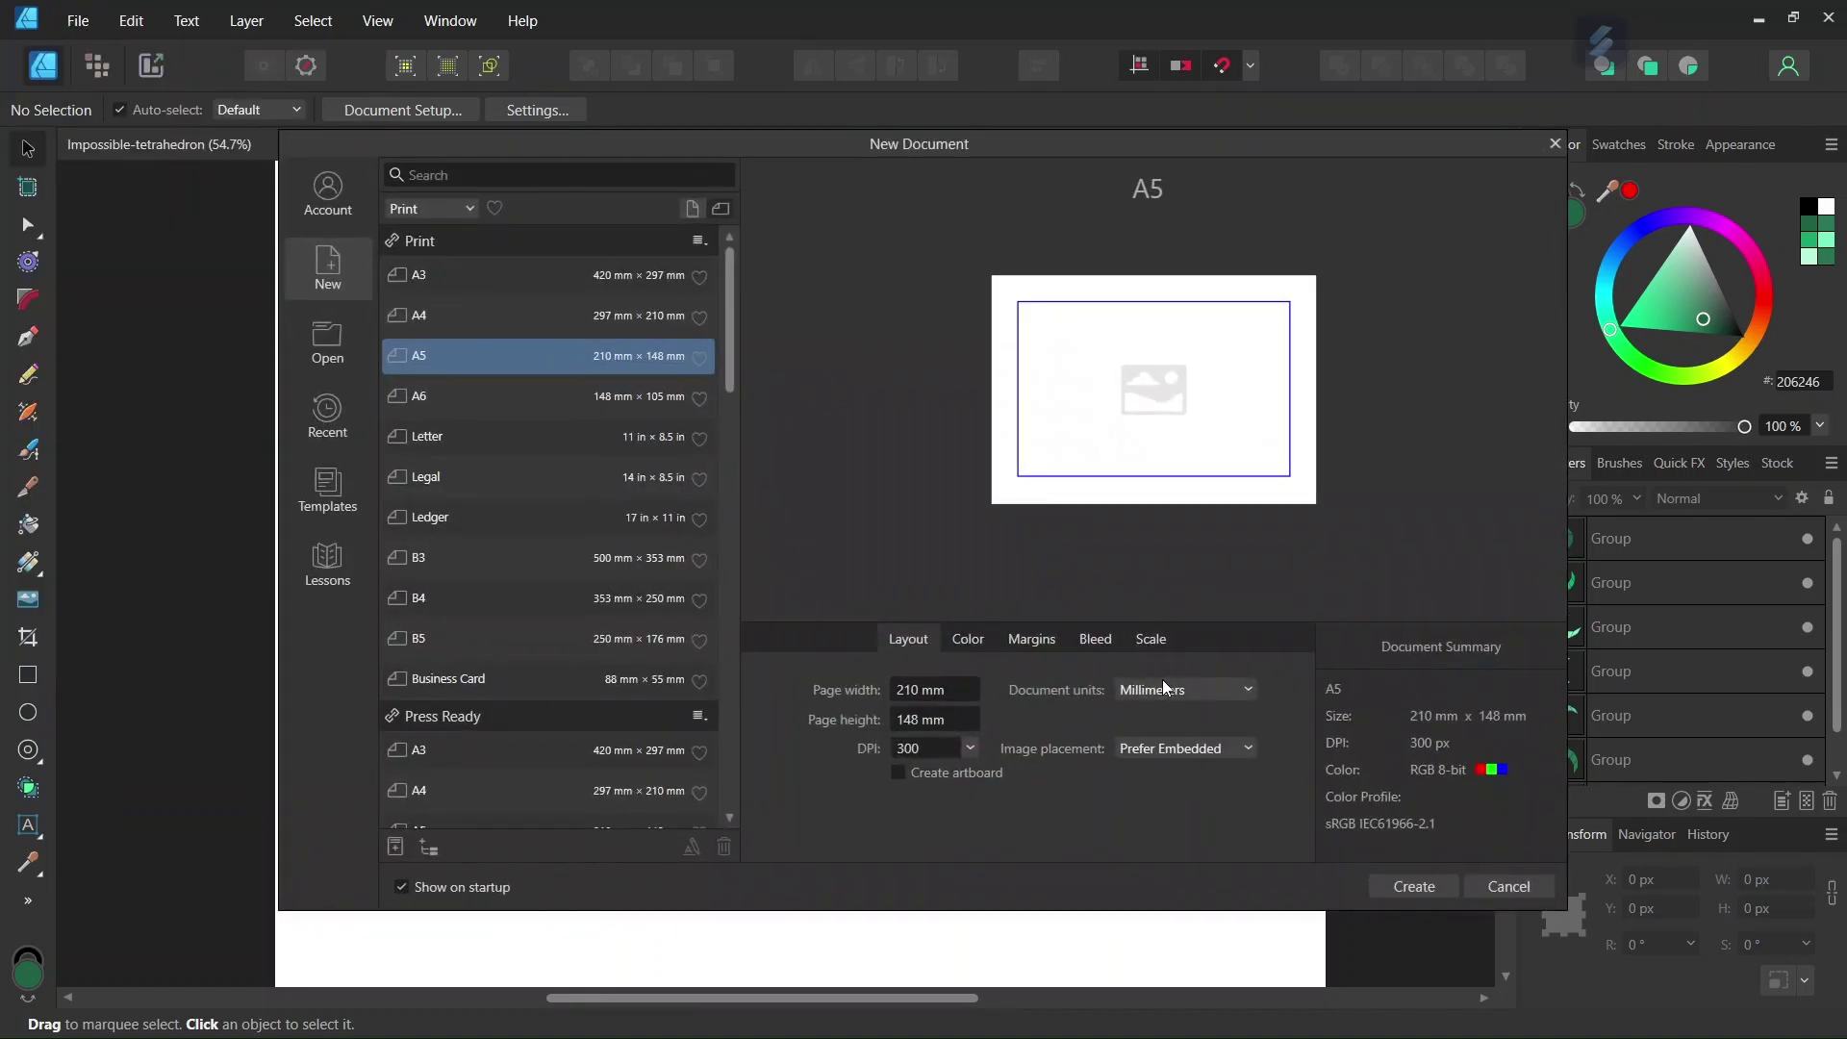
click(1162, 684)
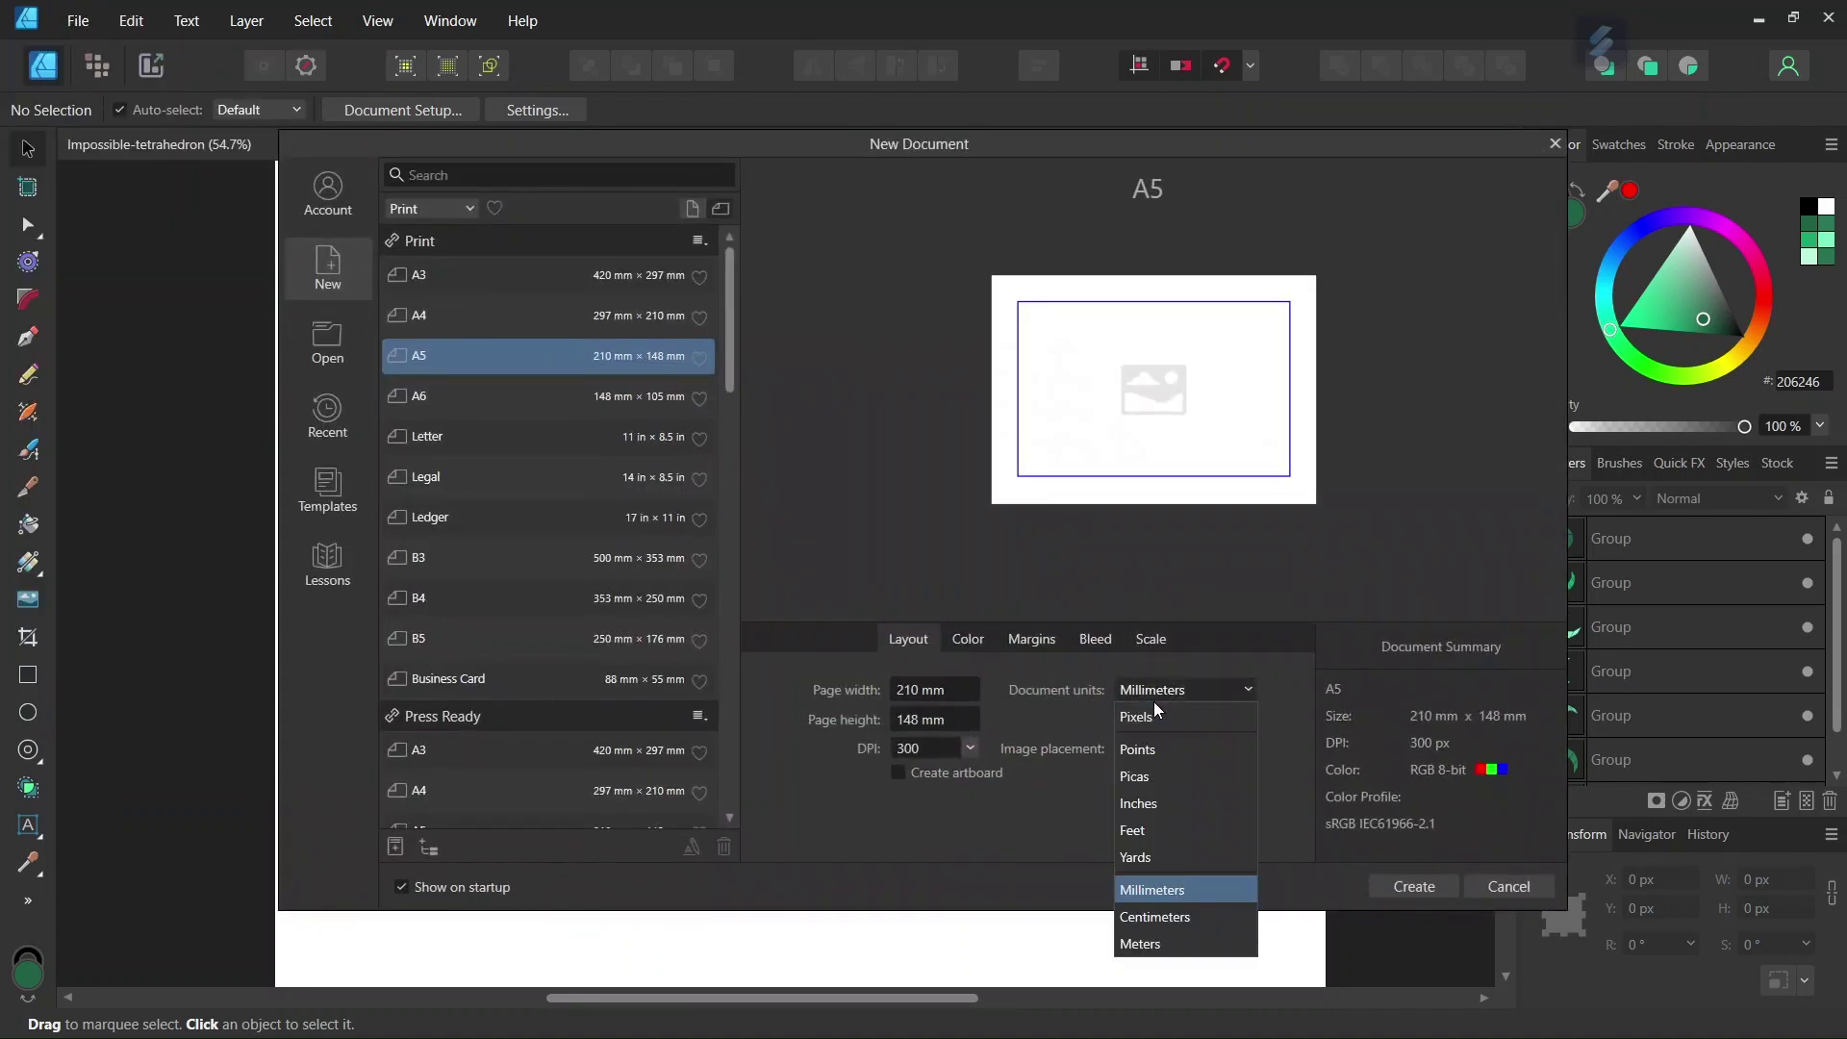
click(1151, 707)
click(947, 690)
text(2000)
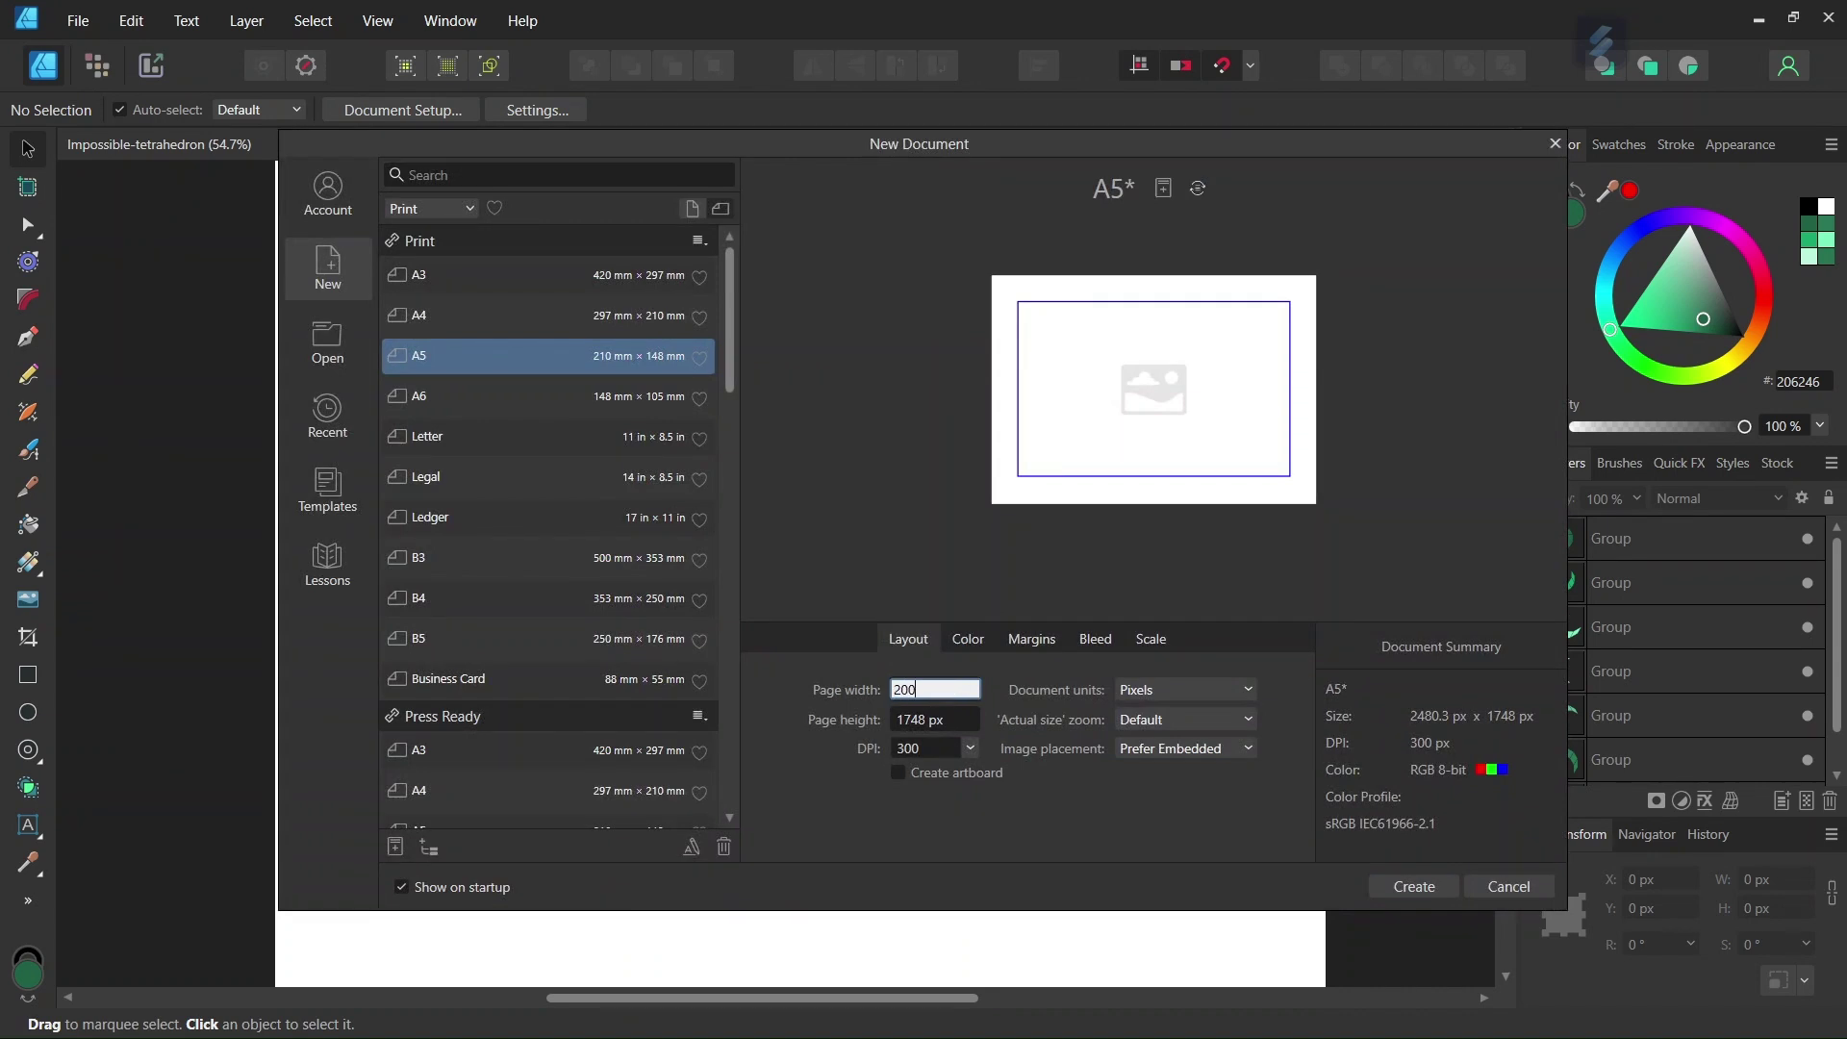
click(918, 719)
text(2000)
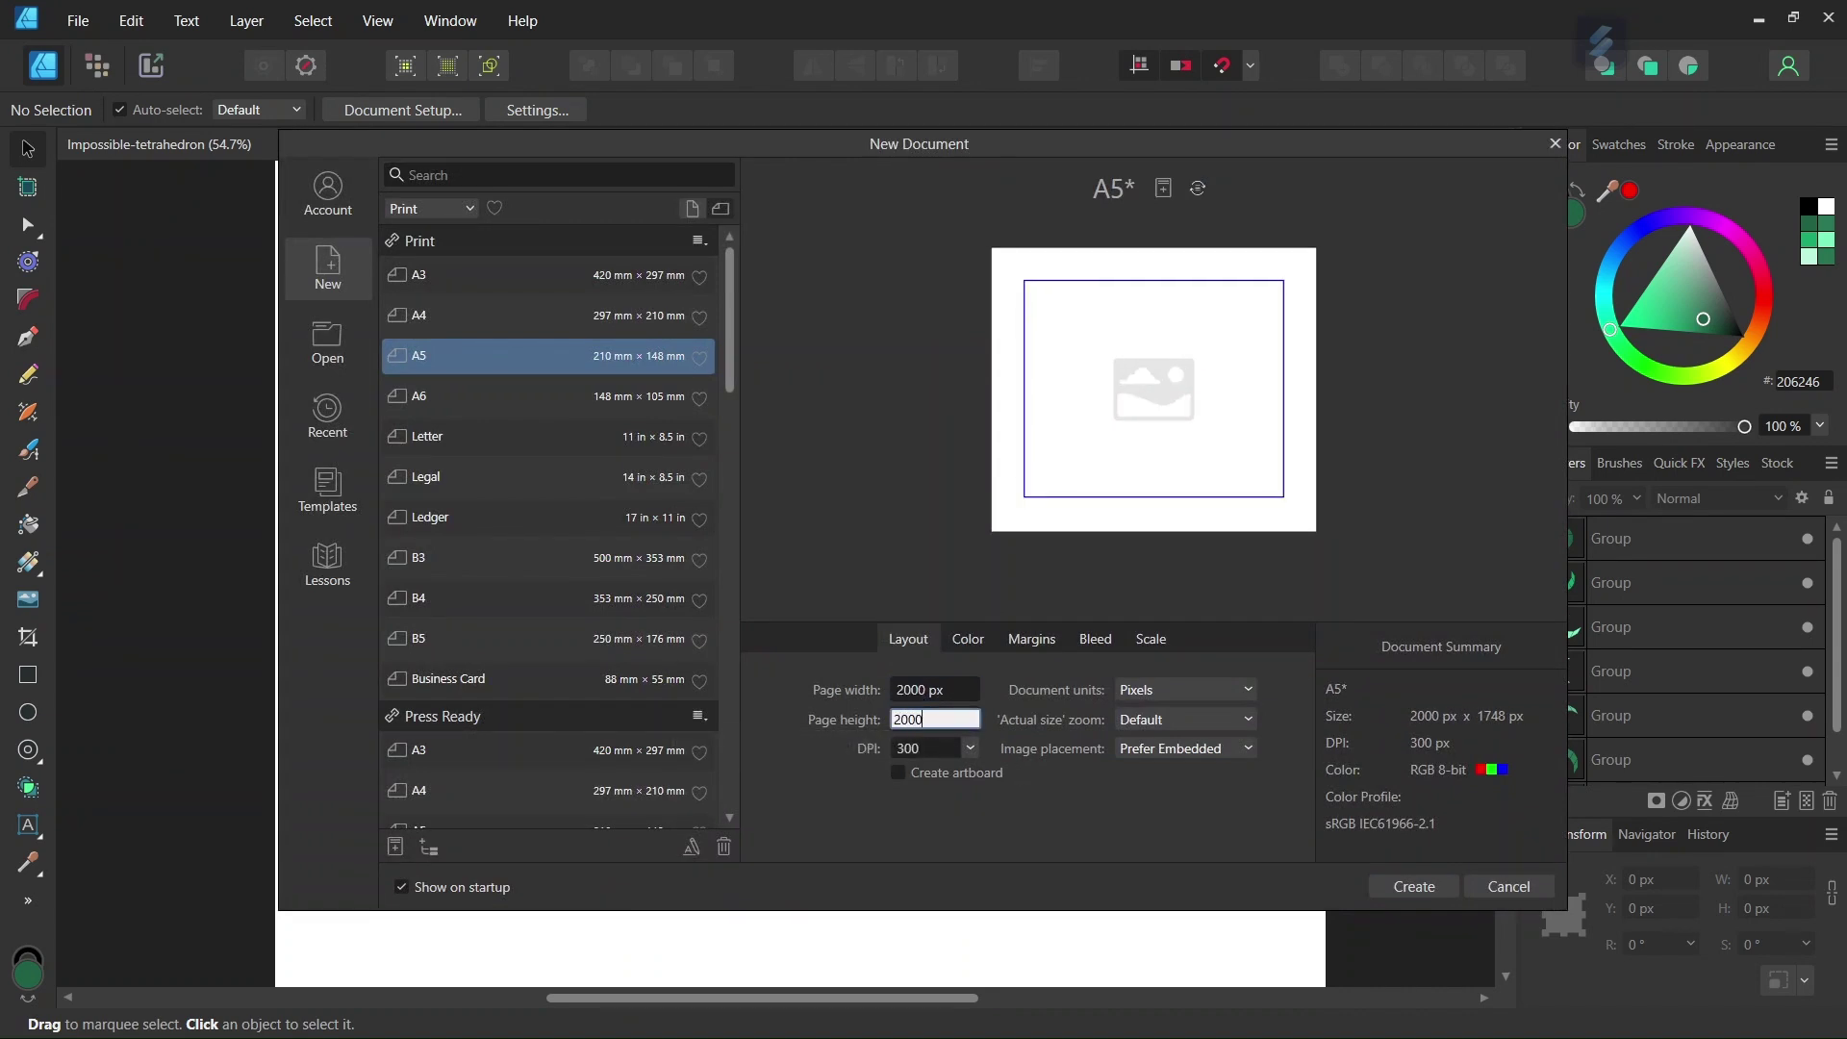
click(1391, 885)
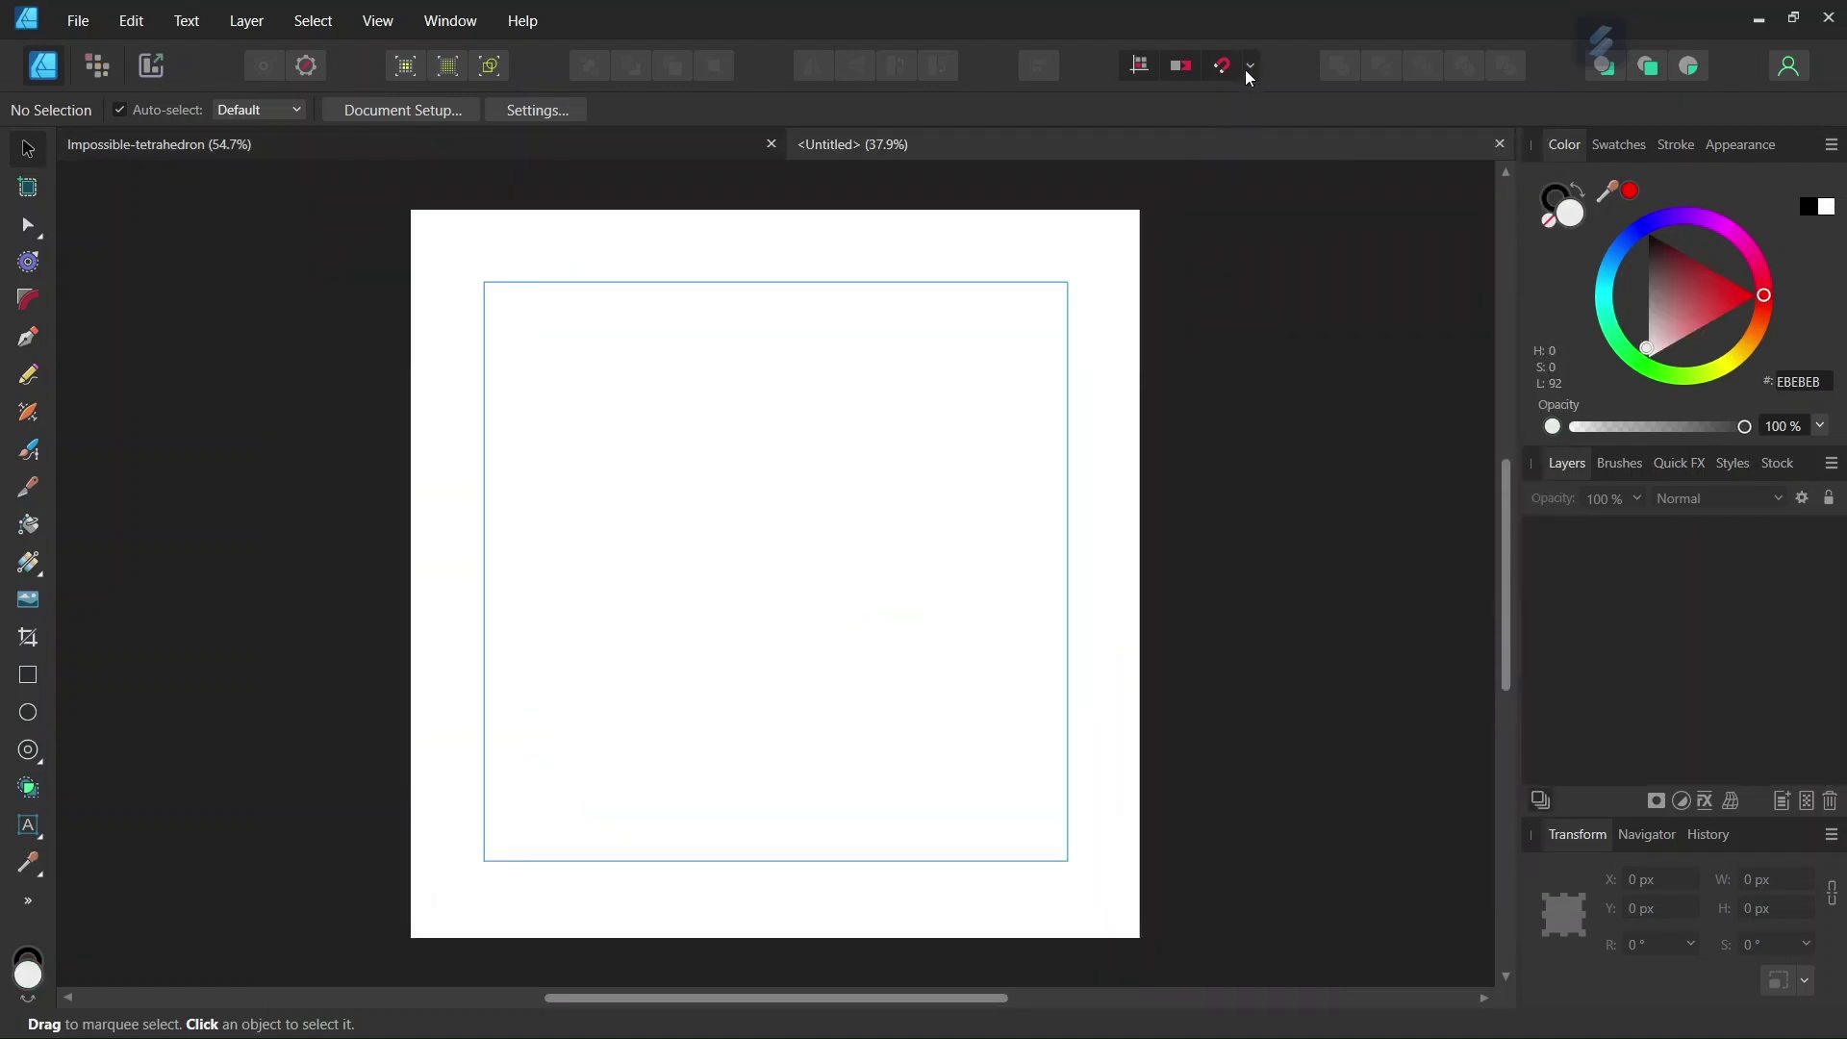
Uncheck Snap to spread in the snapping manager.
click(1249, 66)
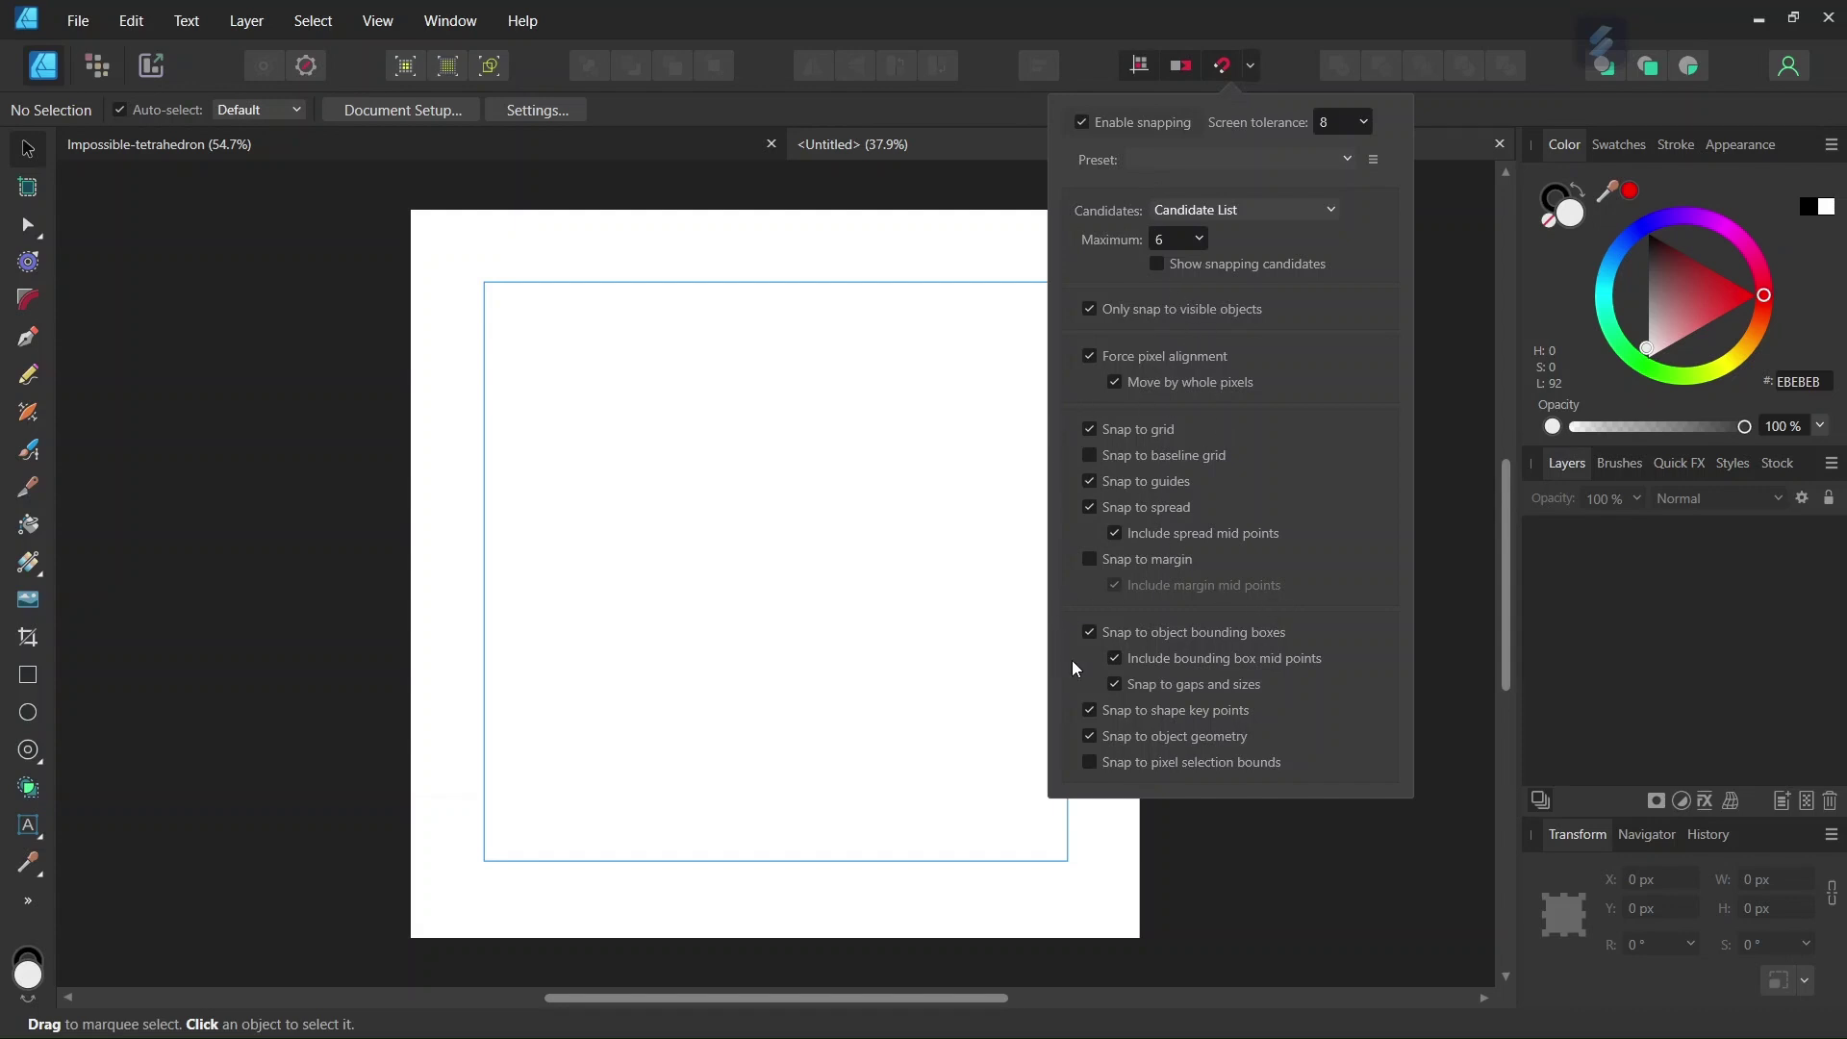
click(1090, 507)
click(832, 513)
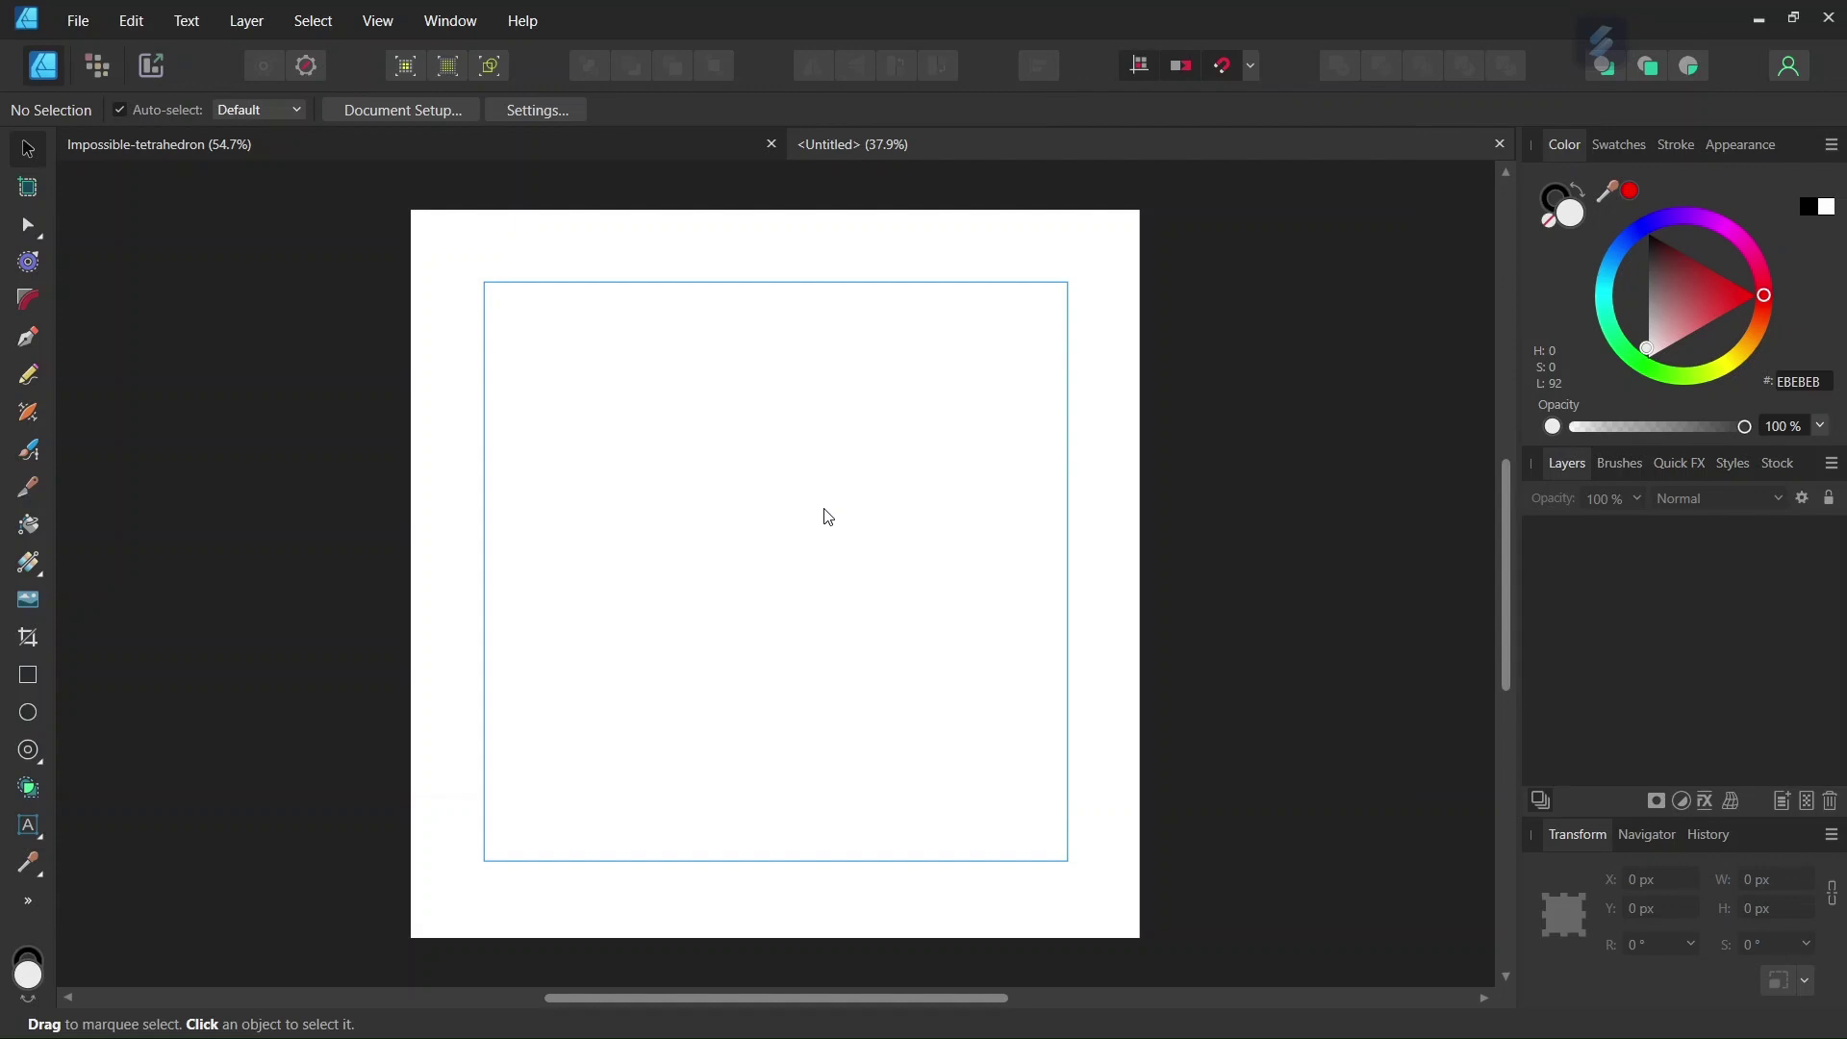
click(363, 21)
Show the grid in Advanced mode and set its grid type to Isometric.
click(285, 482)
click(638, 379)
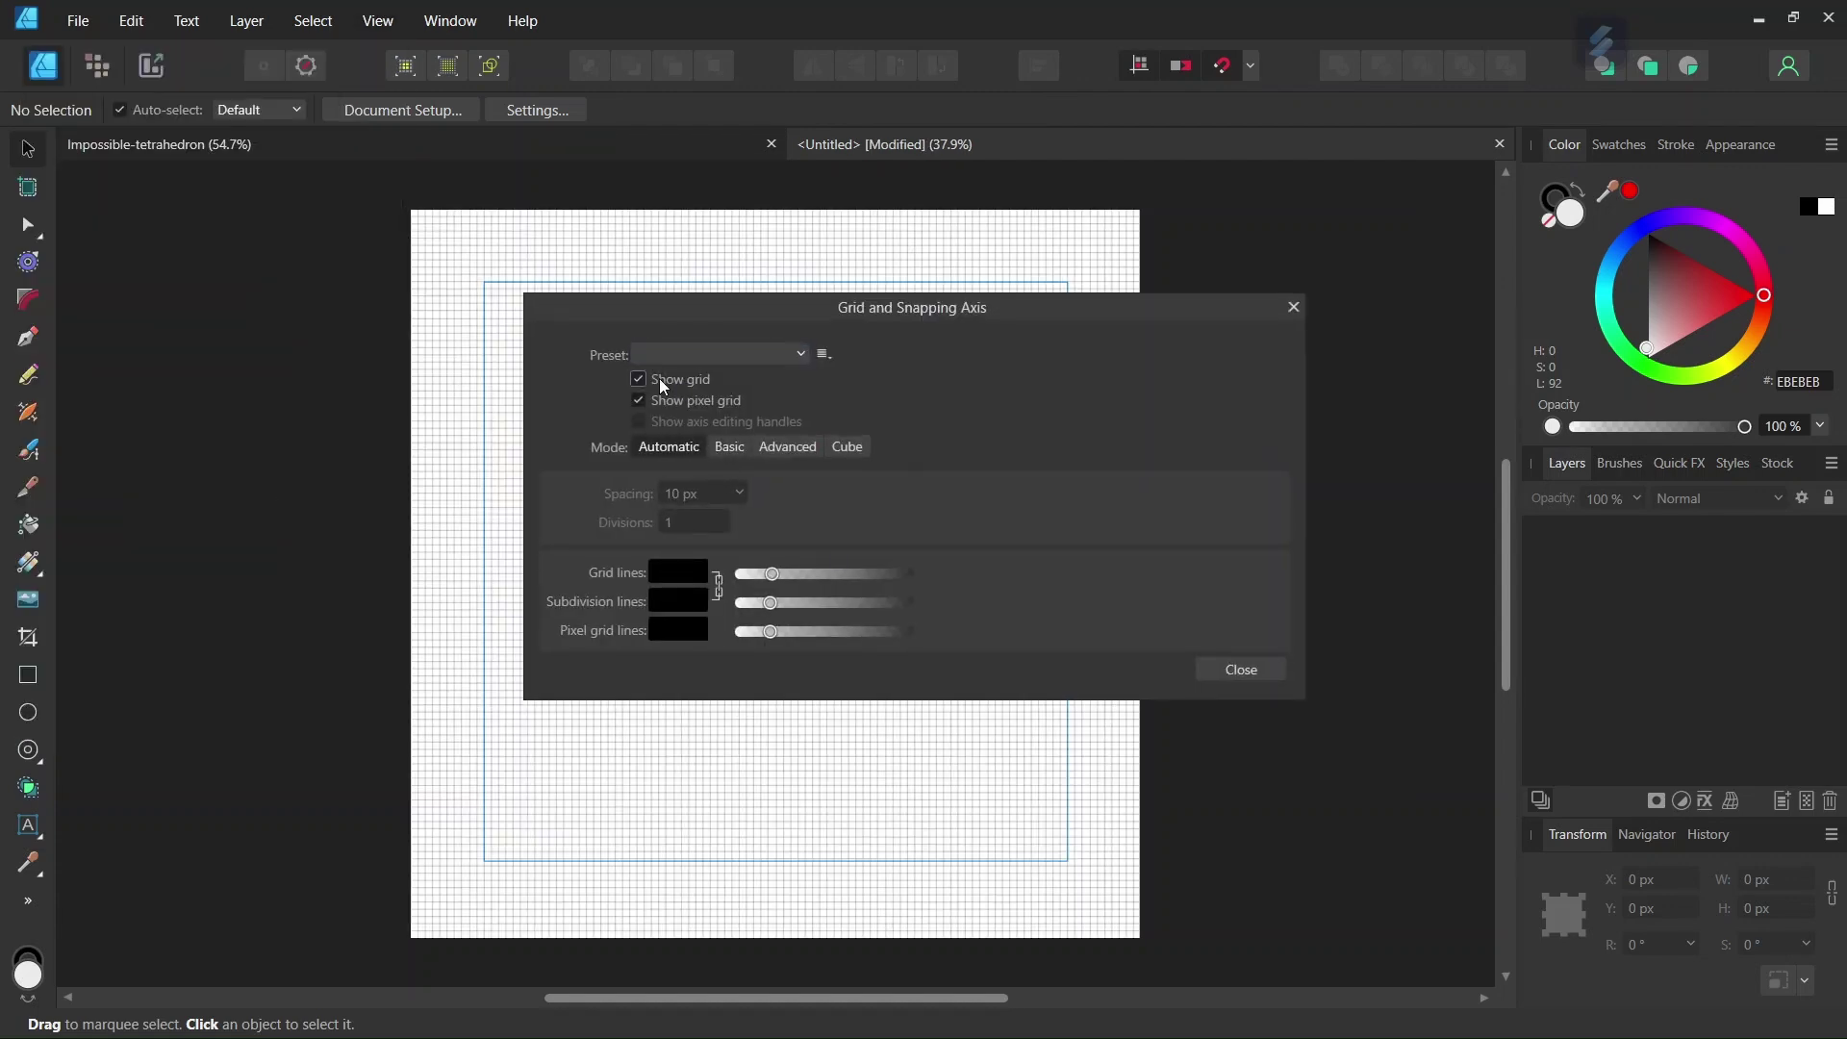
click(783, 447)
drag(878, 308, 1338, 153)
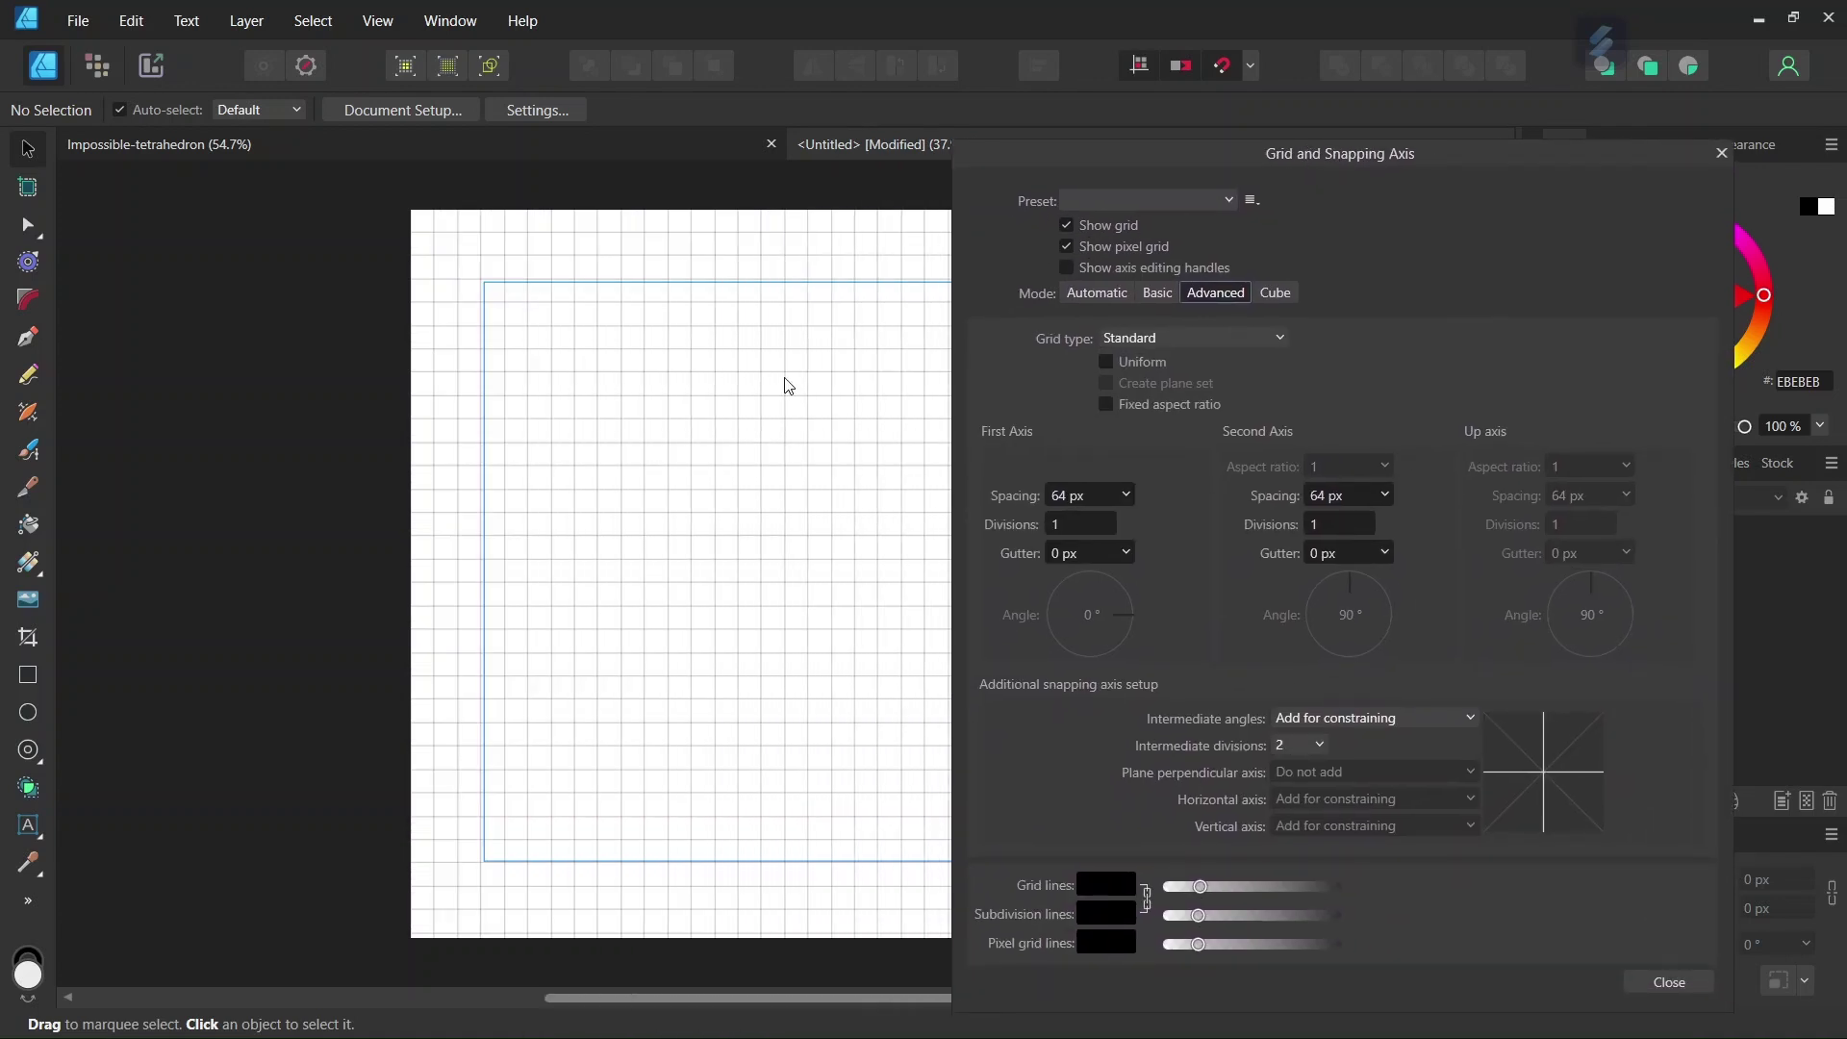
scroll(734, 424, up, 1)
click(1133, 342)
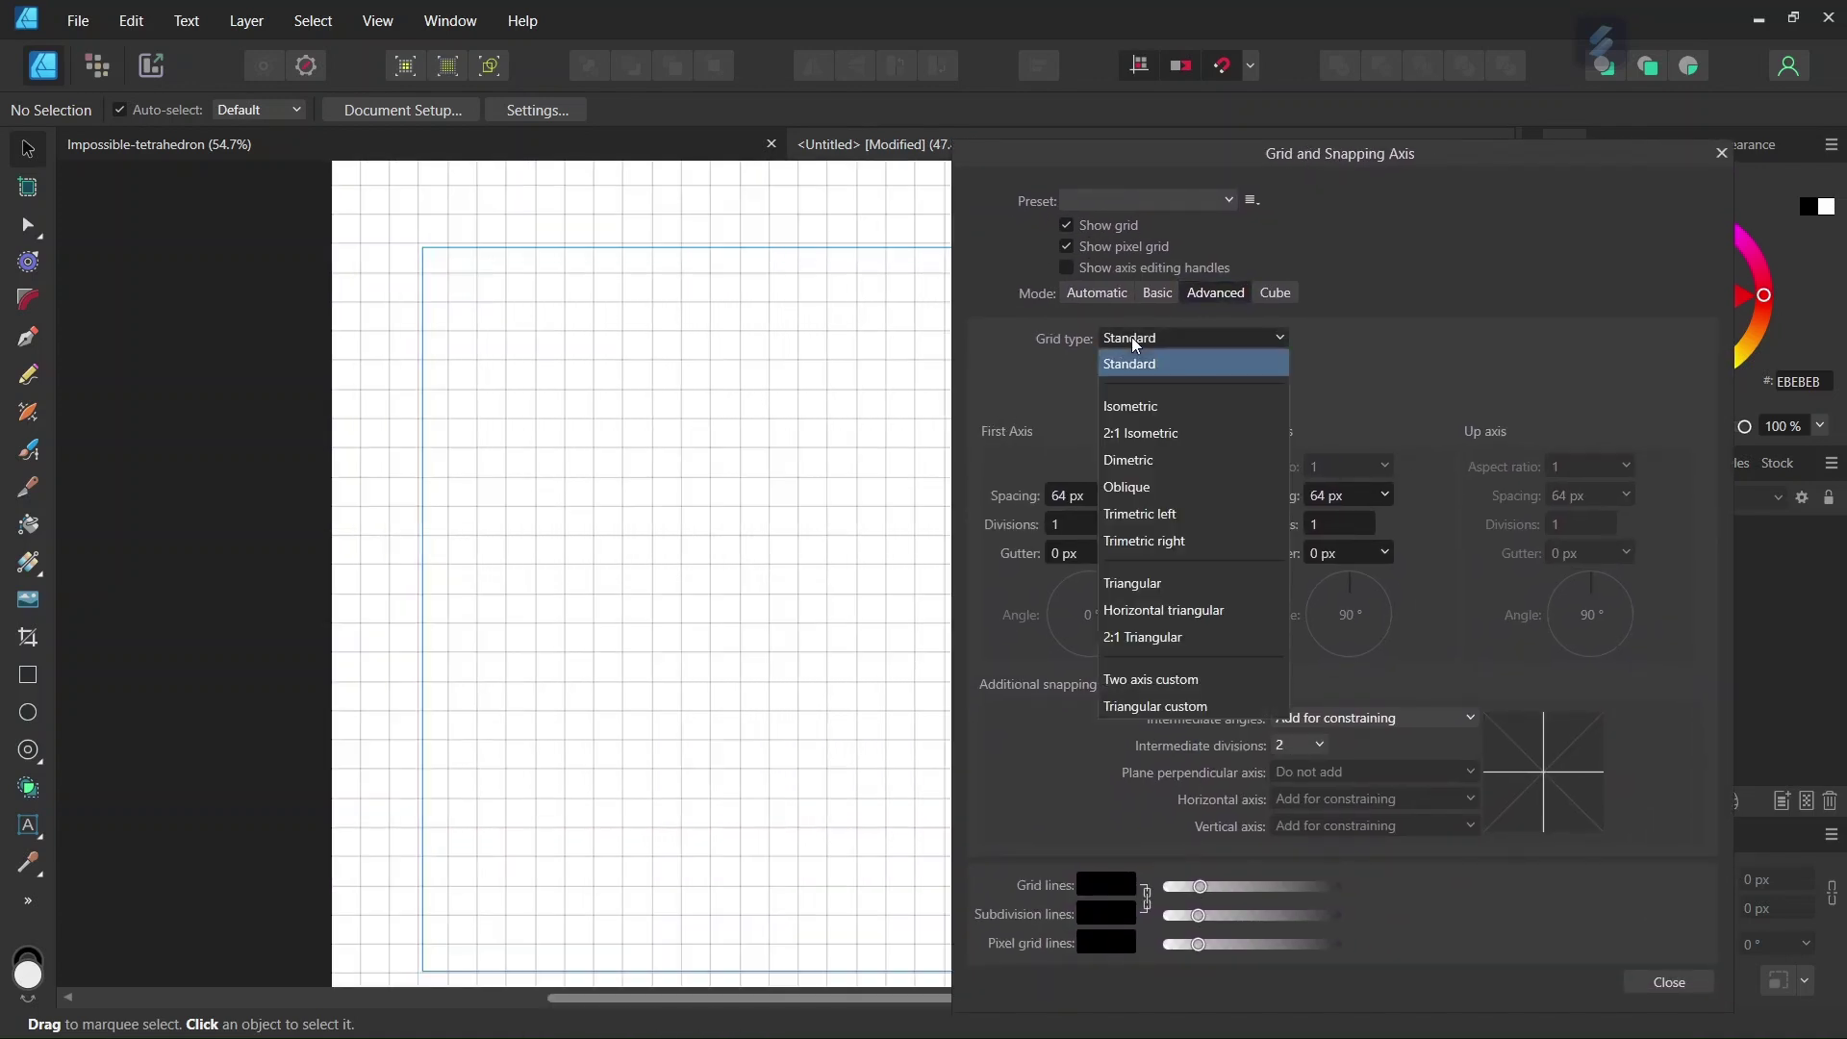
click(1147, 407)
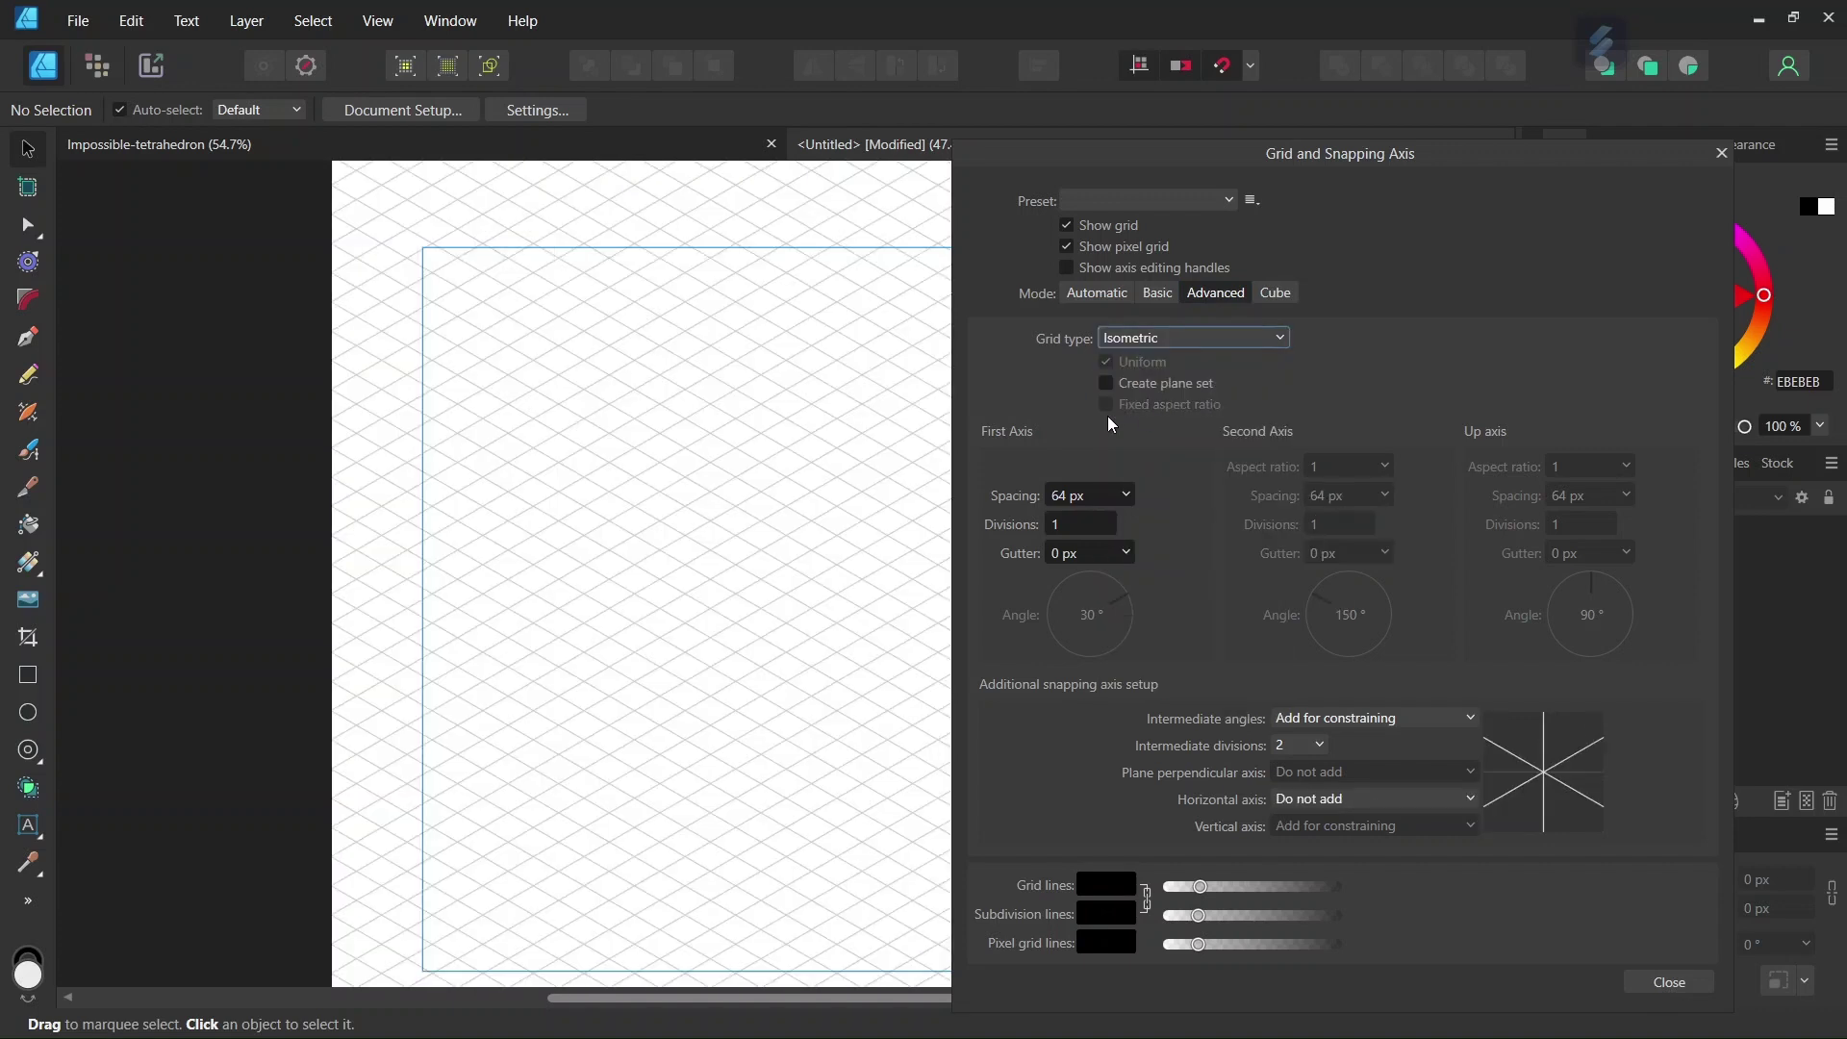
Set the isometric grid spacing to 100 px and close the grid settings.
scroll(754, 424, up, 2)
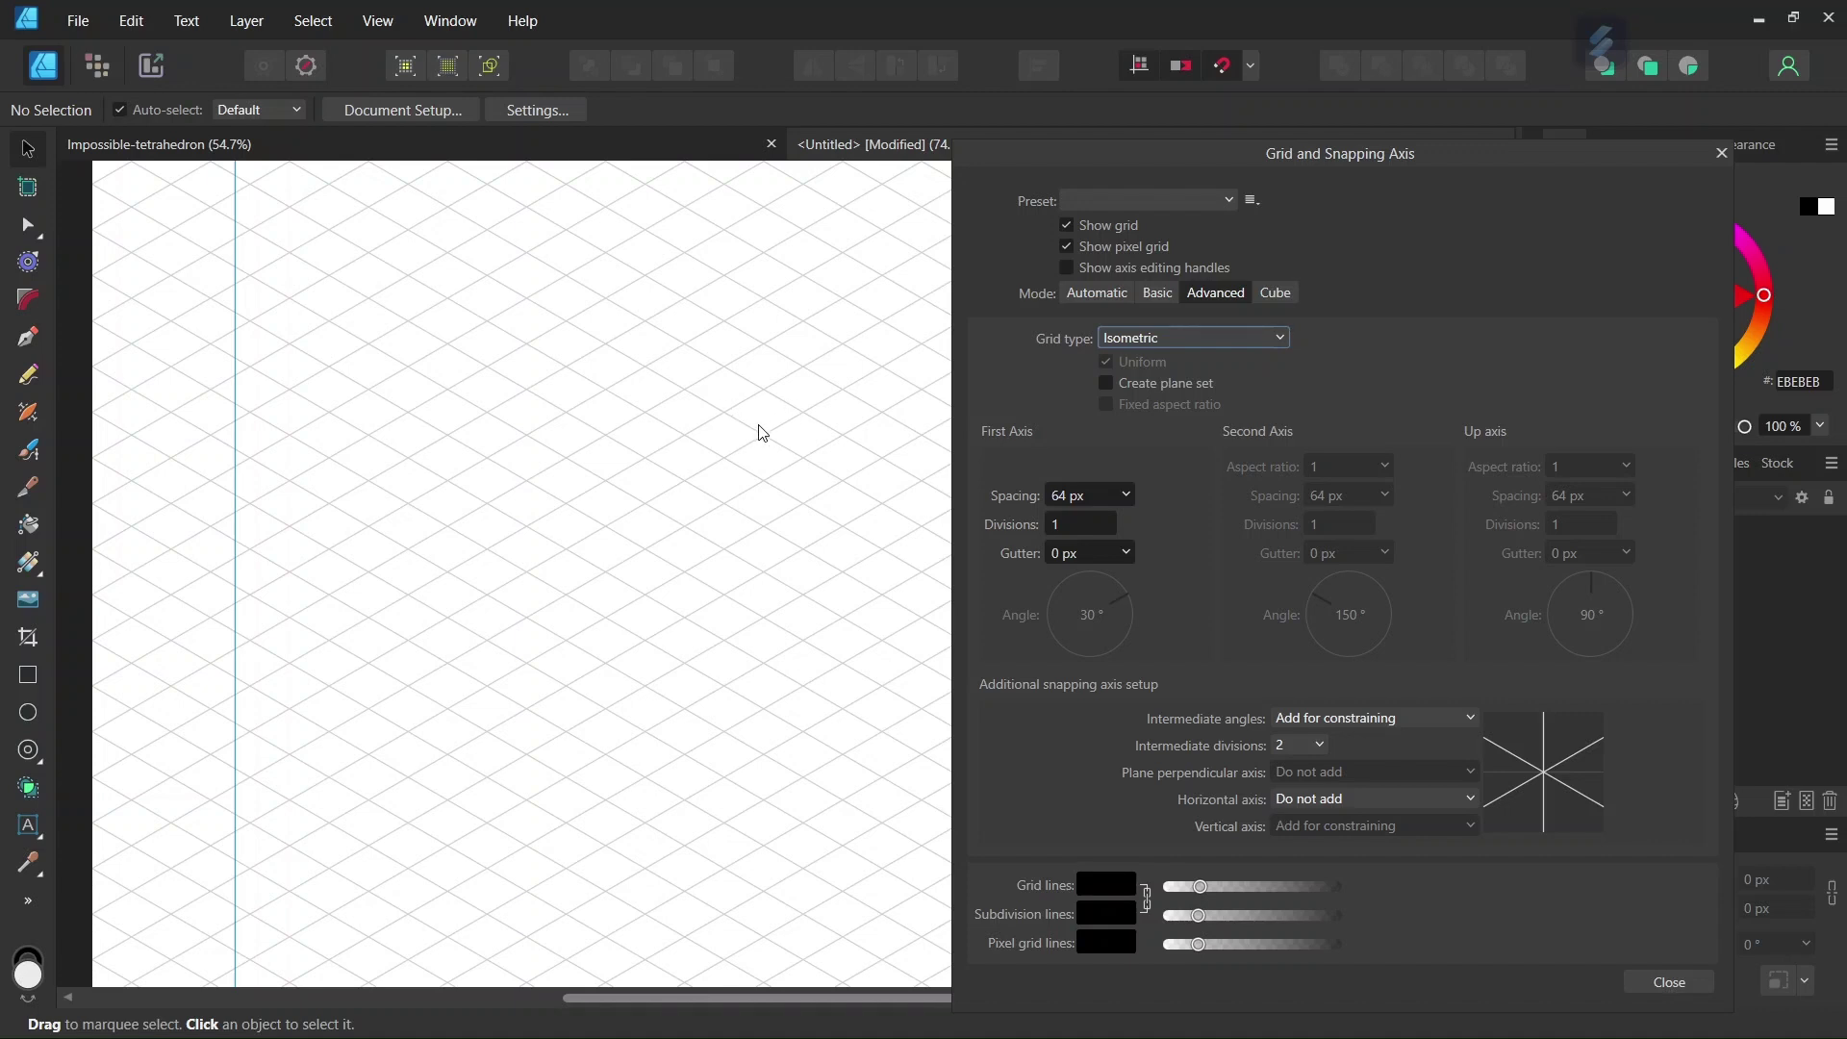
click(1046, 494)
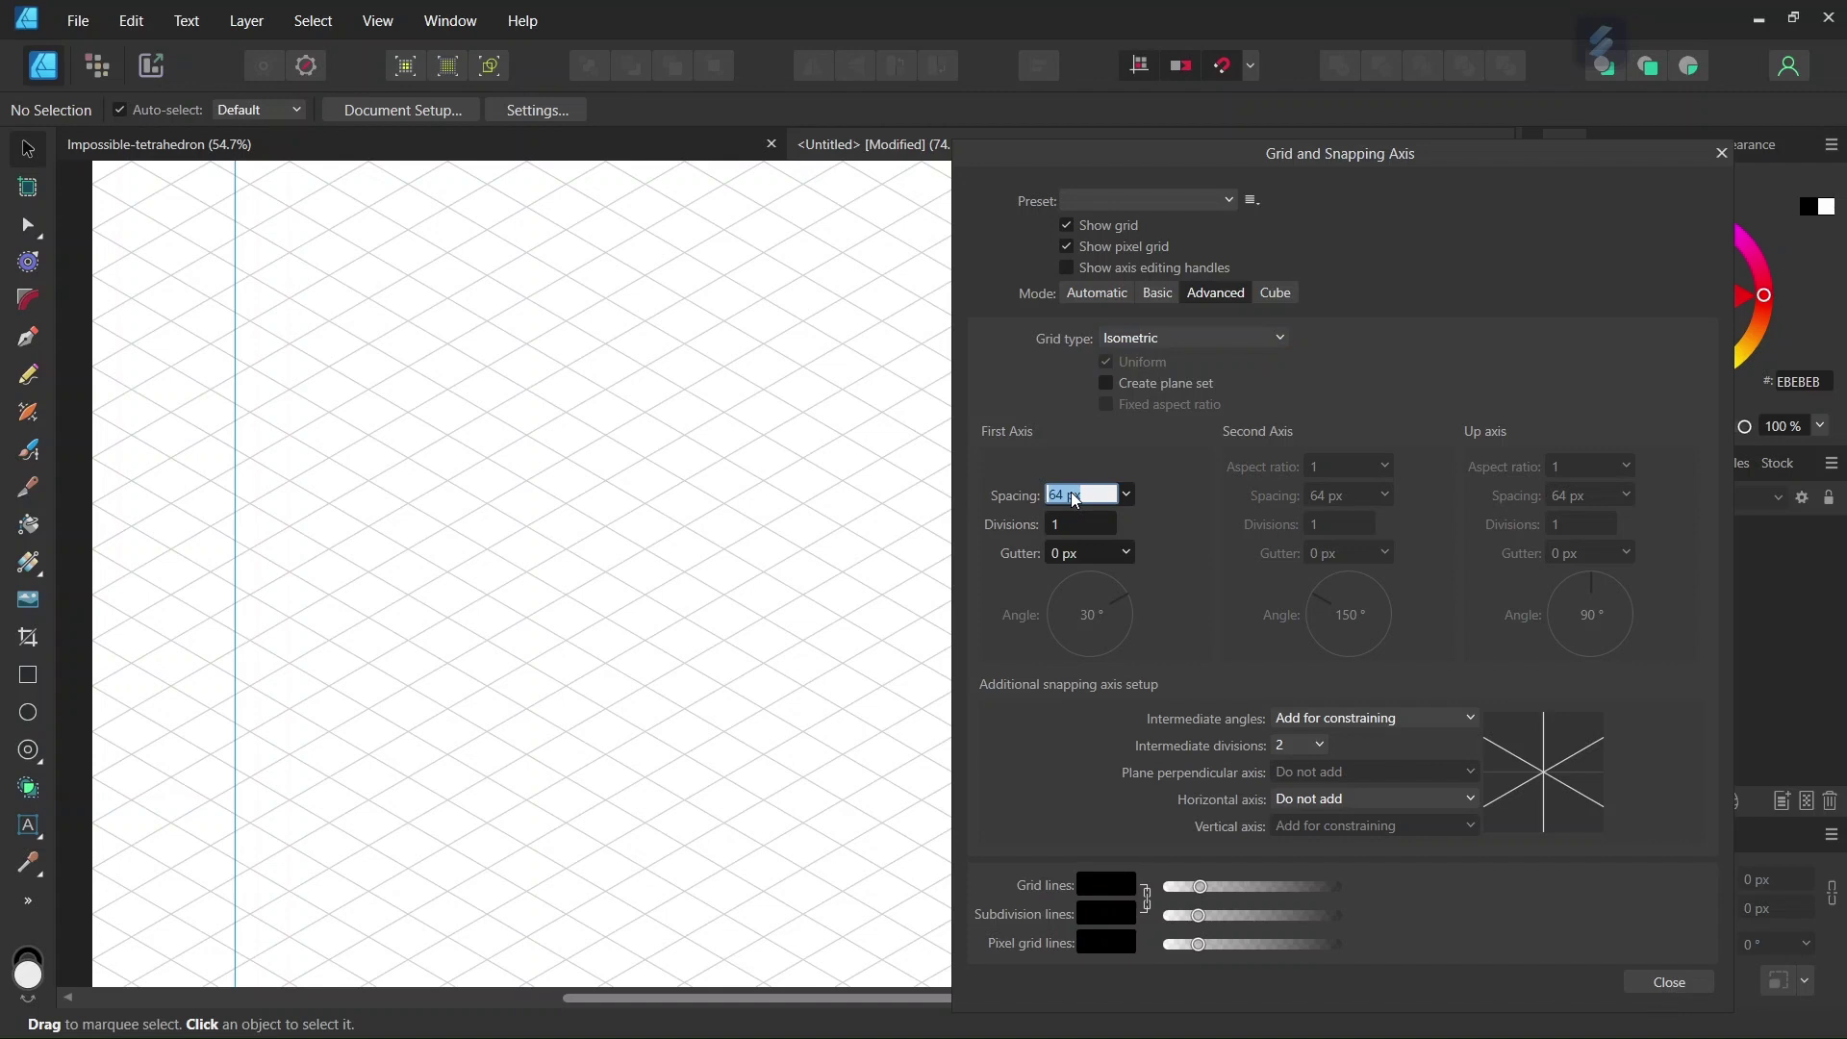
text(100)
key(Return)
drag(1435, 170, 1322, 96)
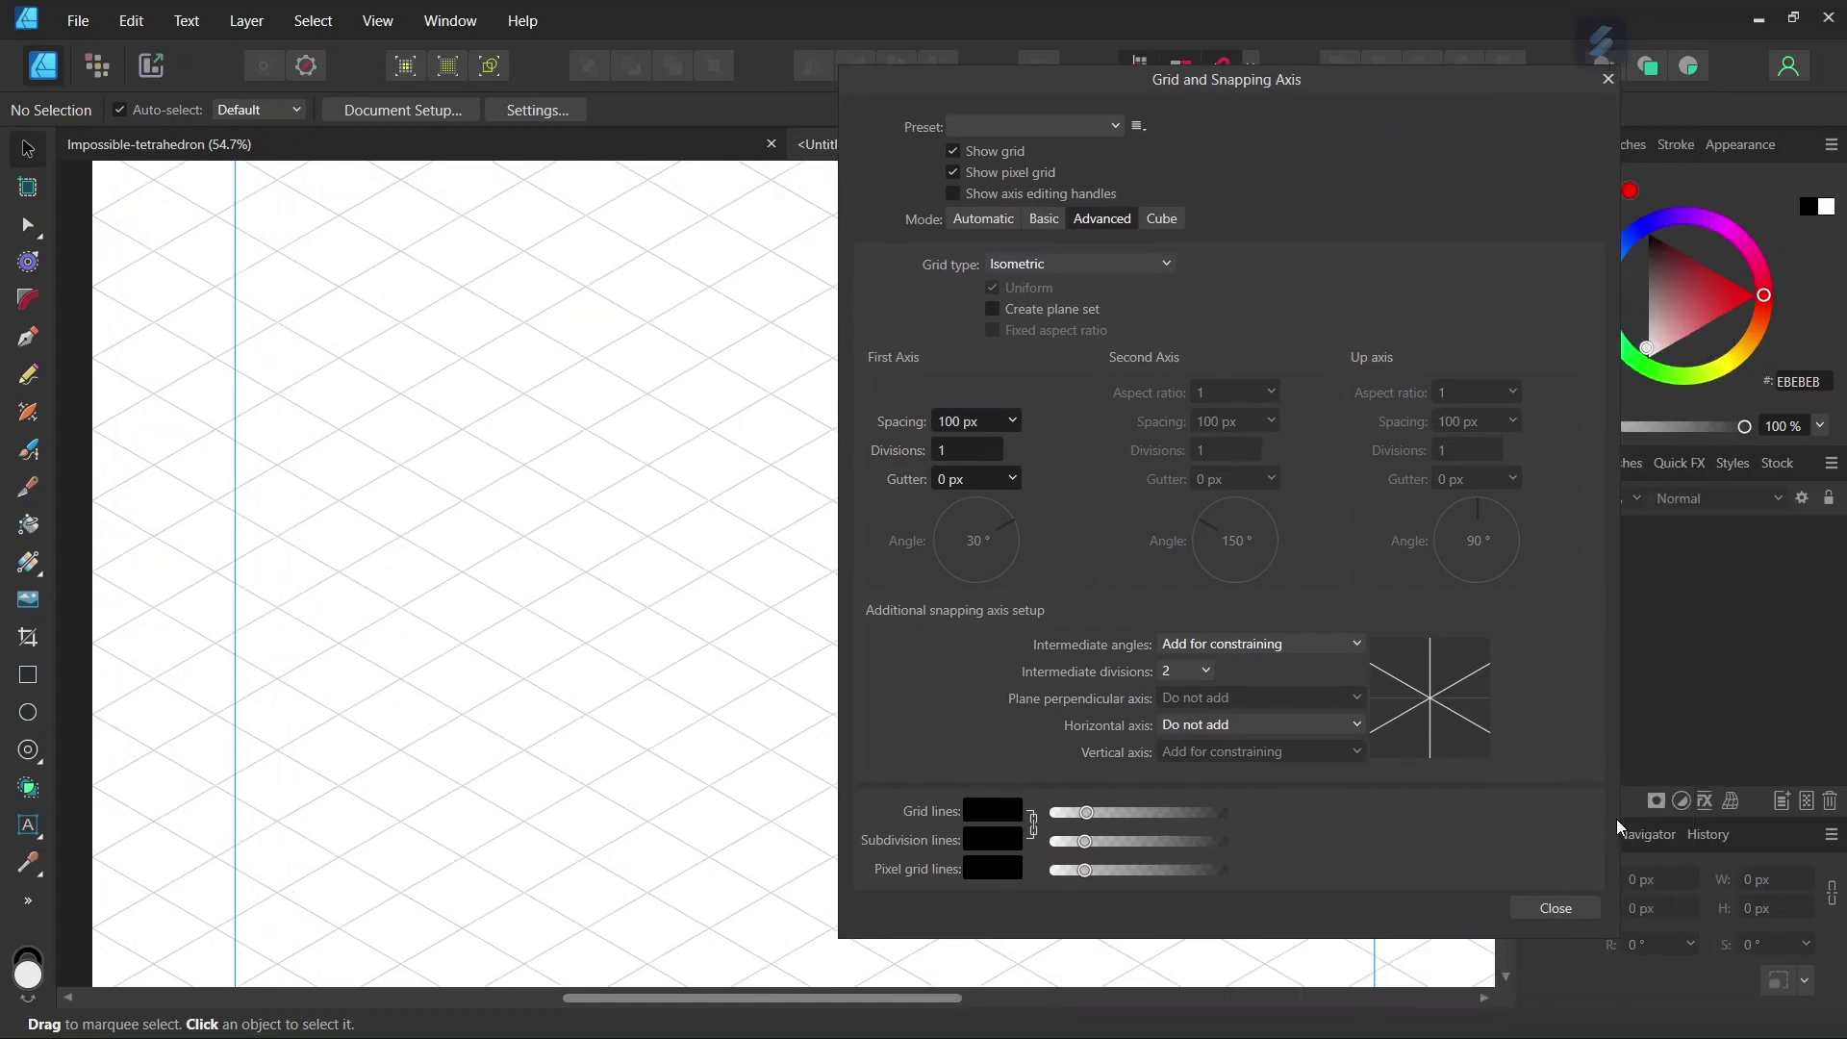
click(1569, 909)
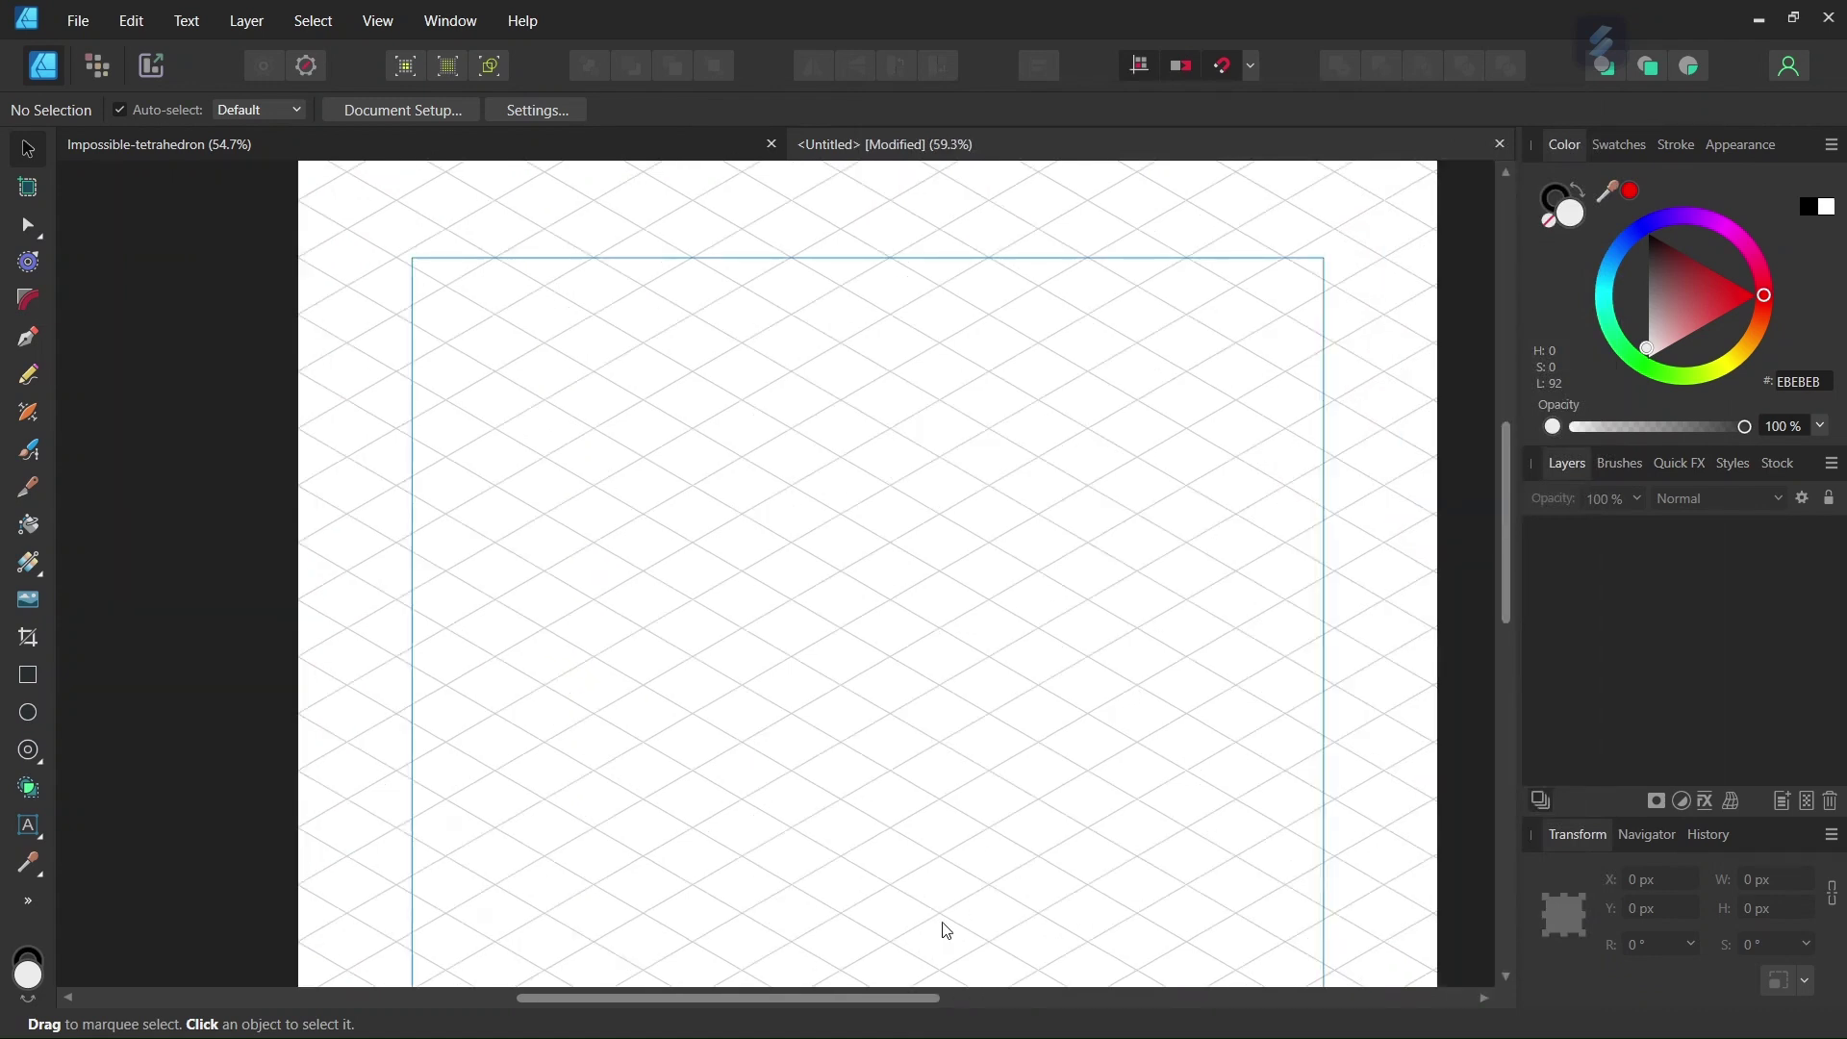
Choose the Pen tool with fill set to None and a 1 pt stroke width.
drag(835, 998, 881, 999)
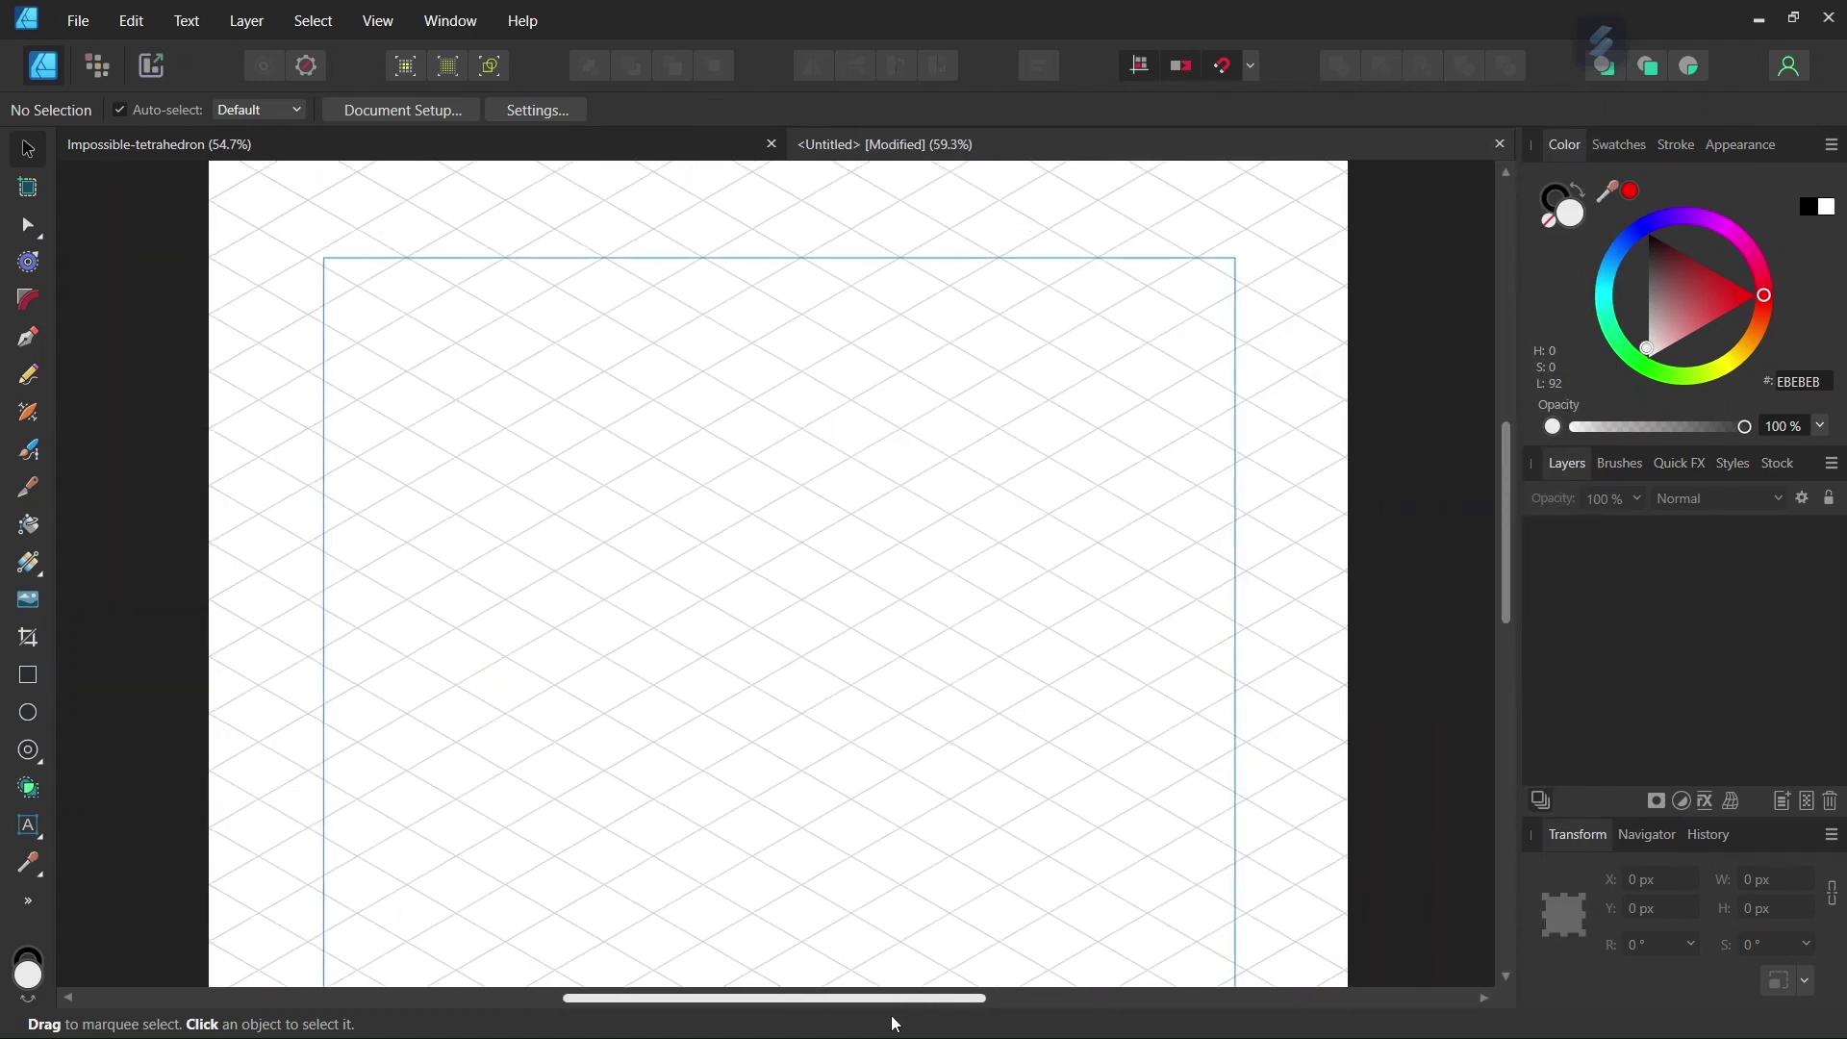
click(29, 339)
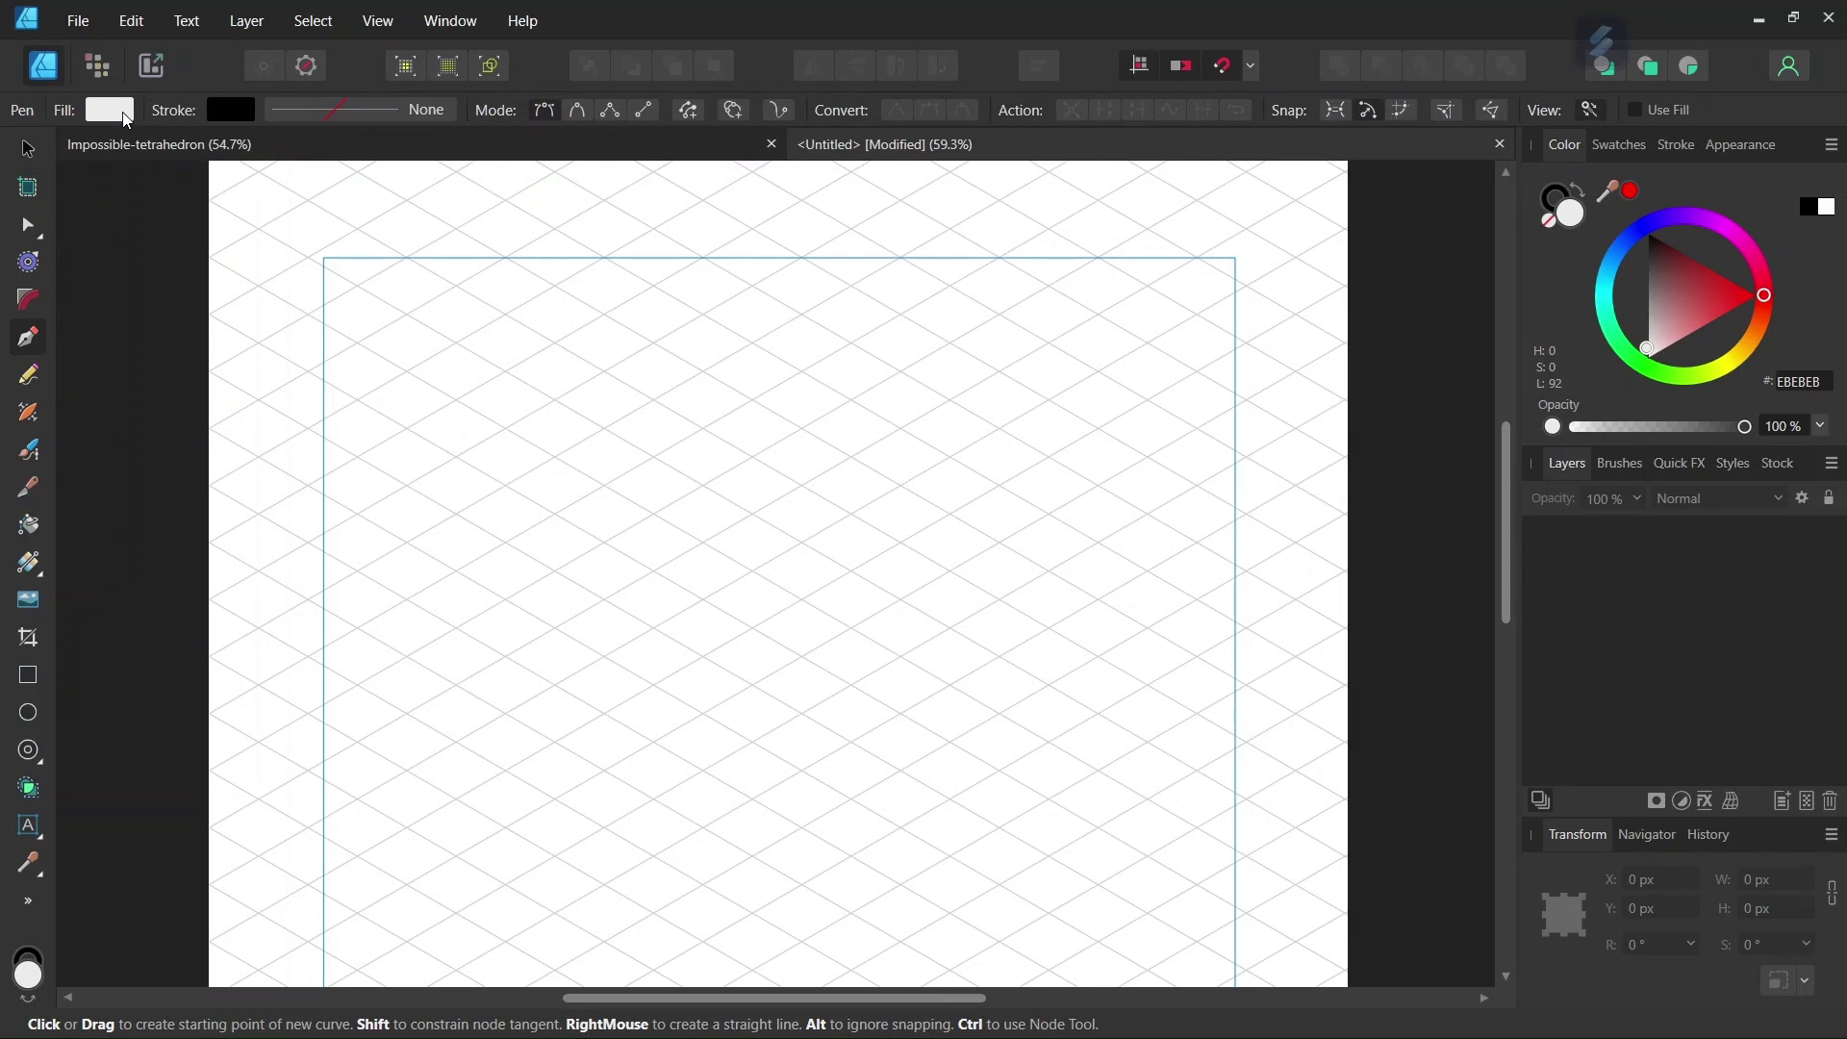
click(126, 119)
click(375, 152)
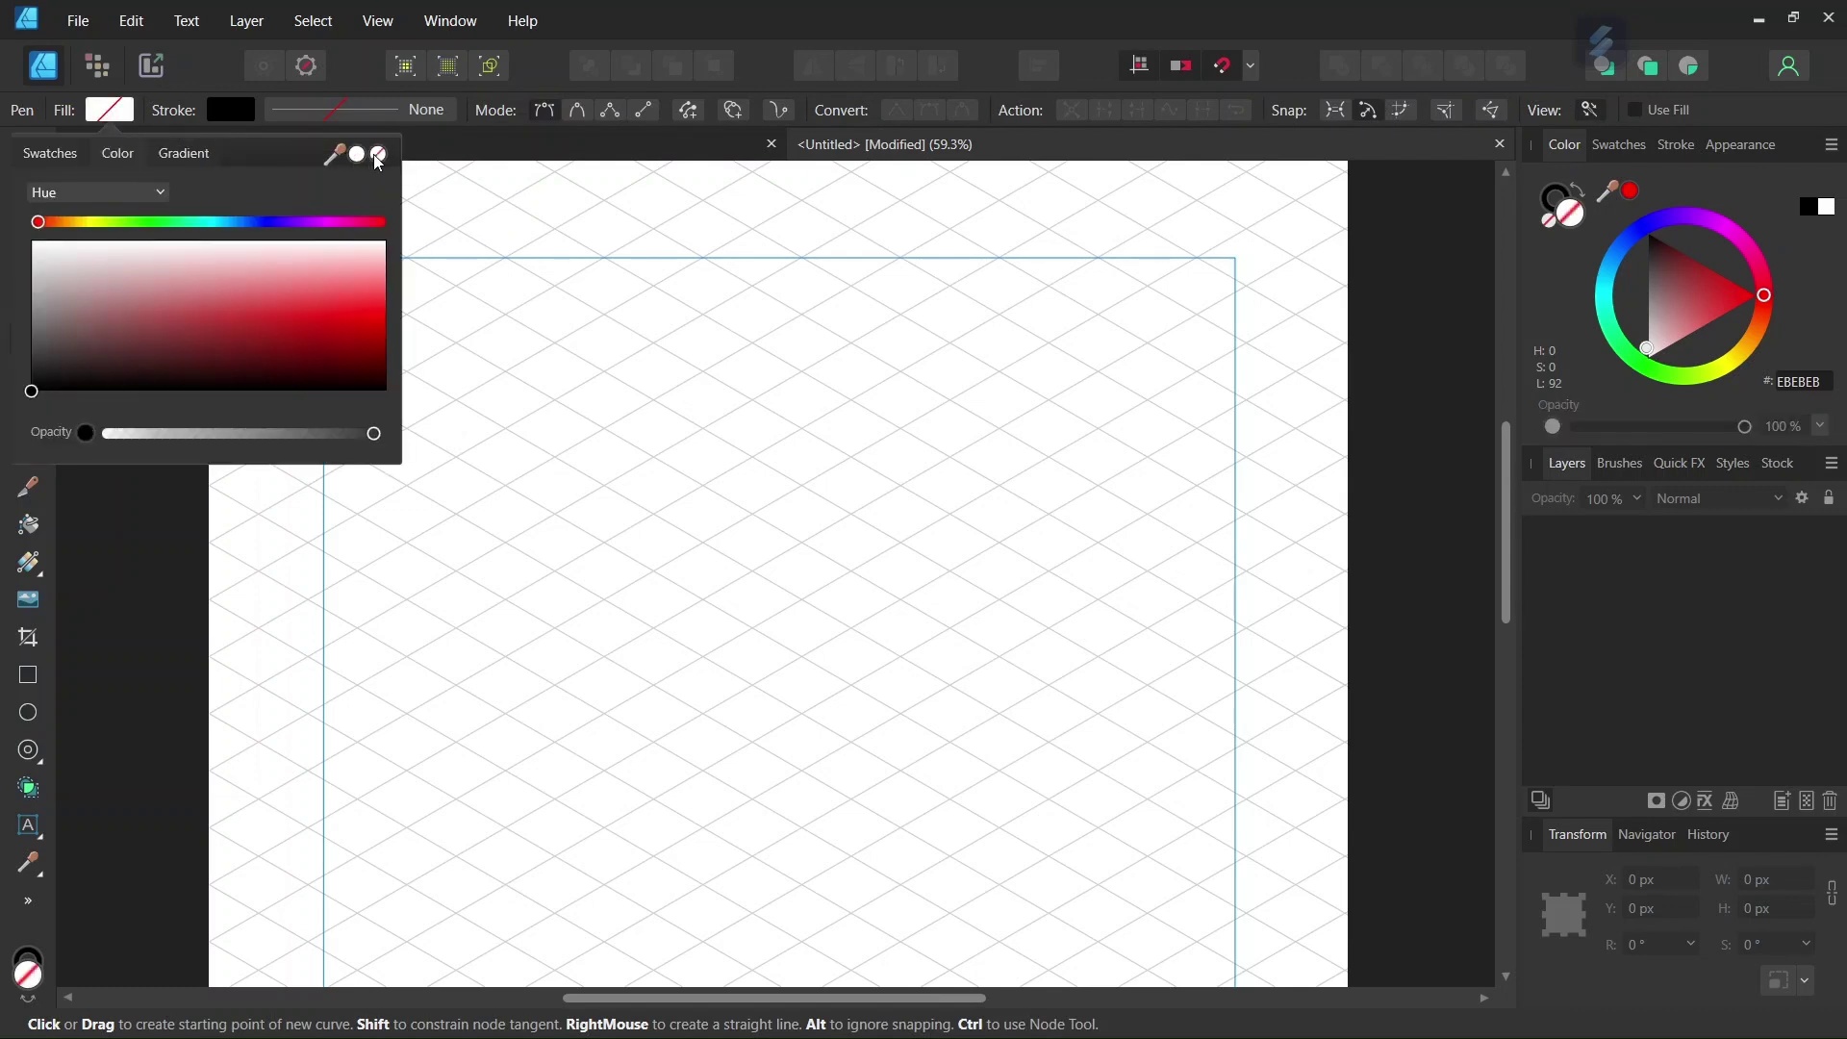
click(338, 112)
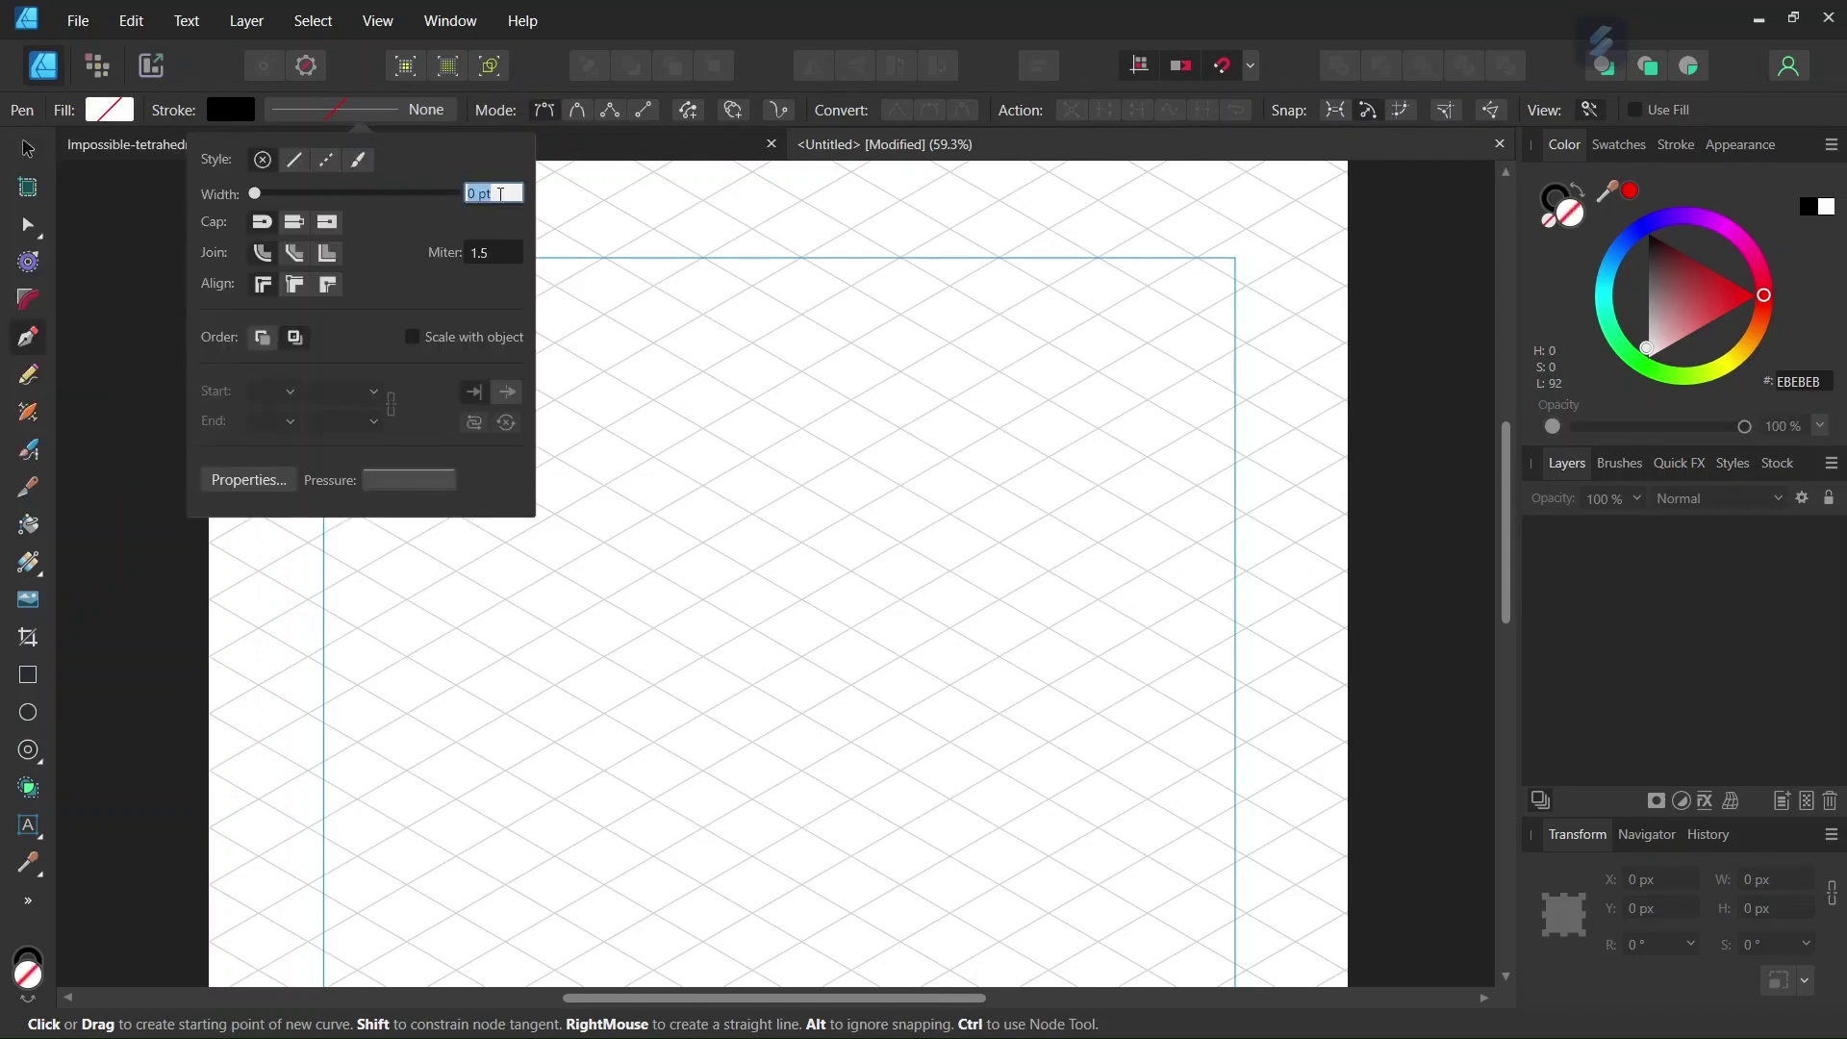
text(1)
key(Return)
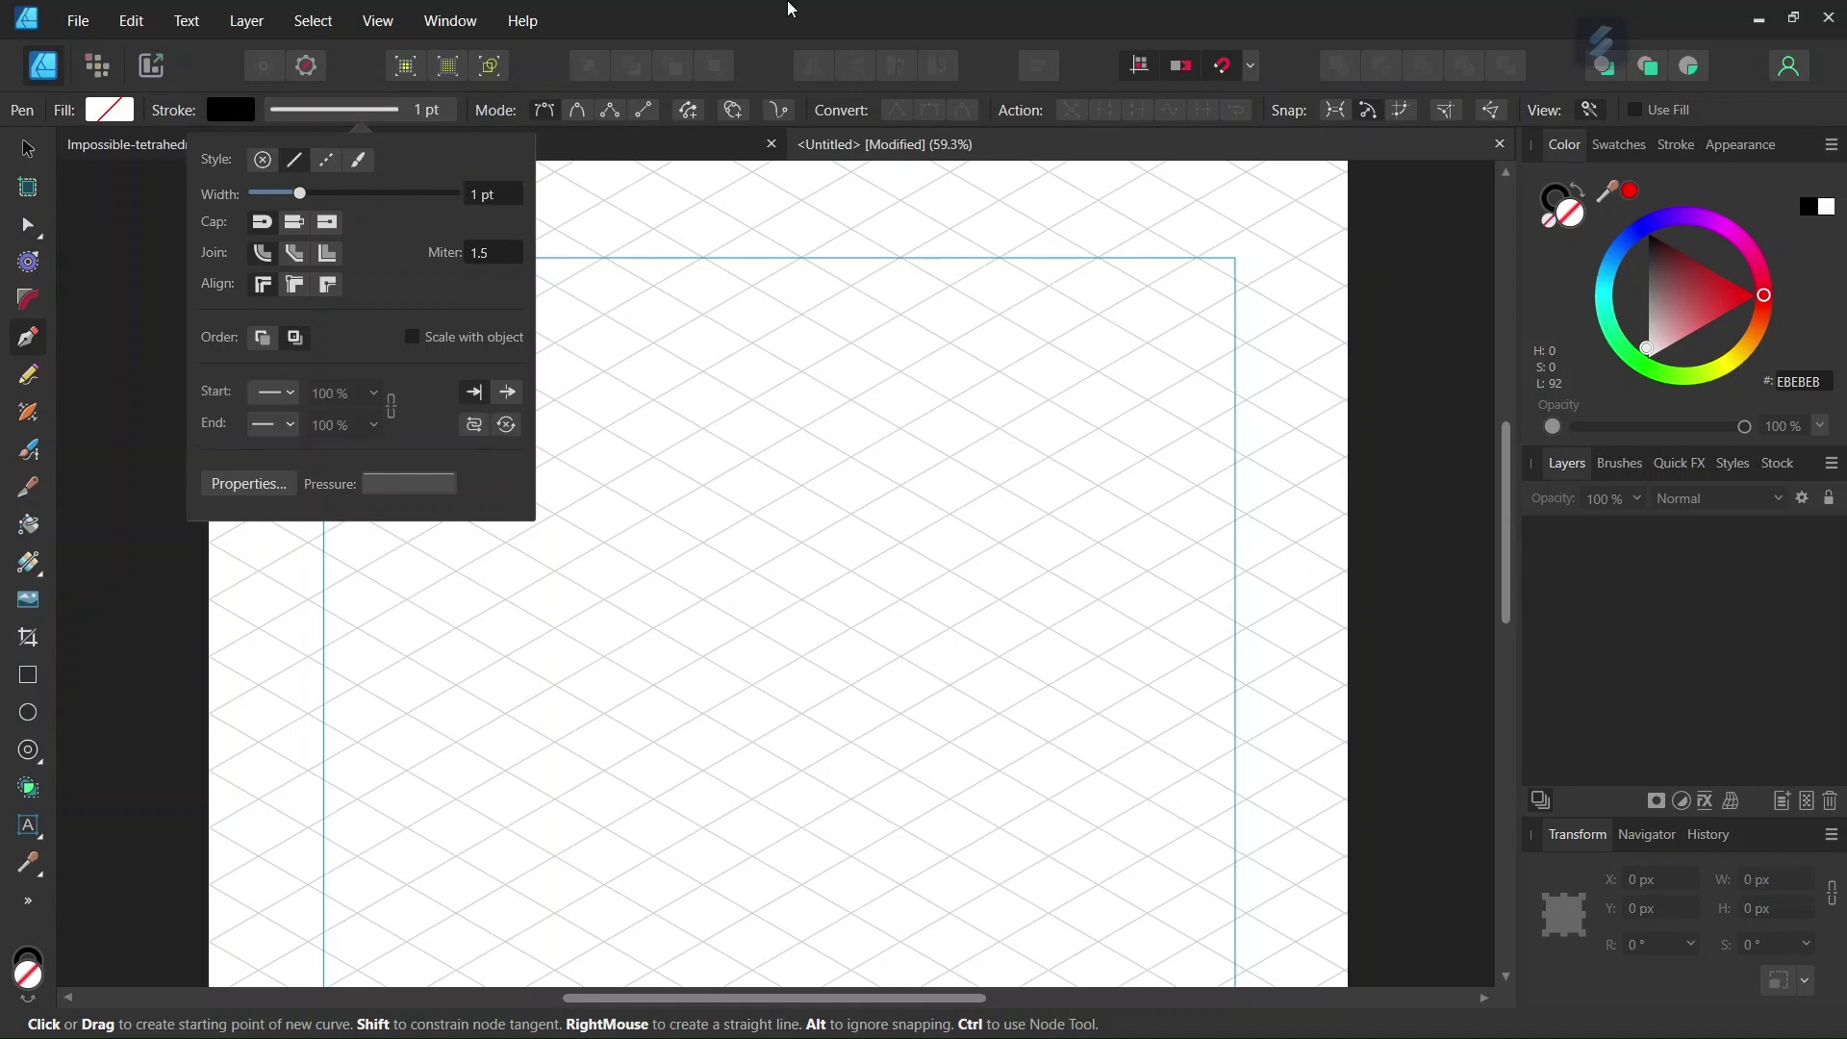
scroll(787, 615, down, 2)
scroll(777, 683, down, 1)
scroll(779, 581, up, 2)
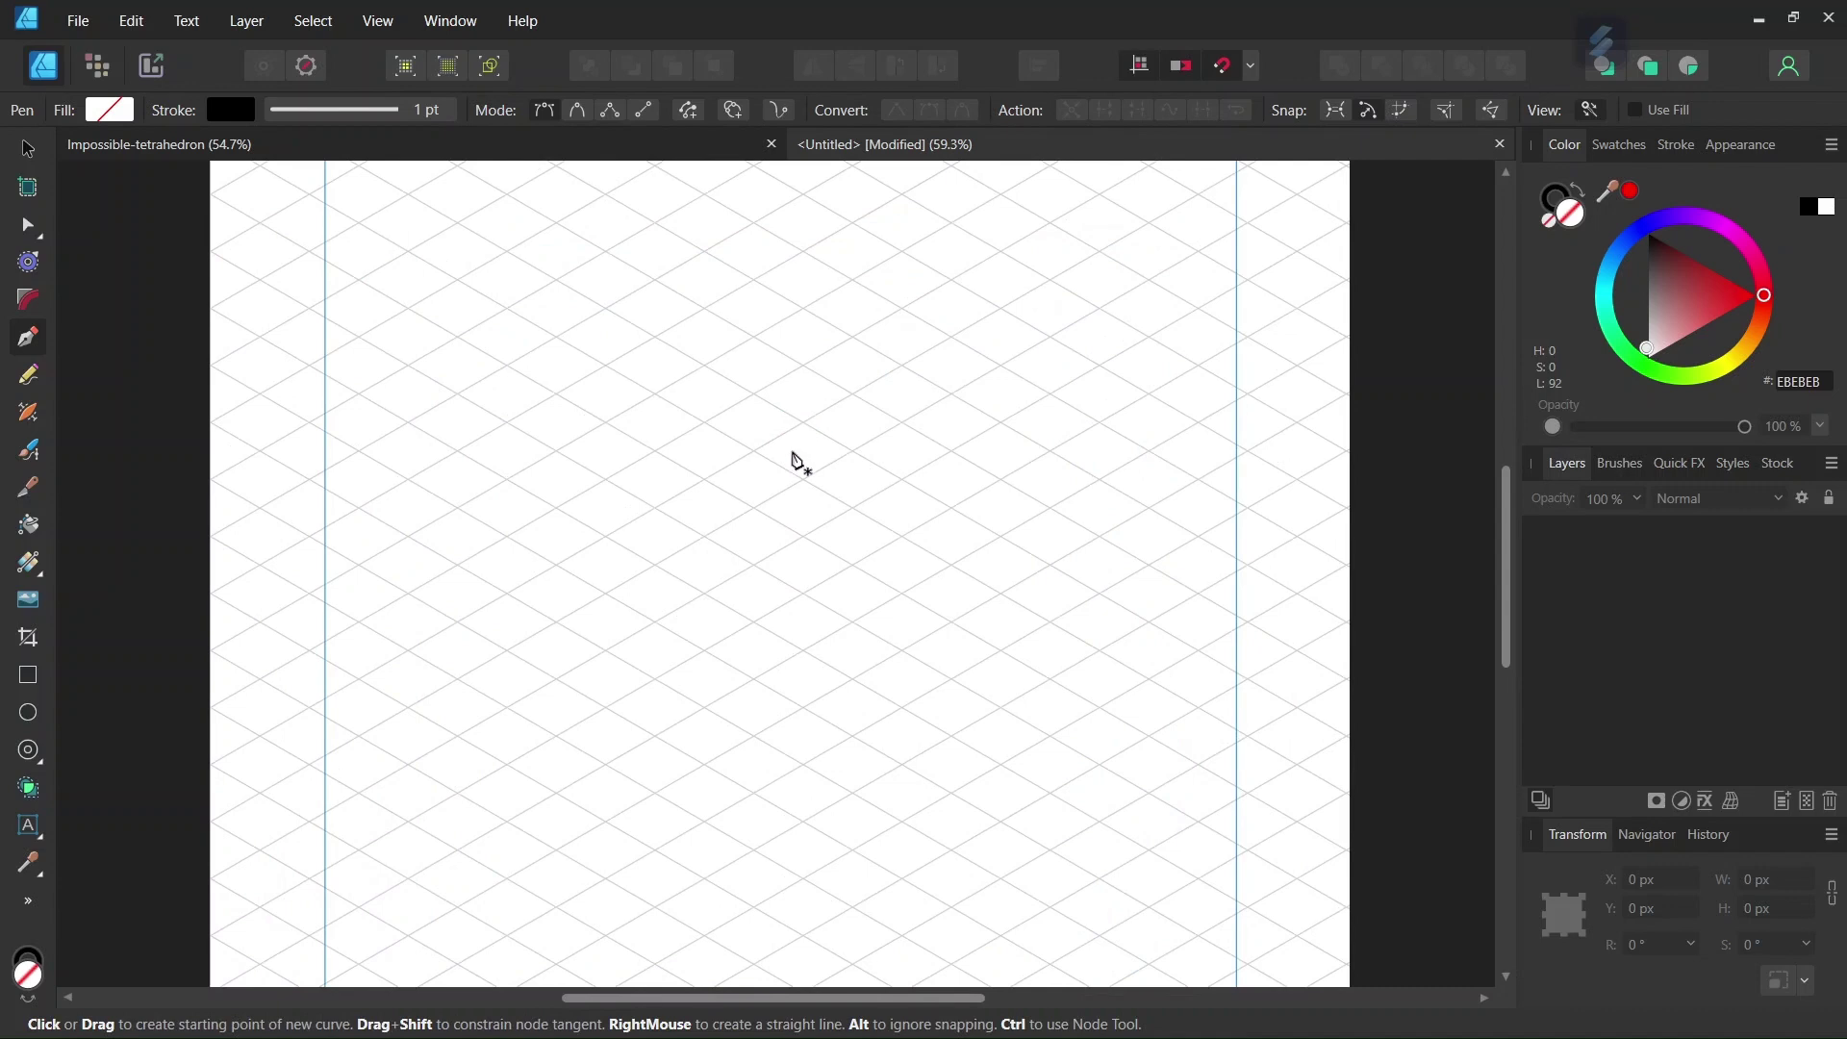
Draw a six-corner hexagon on grid intersections near the page centre, closing it on its top corner, then deselect.
click(803, 423)
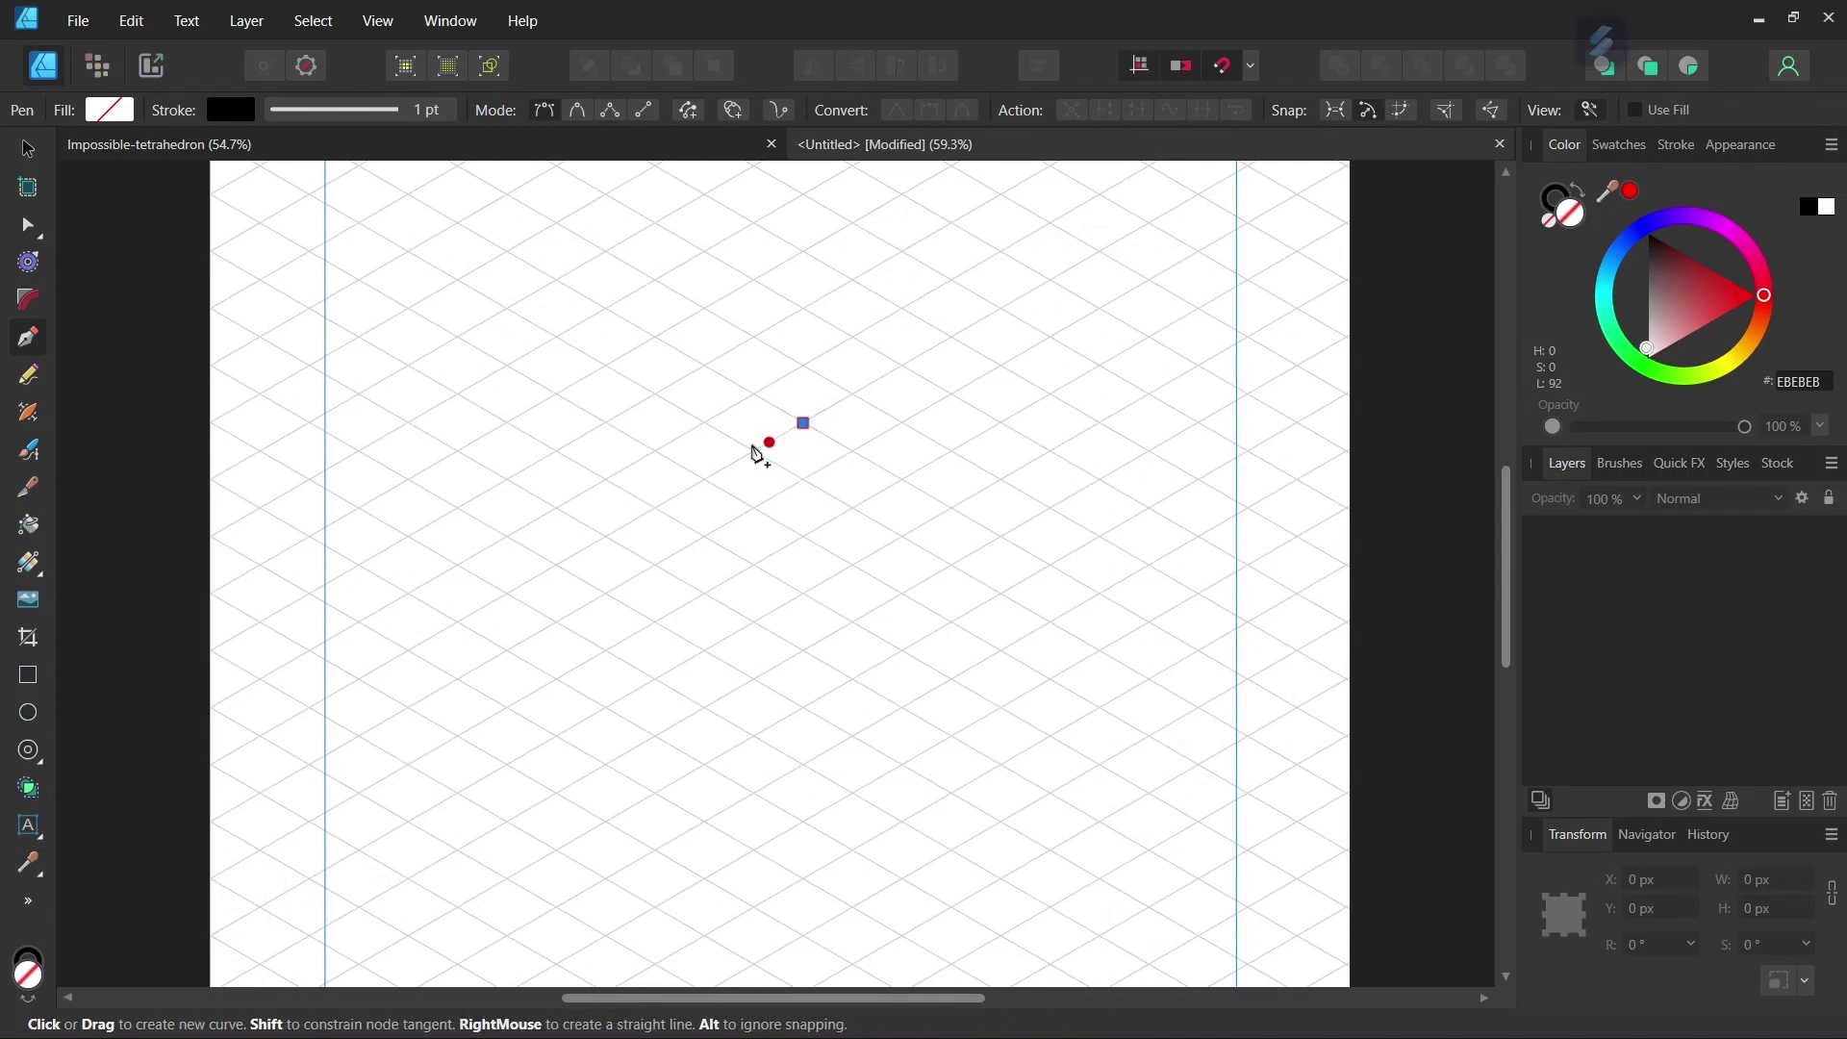
click(705, 479)
click(705, 594)
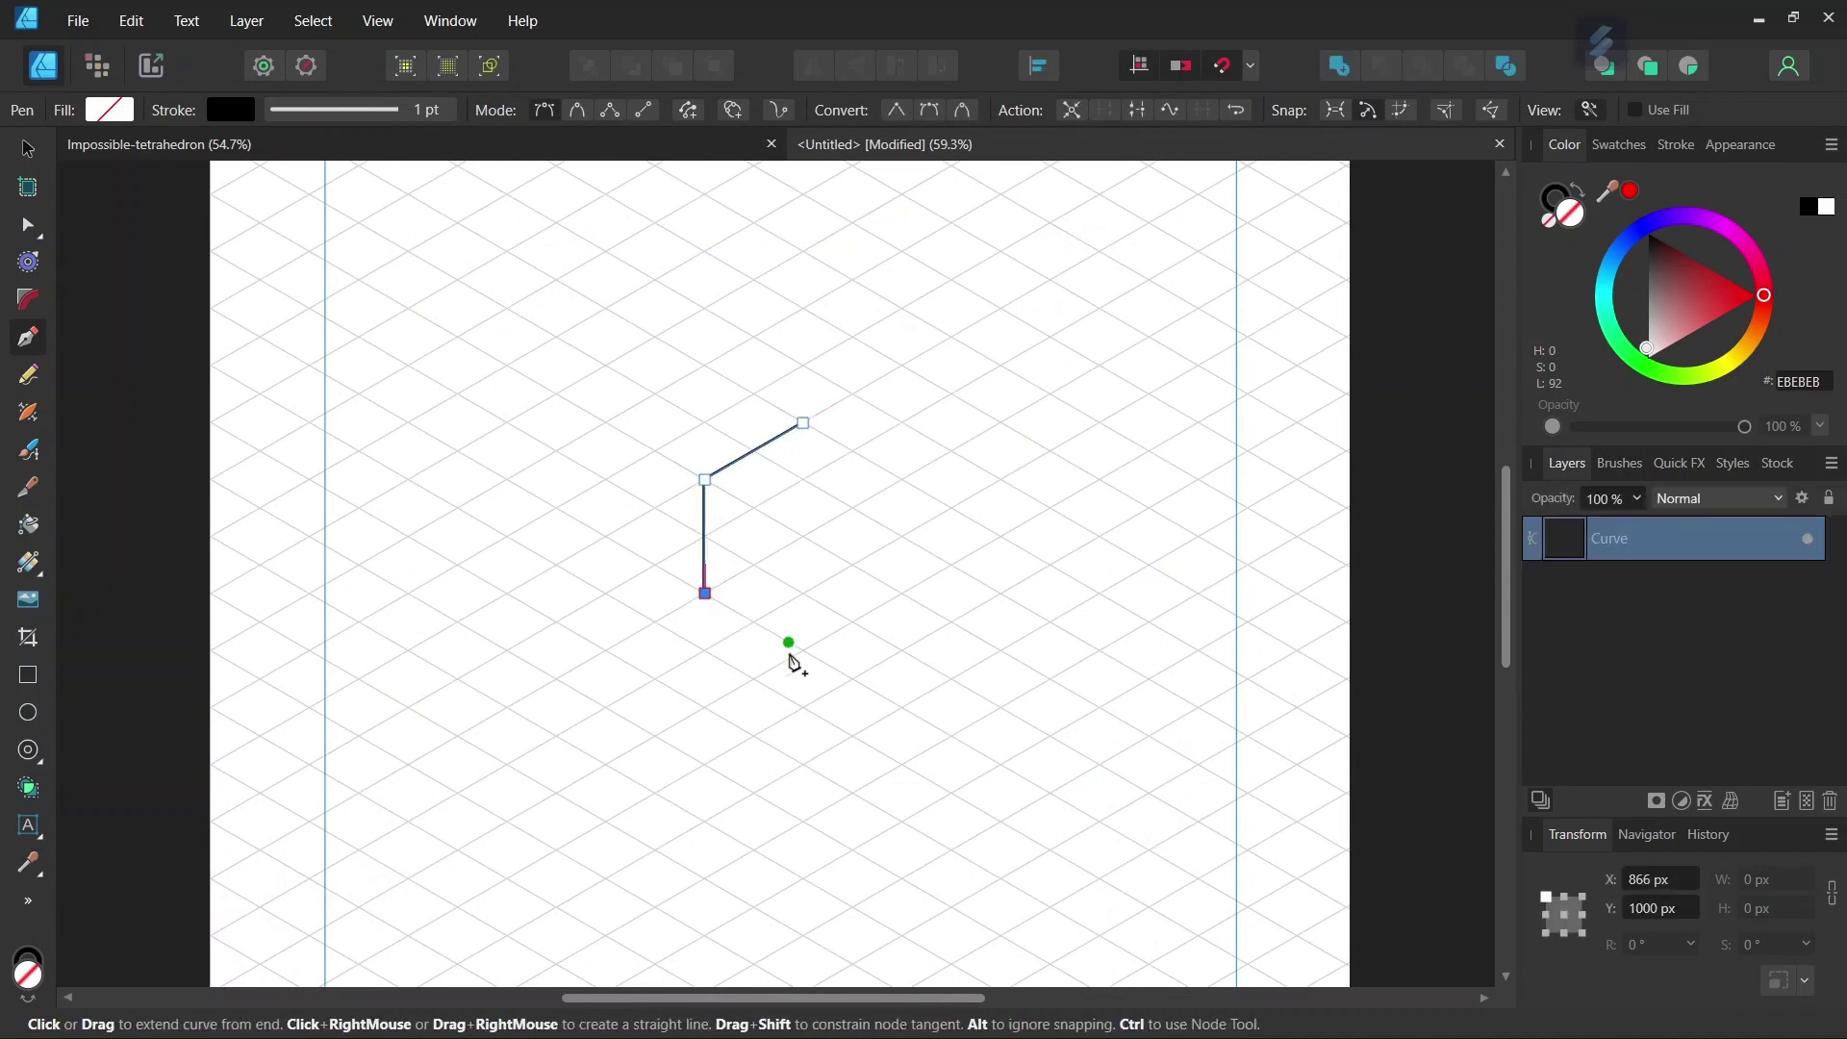
click(803, 651)
click(902, 594)
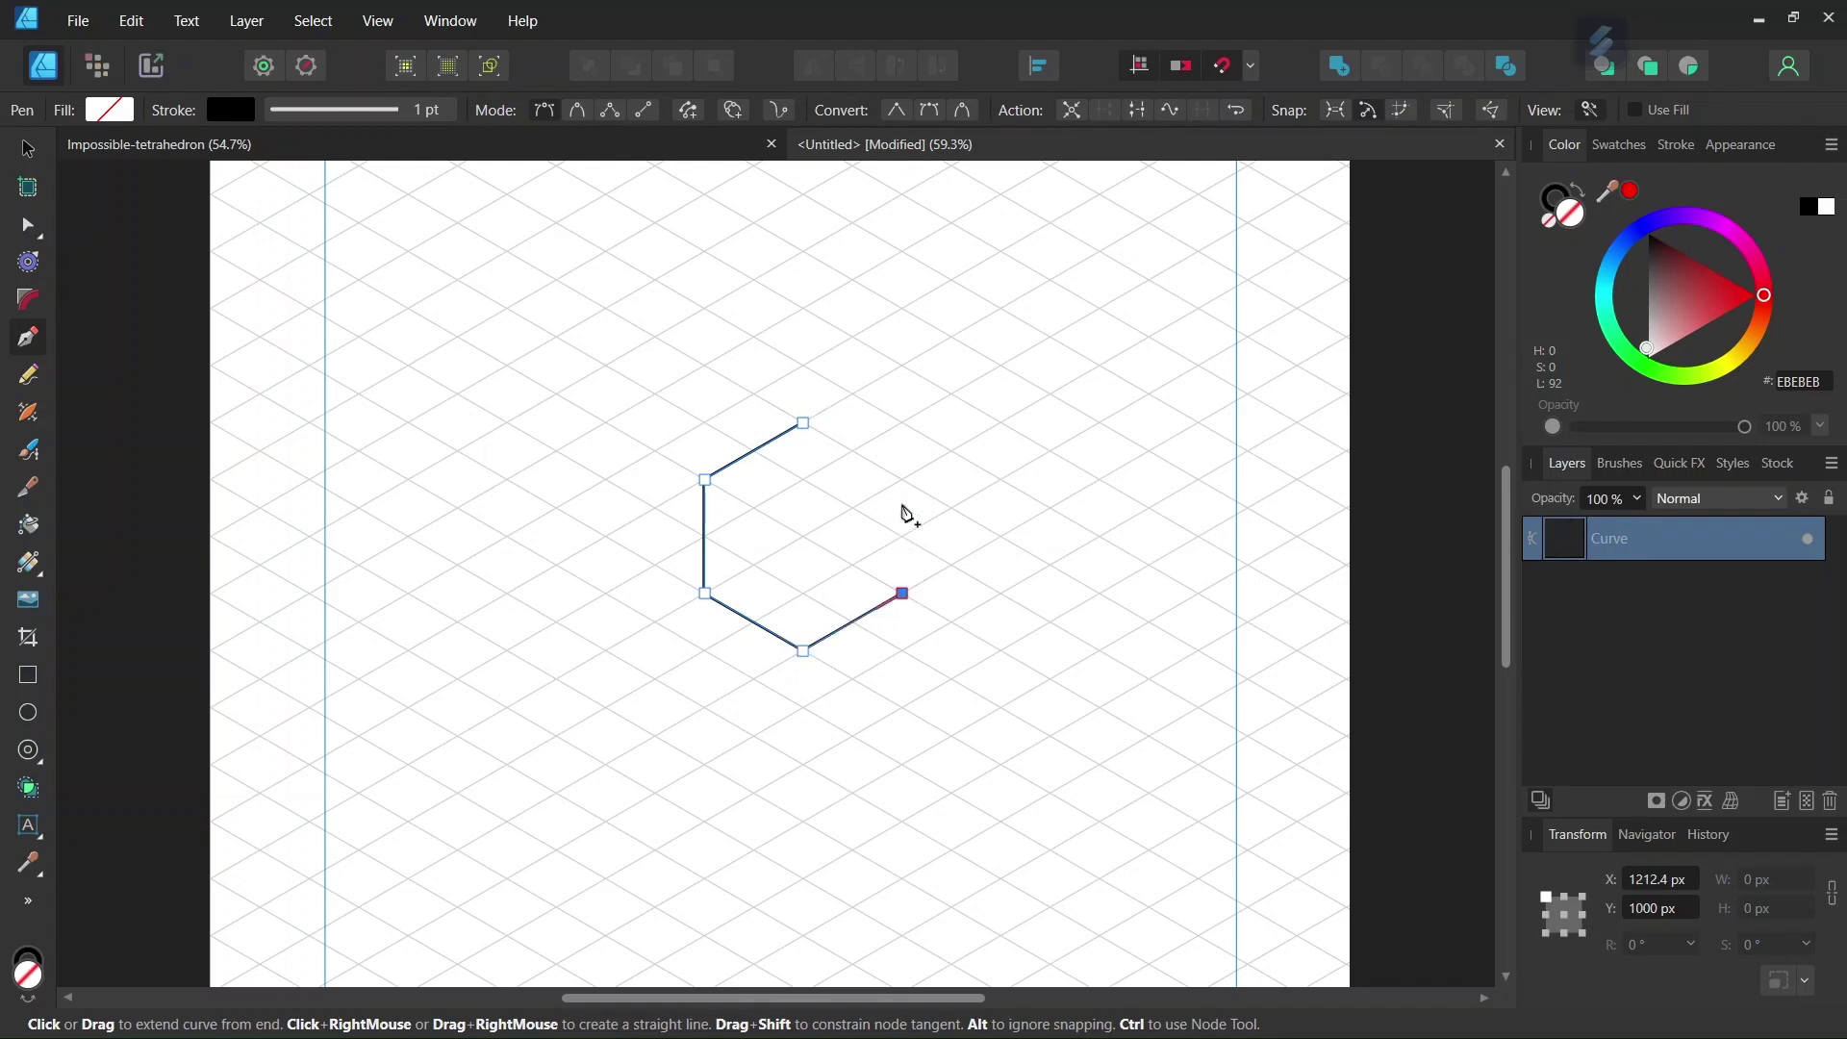
click(902, 479)
click(803, 423)
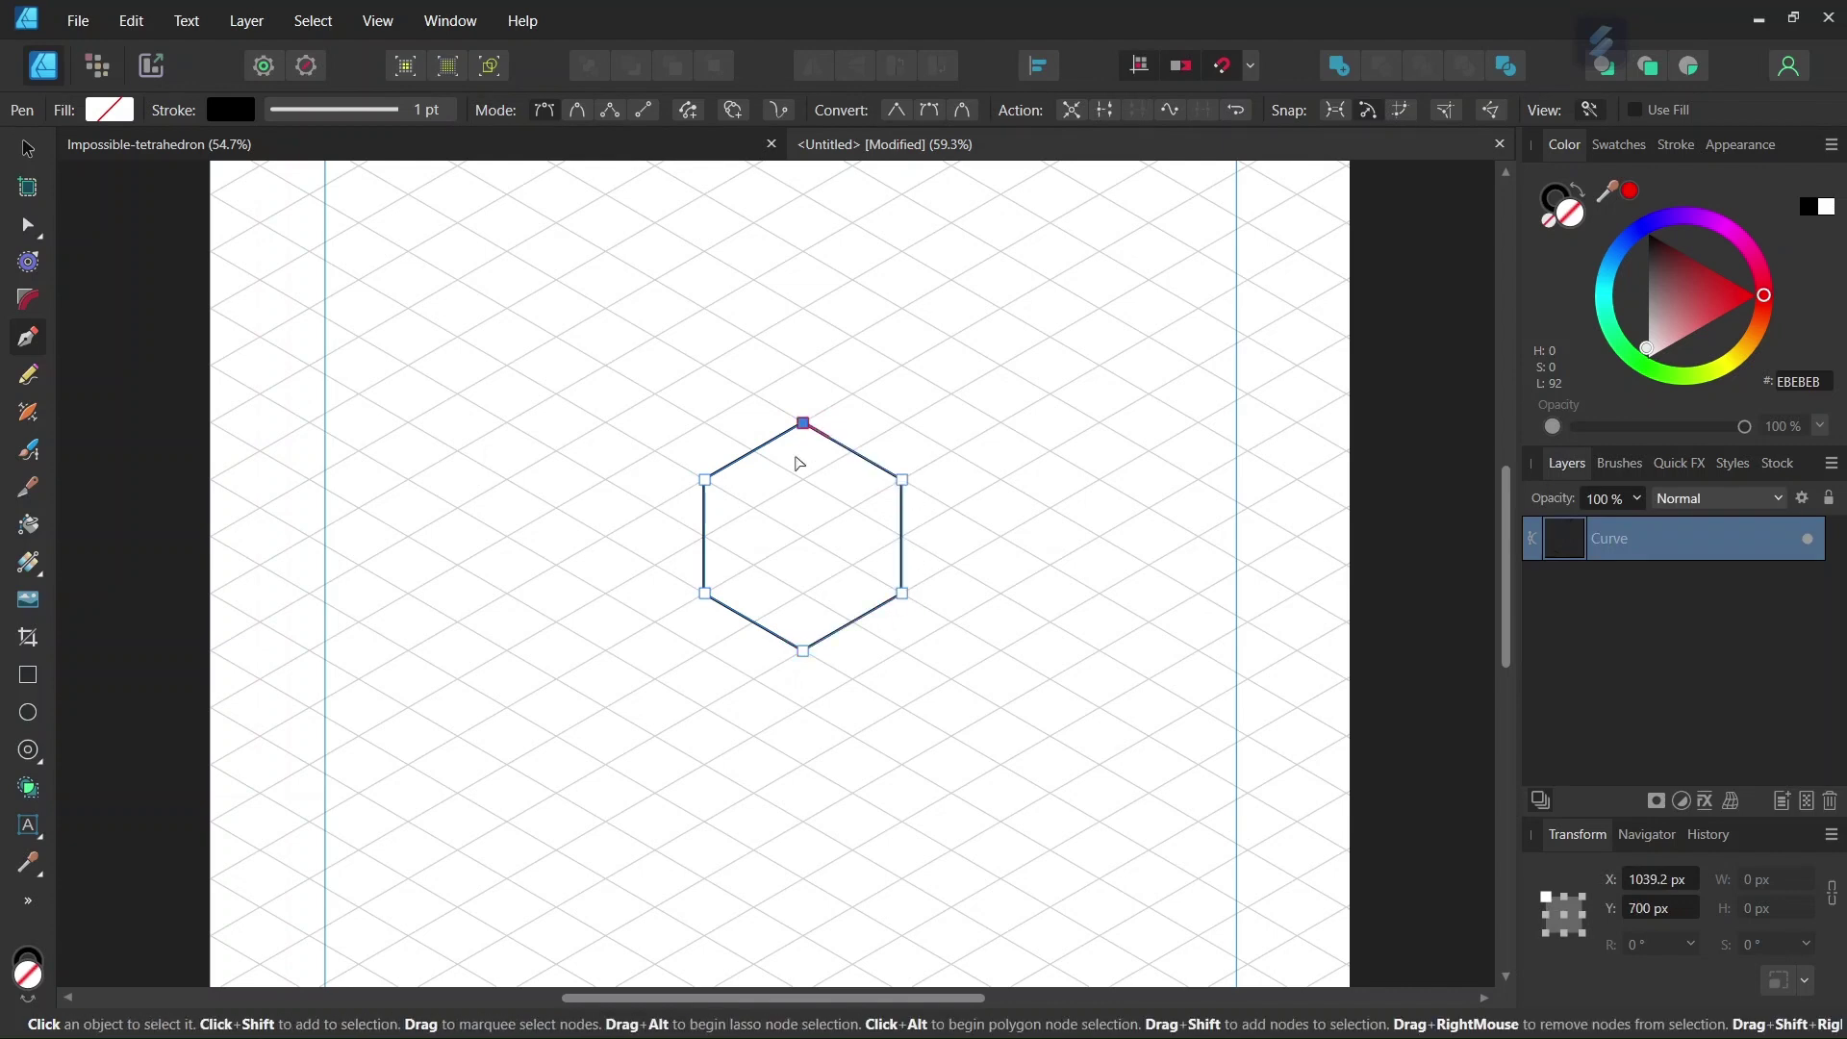
scroll(796, 452, up, 2)
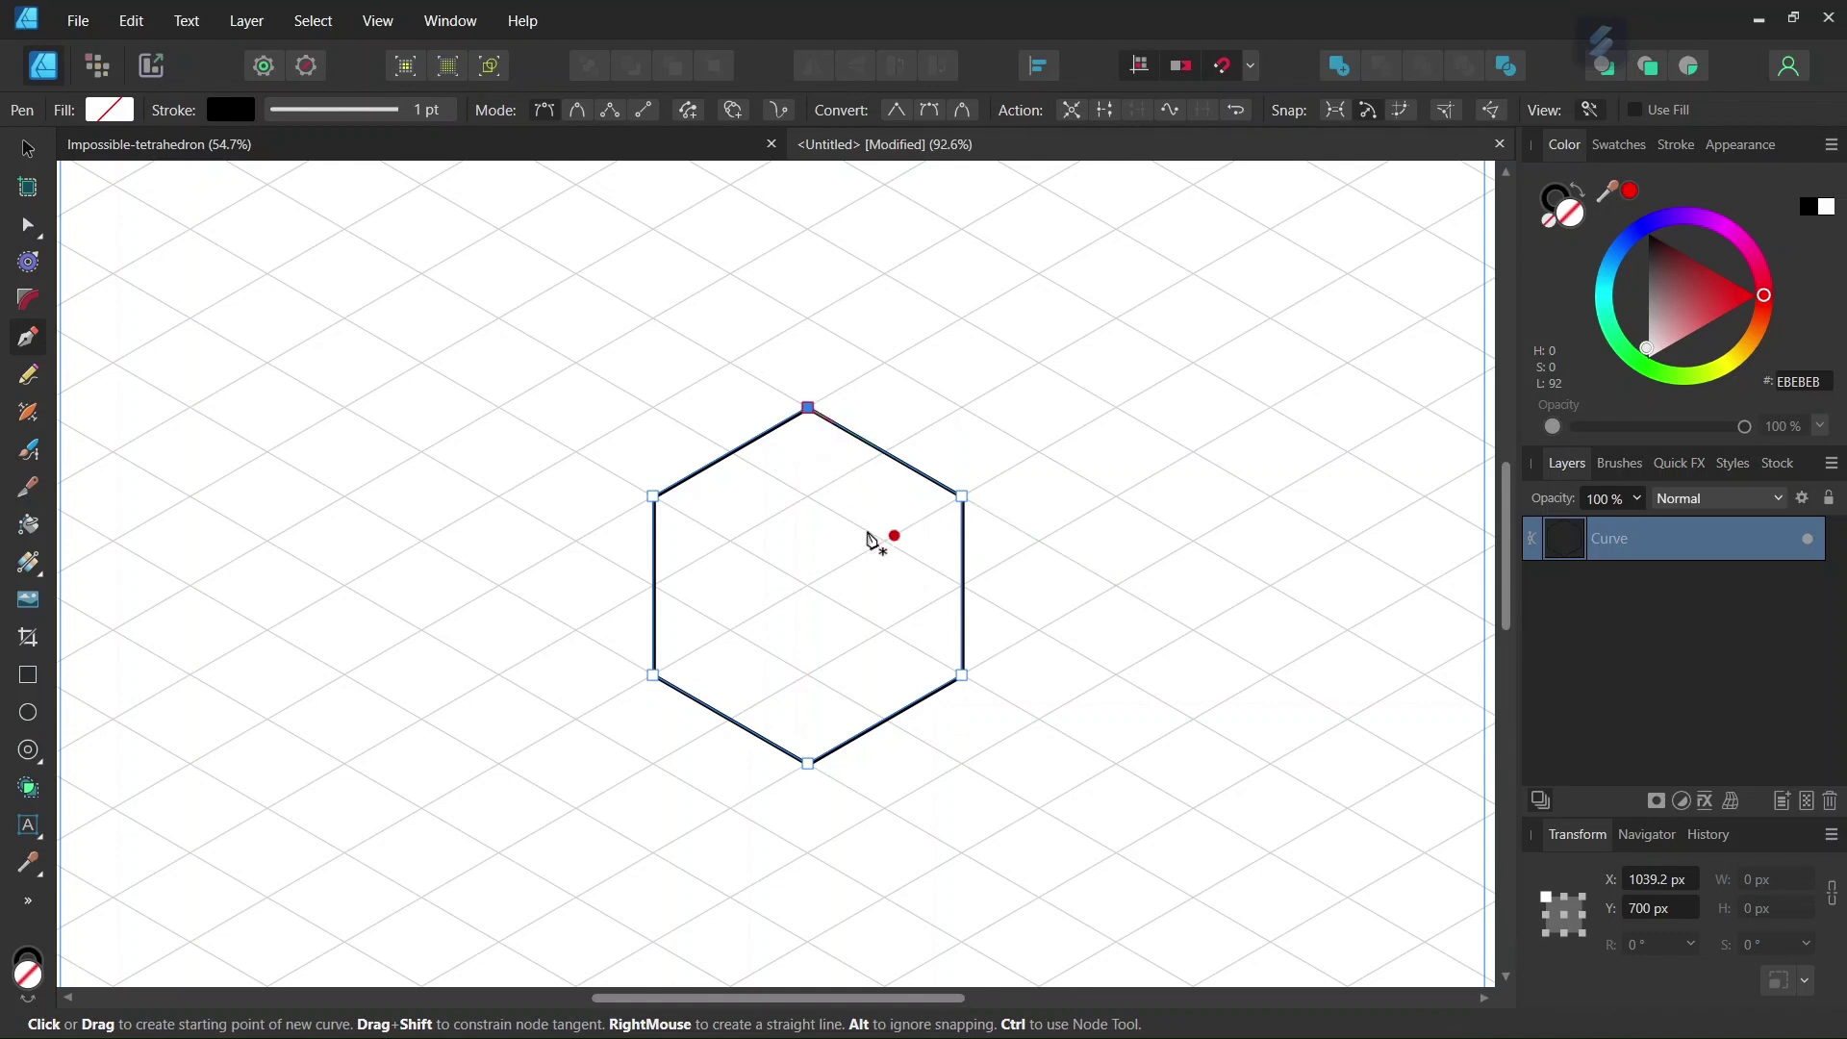
key(Escape)
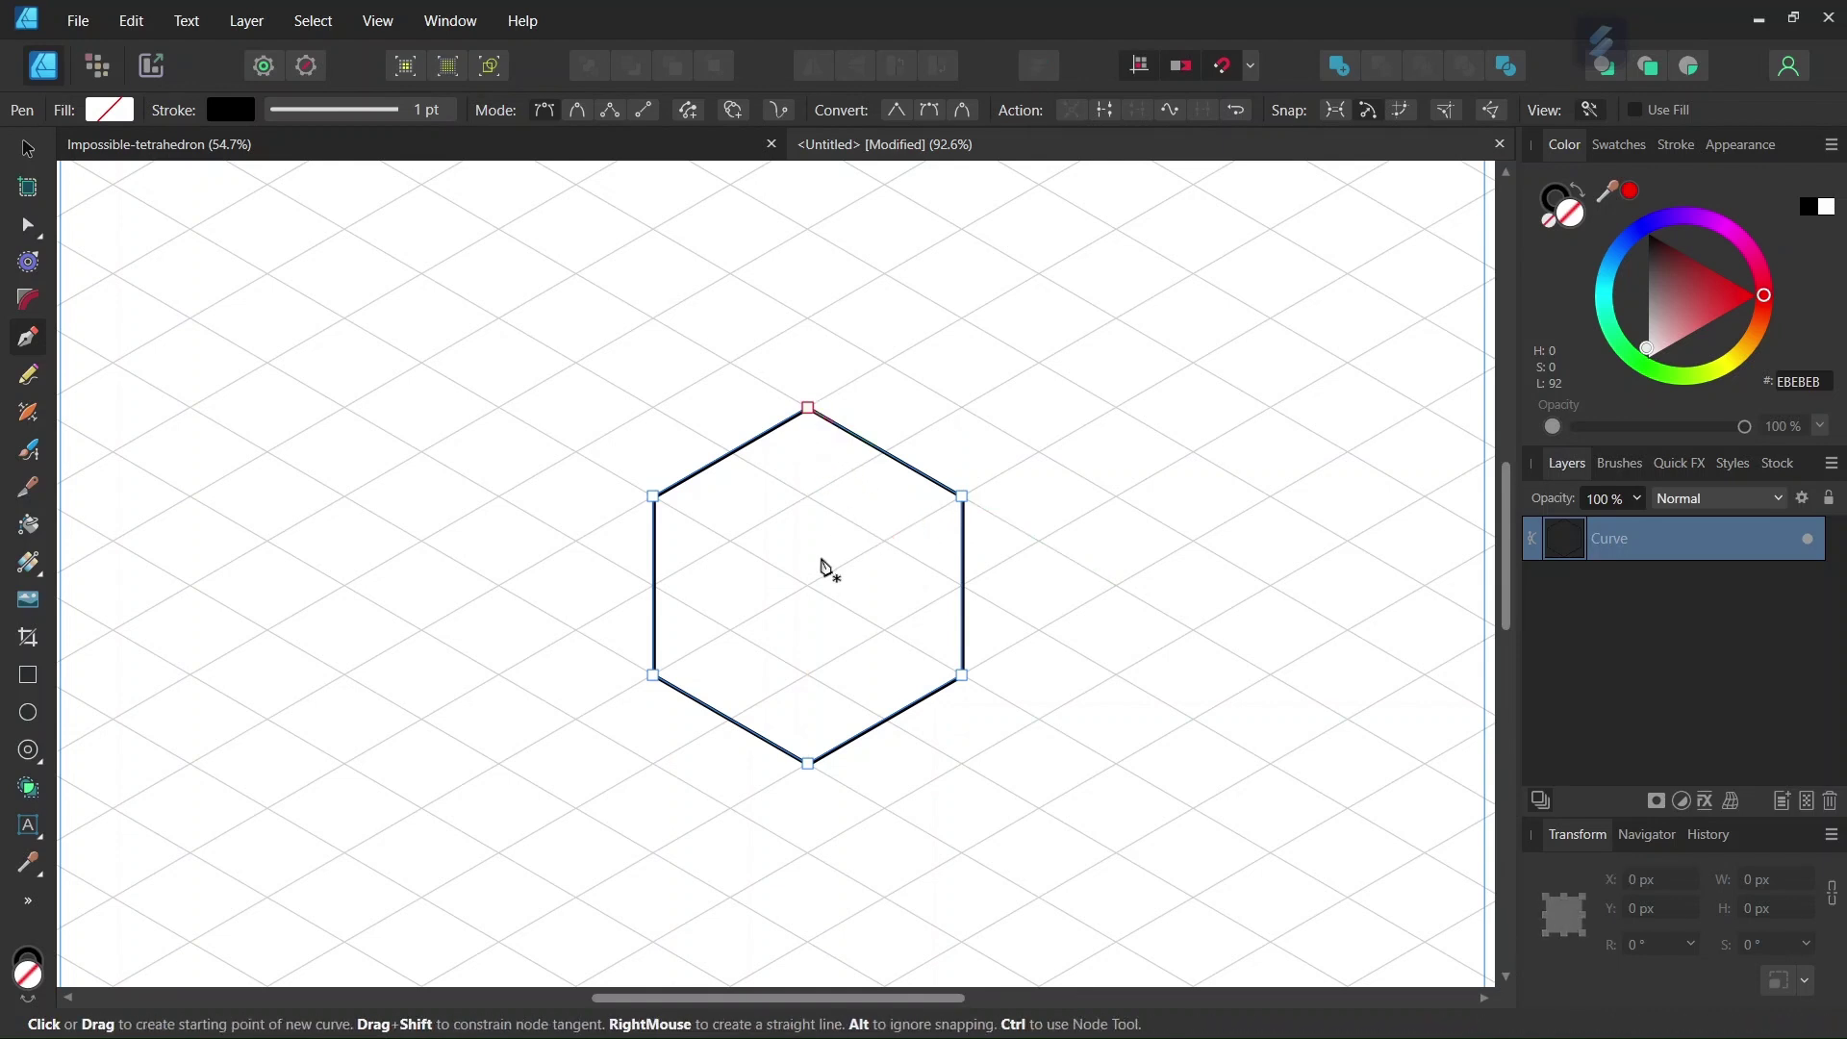
Check the Impossible-tetrahedron file for reference, then close the hexagon and start a path at its upper-left corner.
click(520, 145)
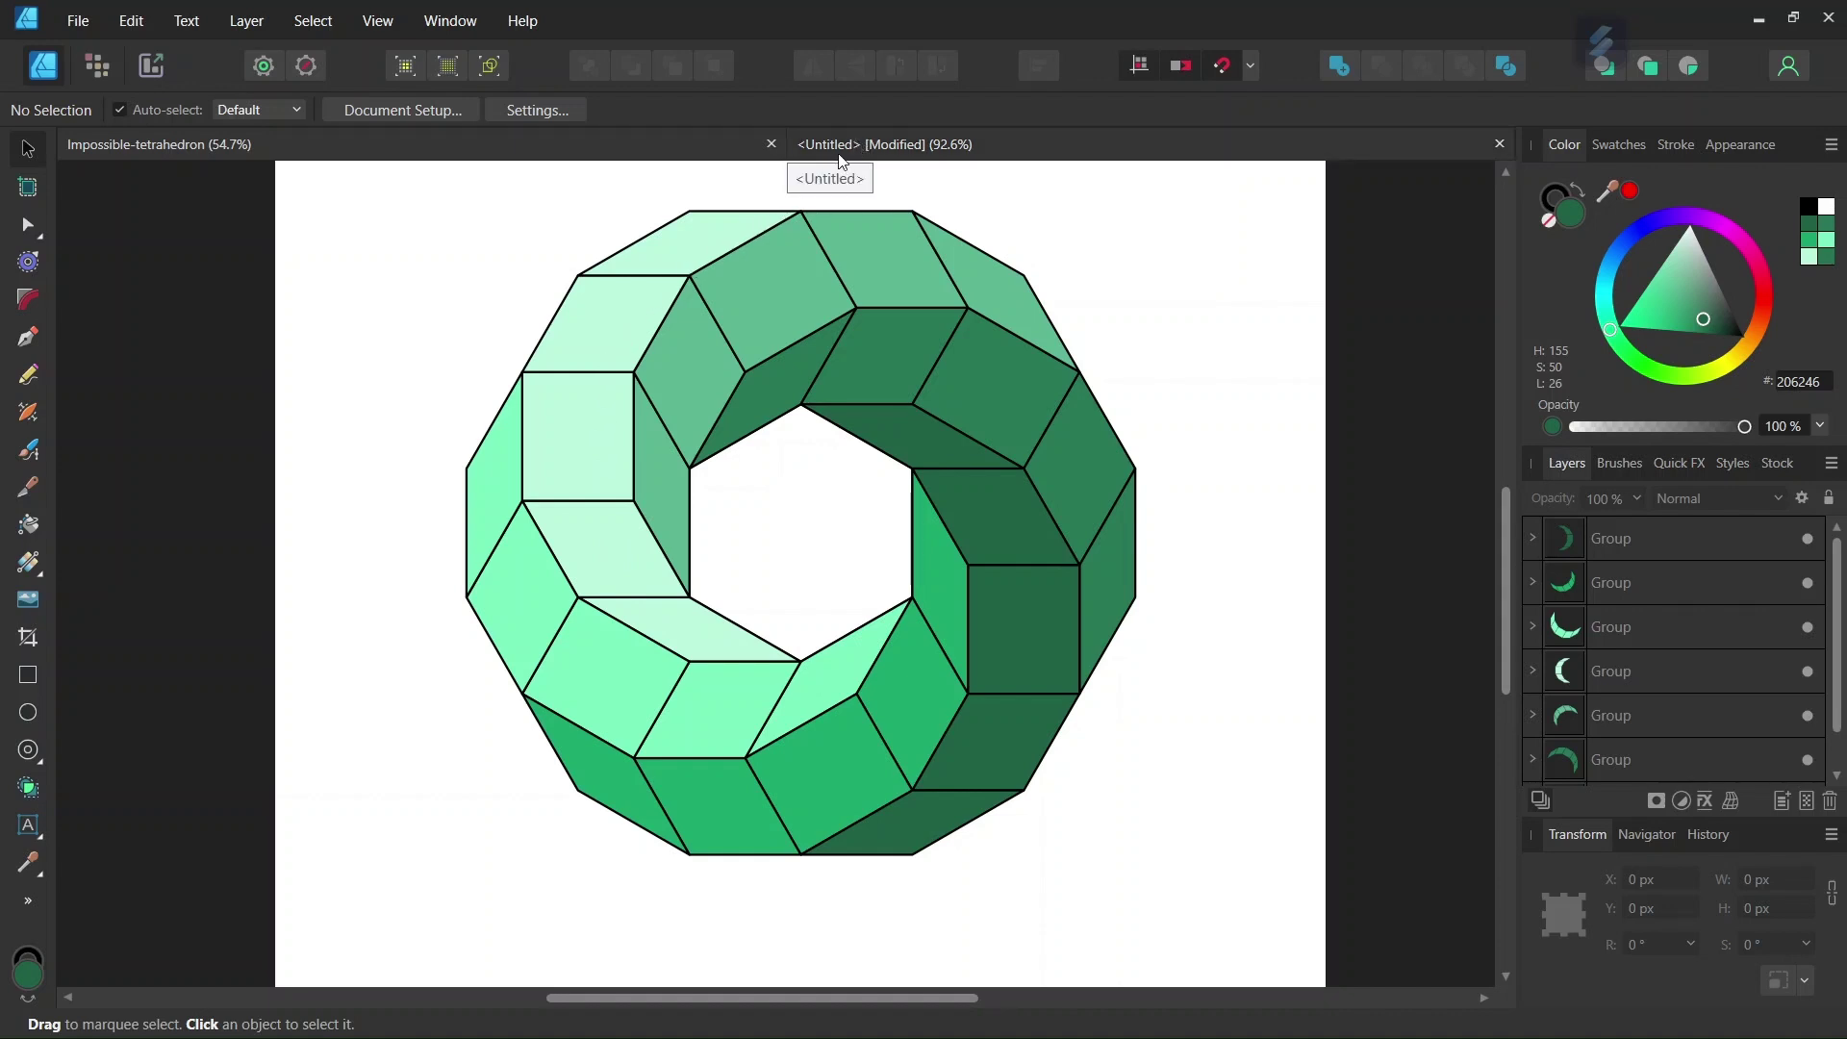
click(862, 149)
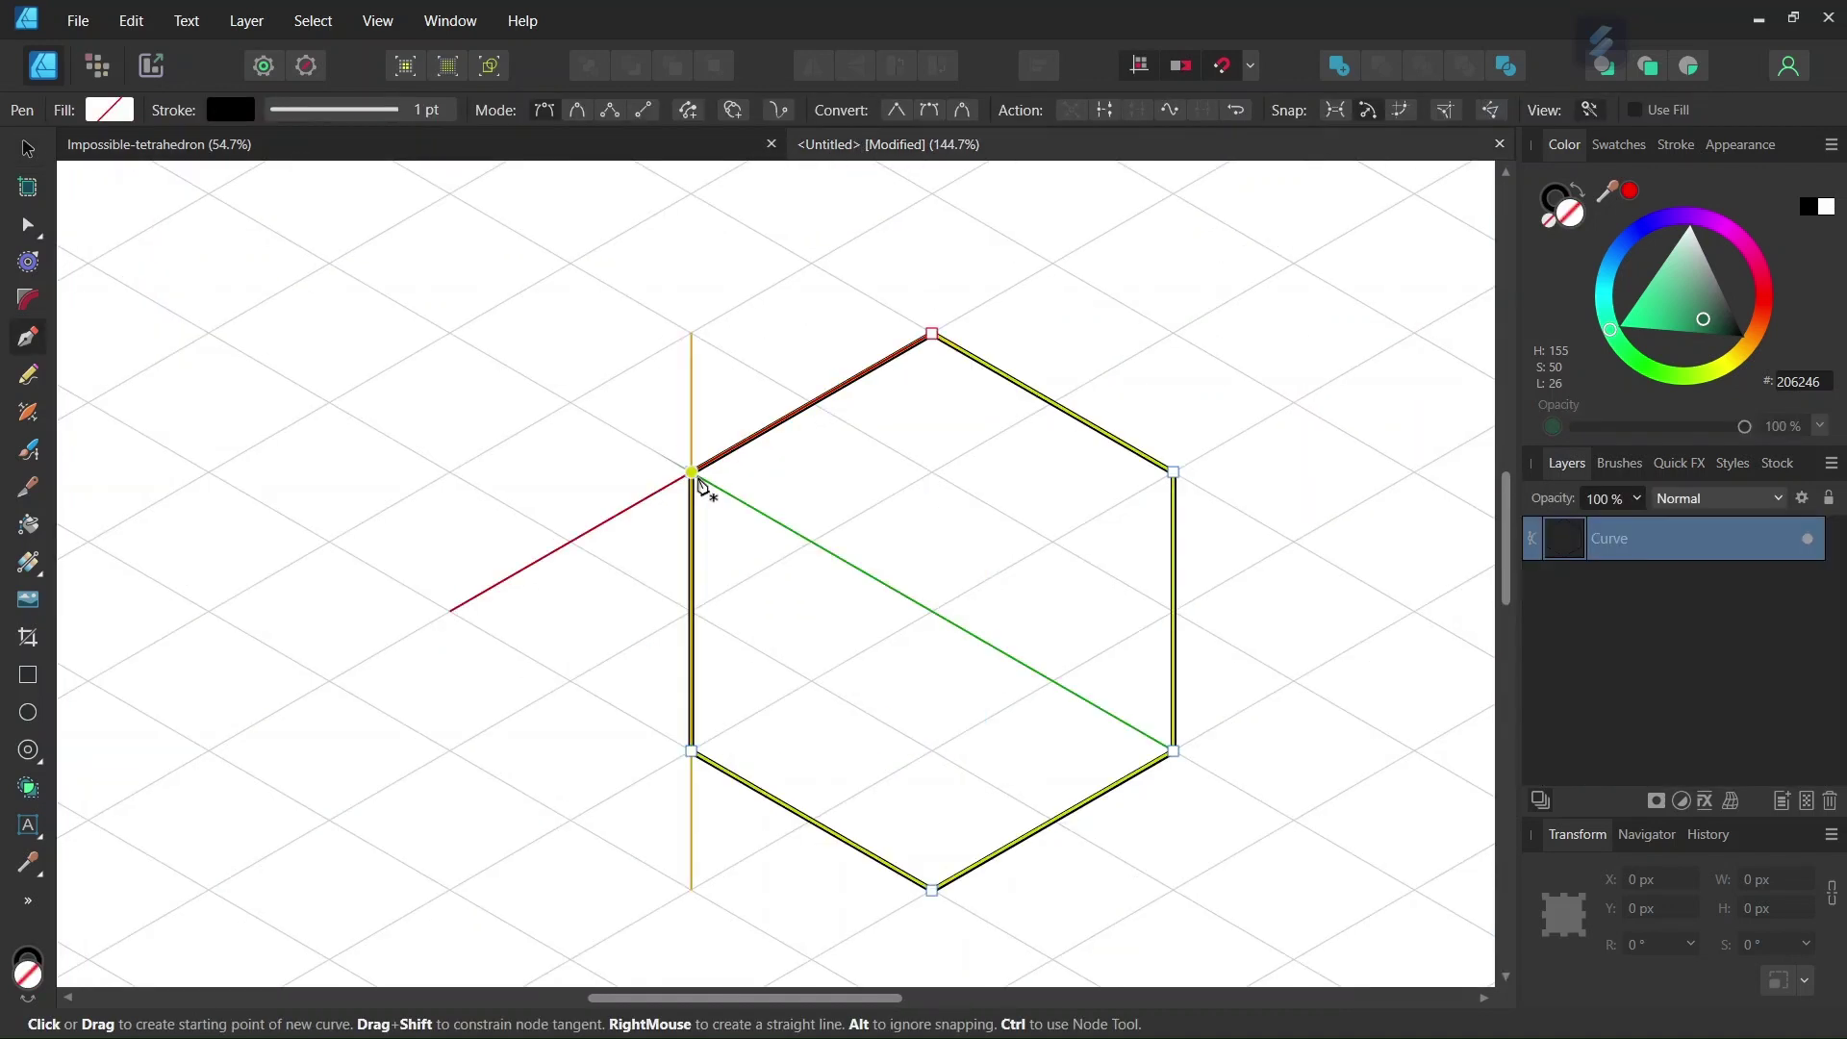
click(692, 472)
click(693, 474)
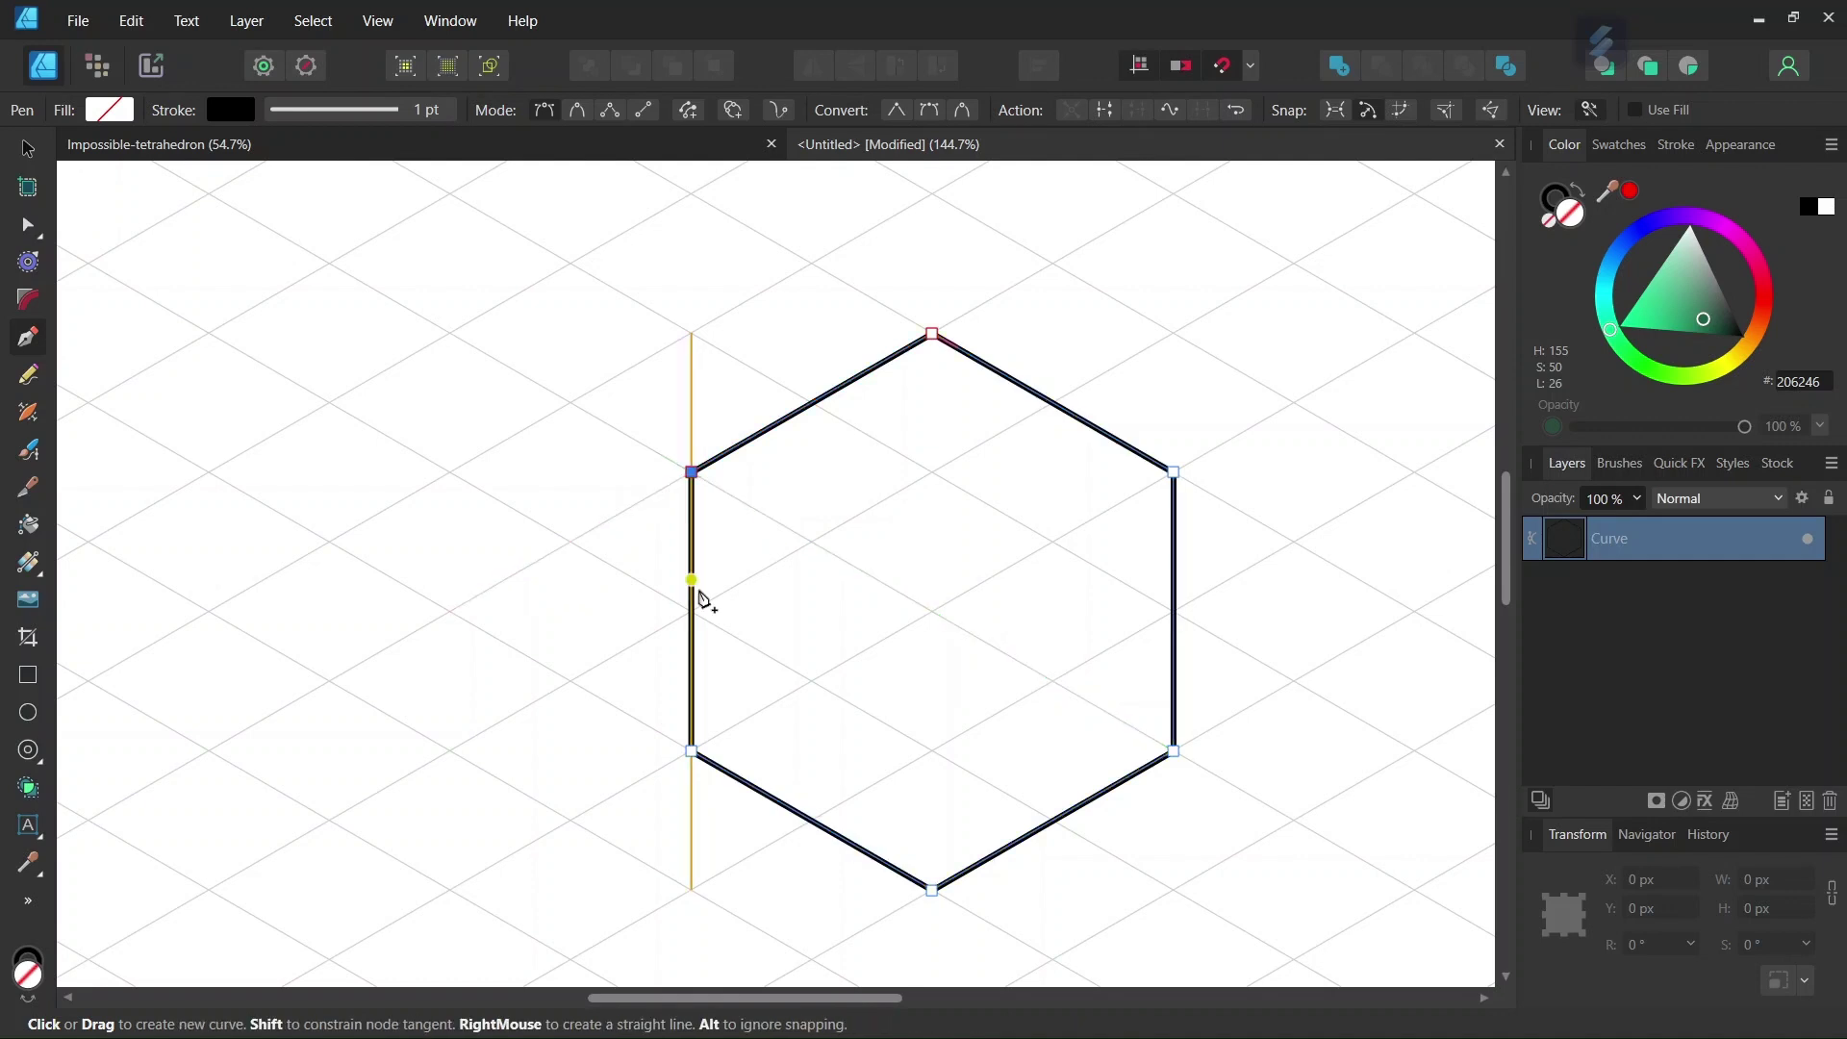
click(692, 752)
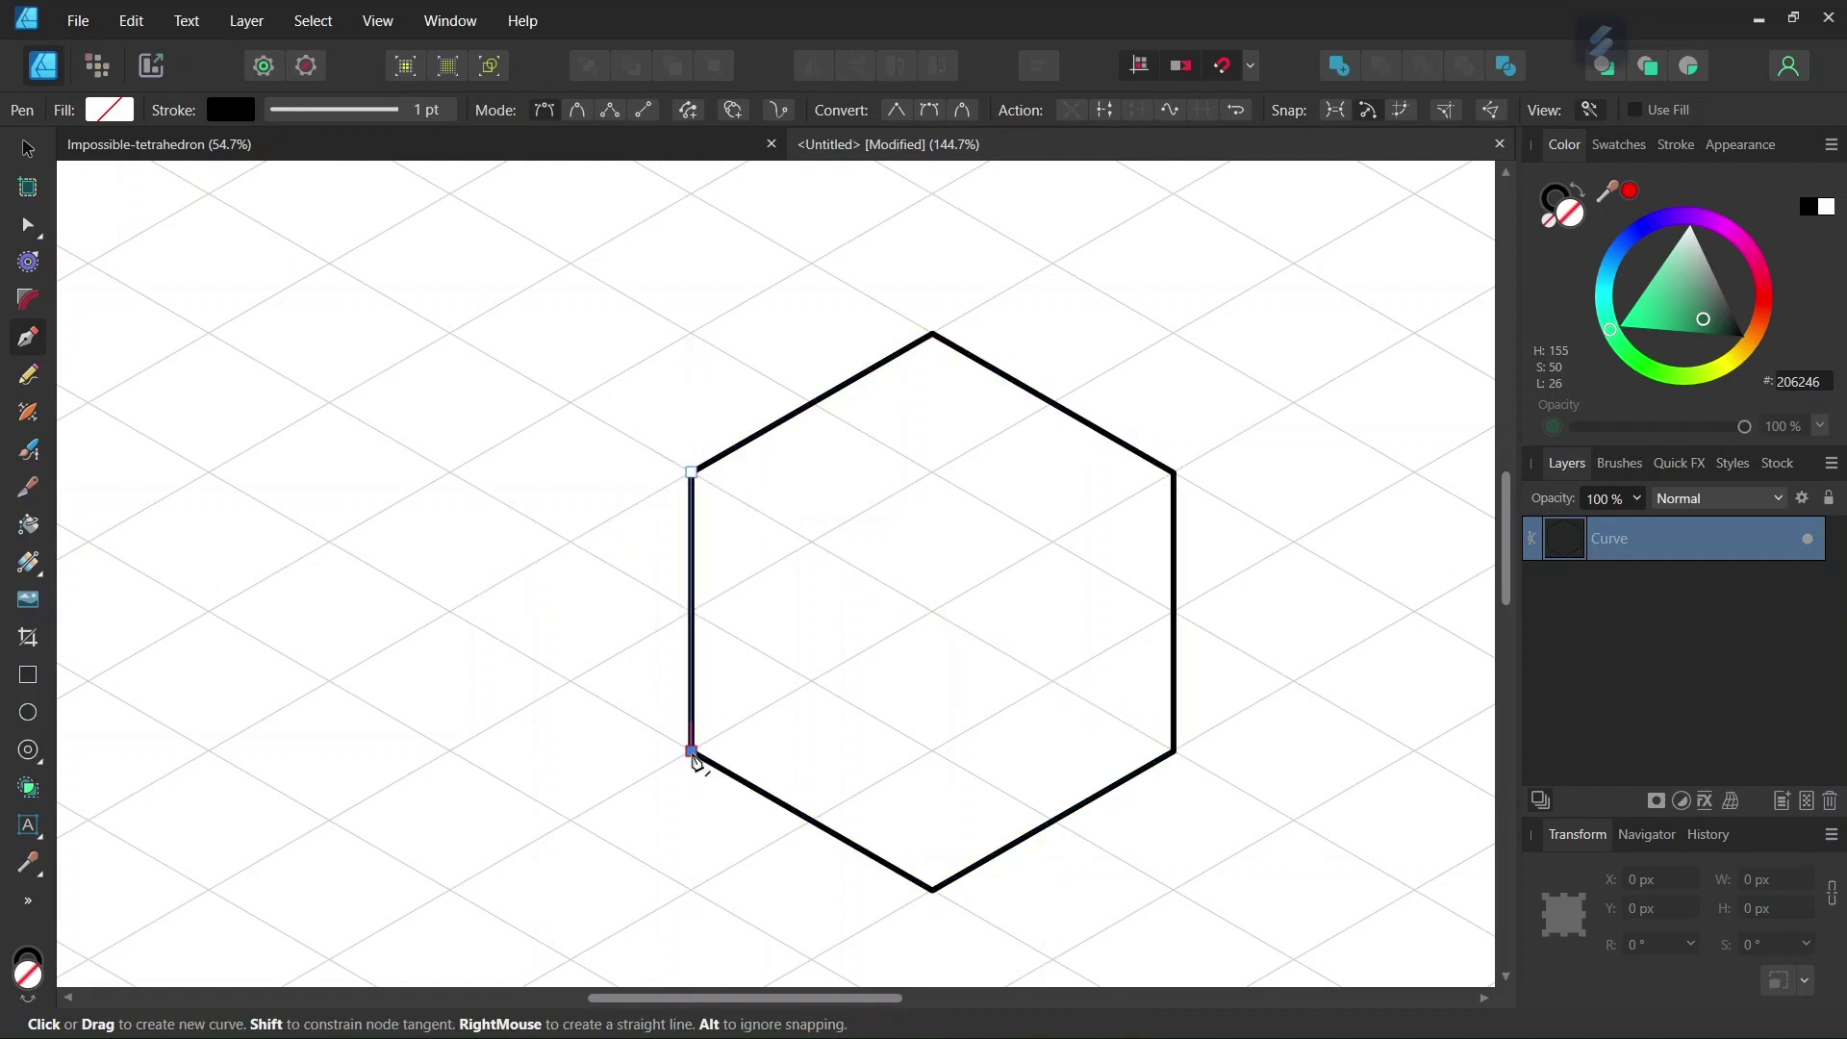
Draw the left face down-left and up from the hexagon's left edge, closing at its upper-left corner.
click(570, 542)
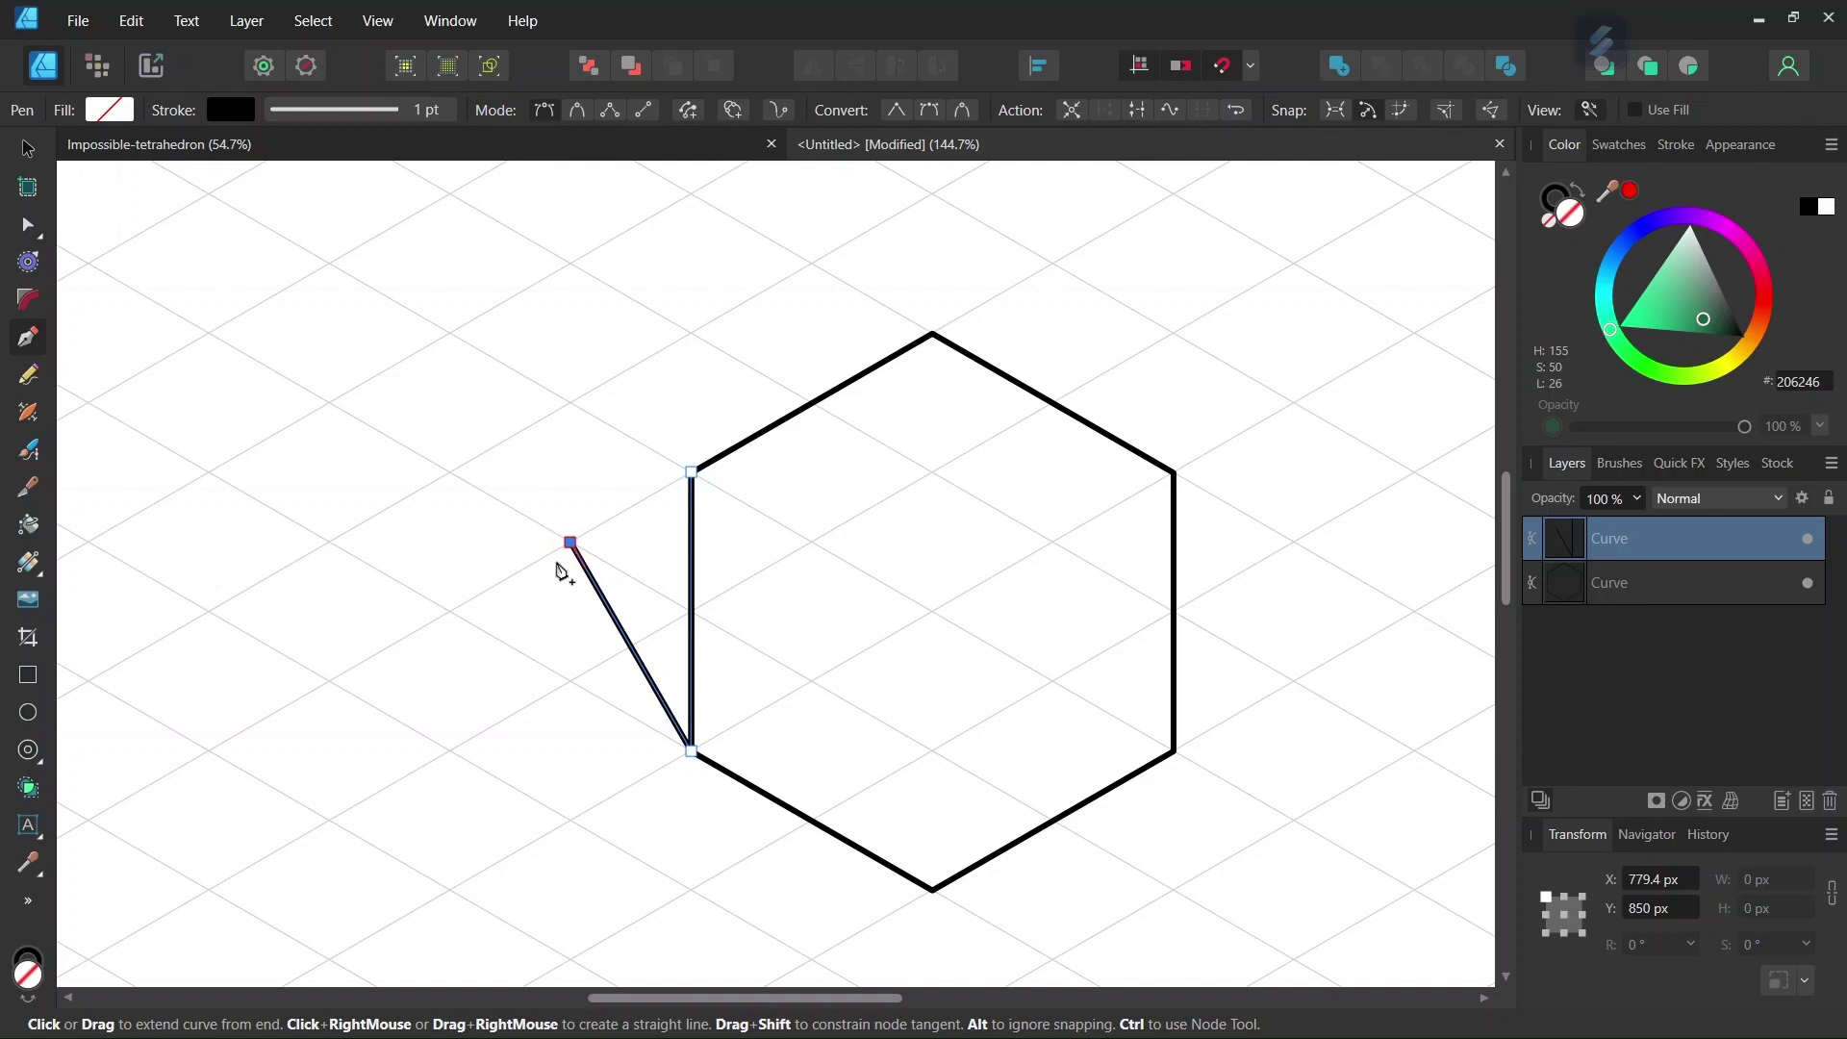
click(571, 262)
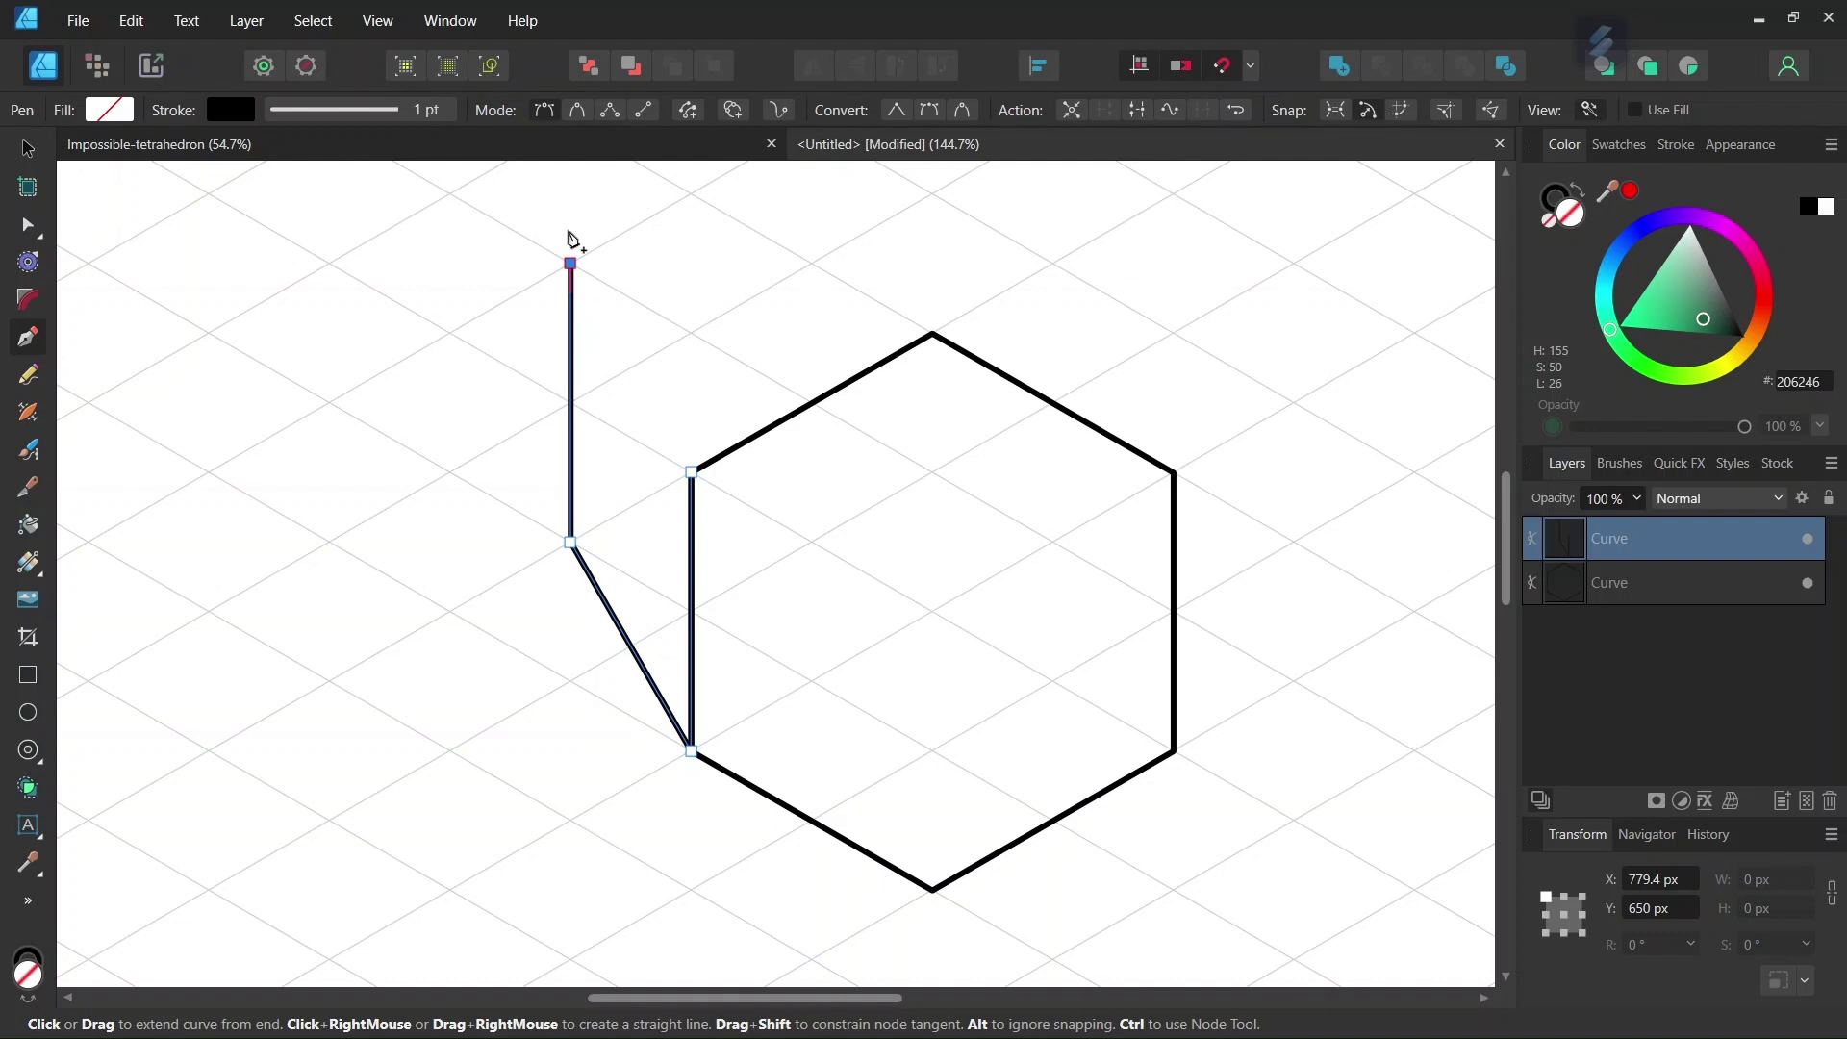
click(692, 476)
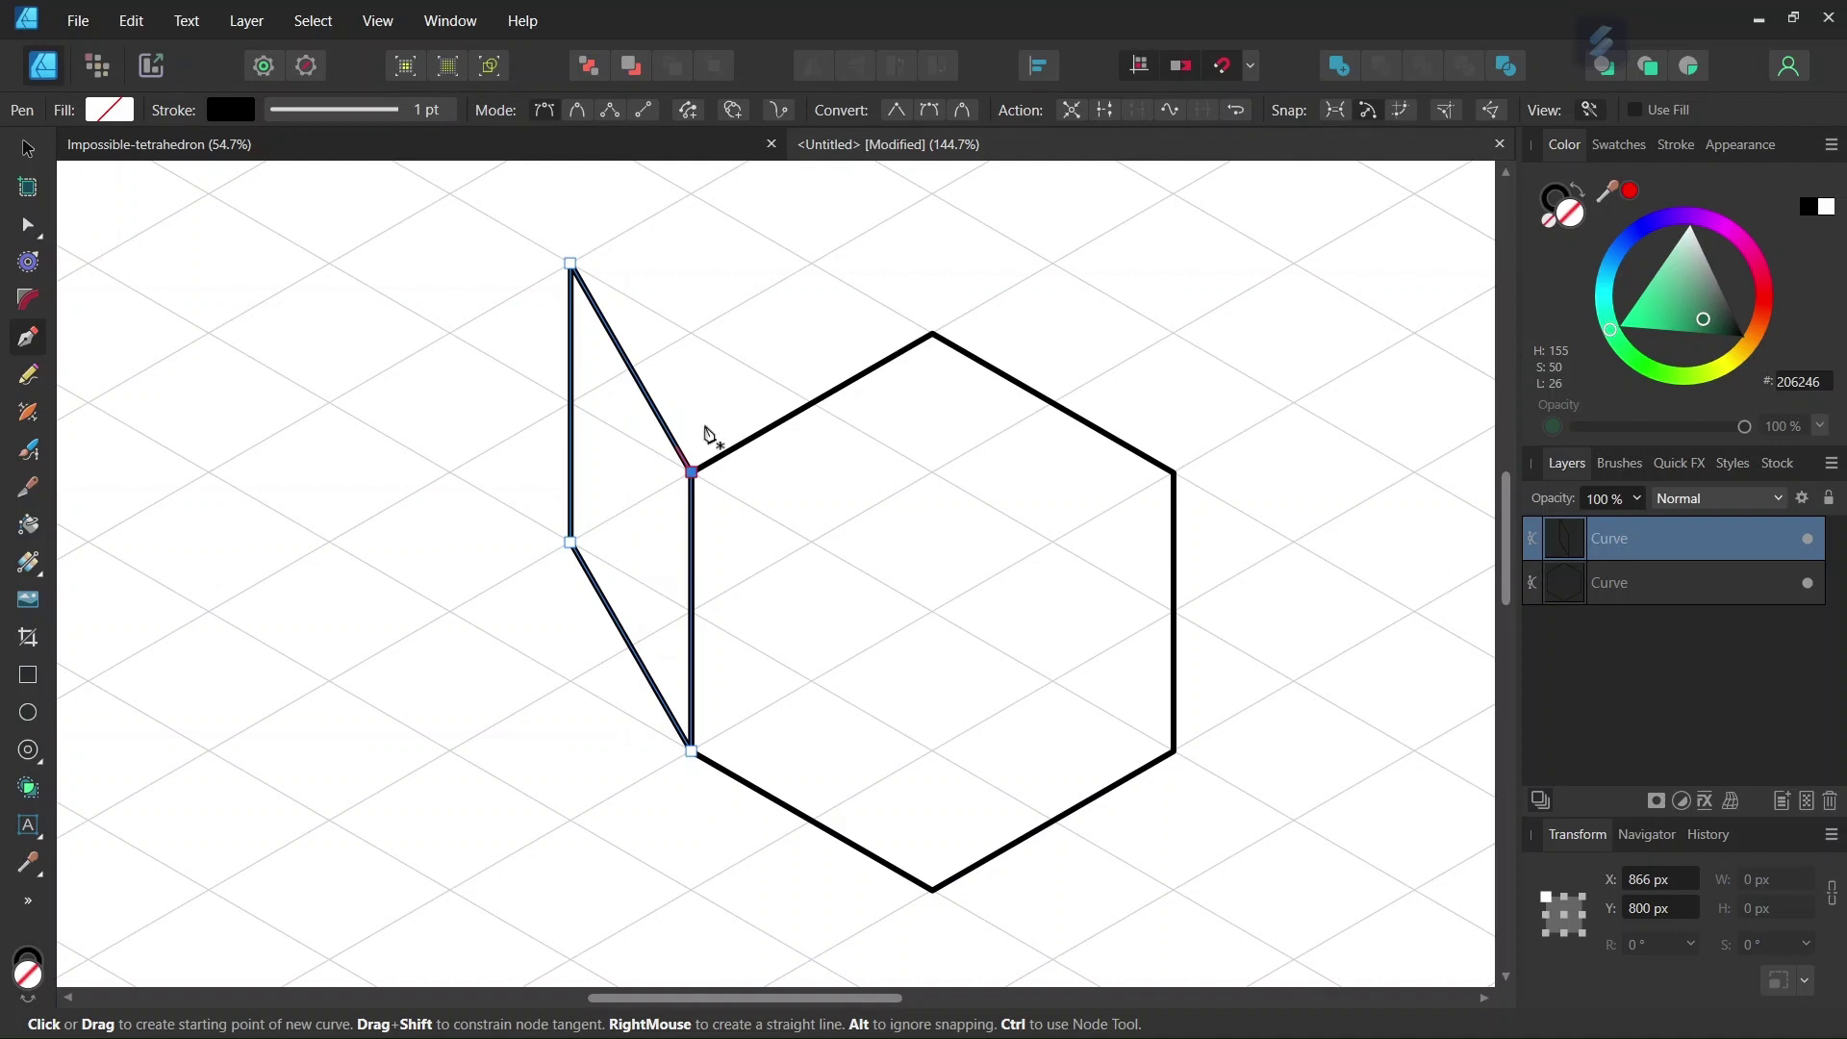
key(Escape)
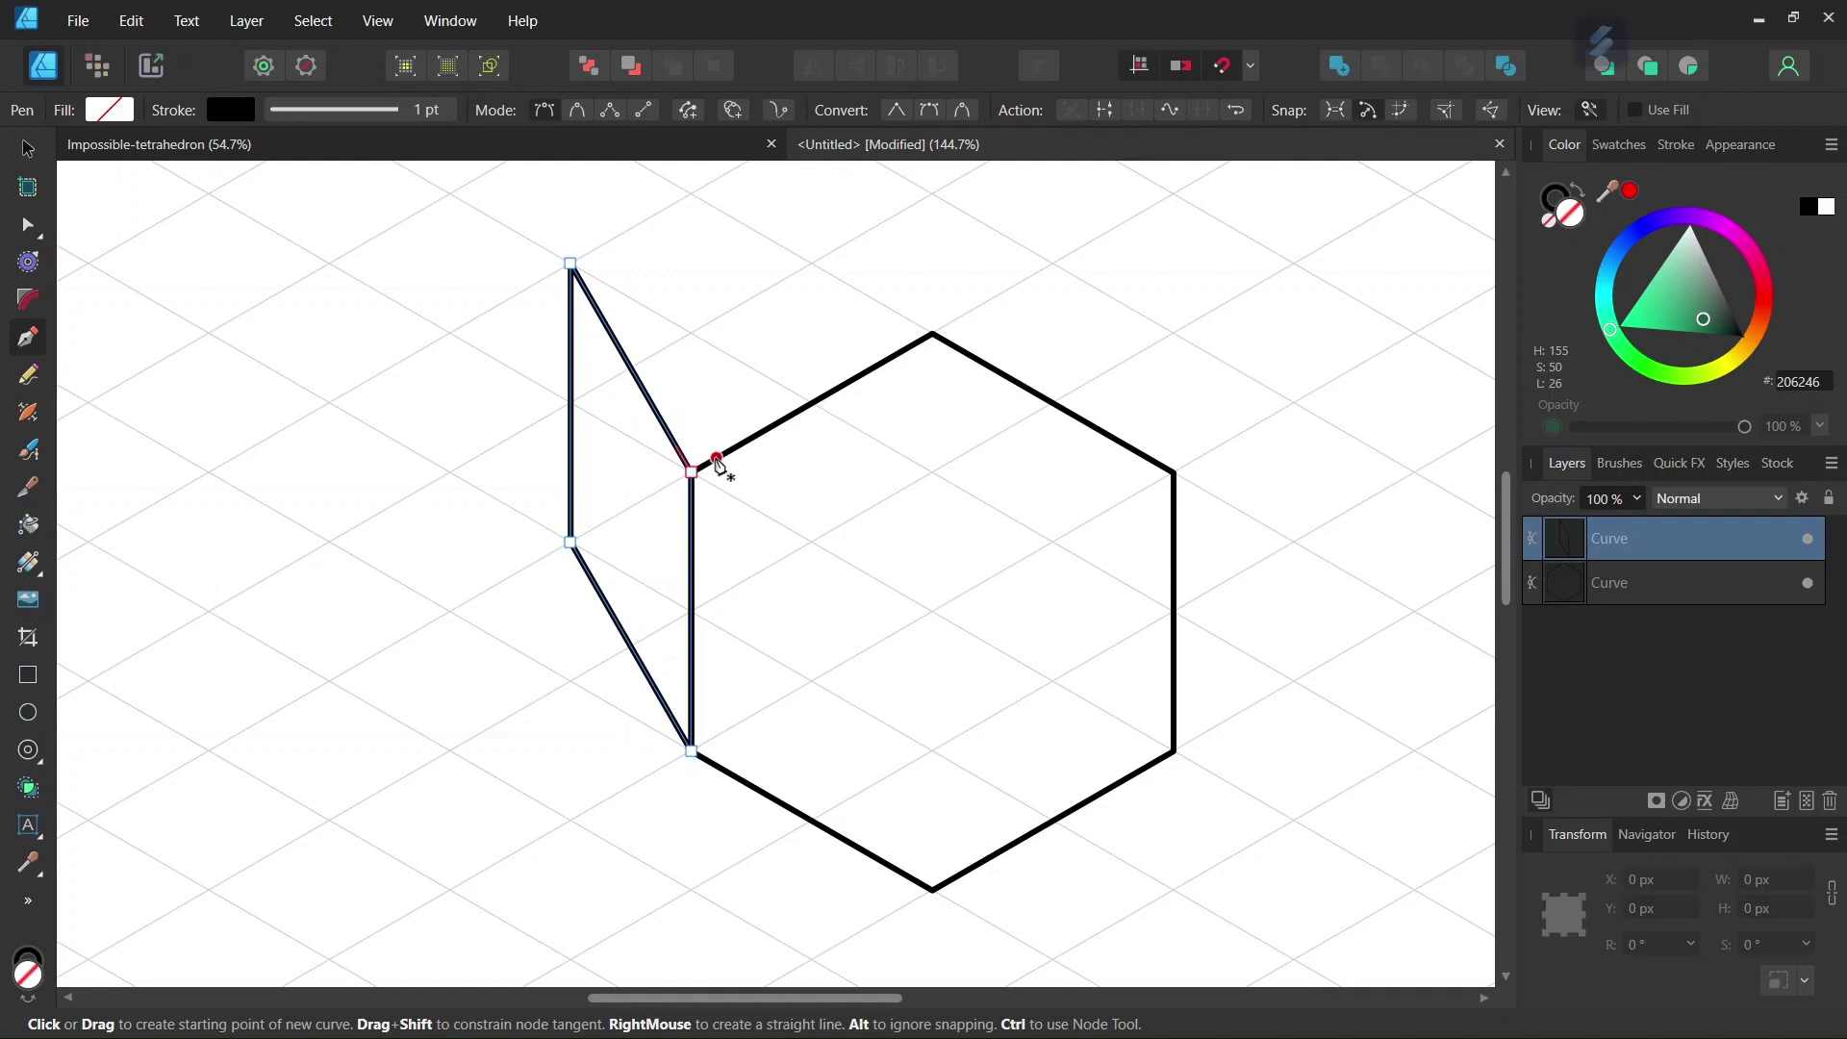
scroll(733, 483, down, 2)
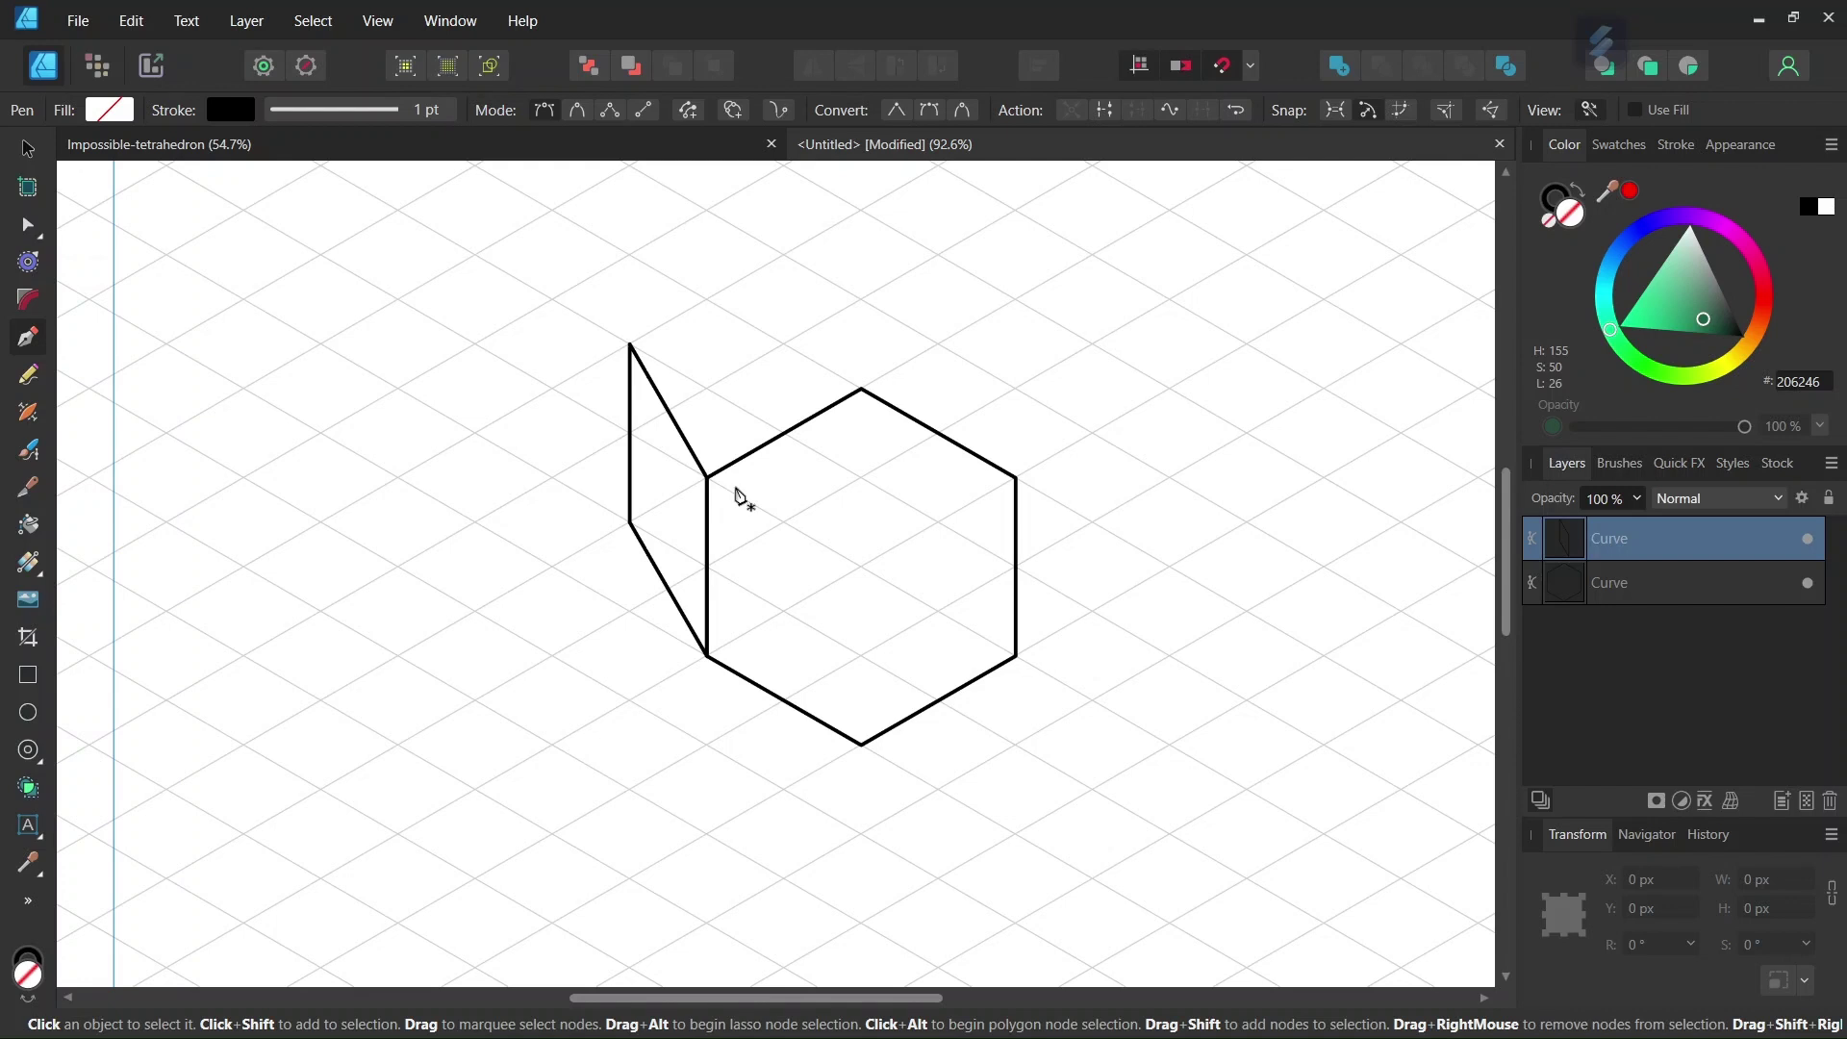
Draw a closed diamond face from the panel's top corner through the hexagon's upper-left corner.
scroll(673, 472, up, 2)
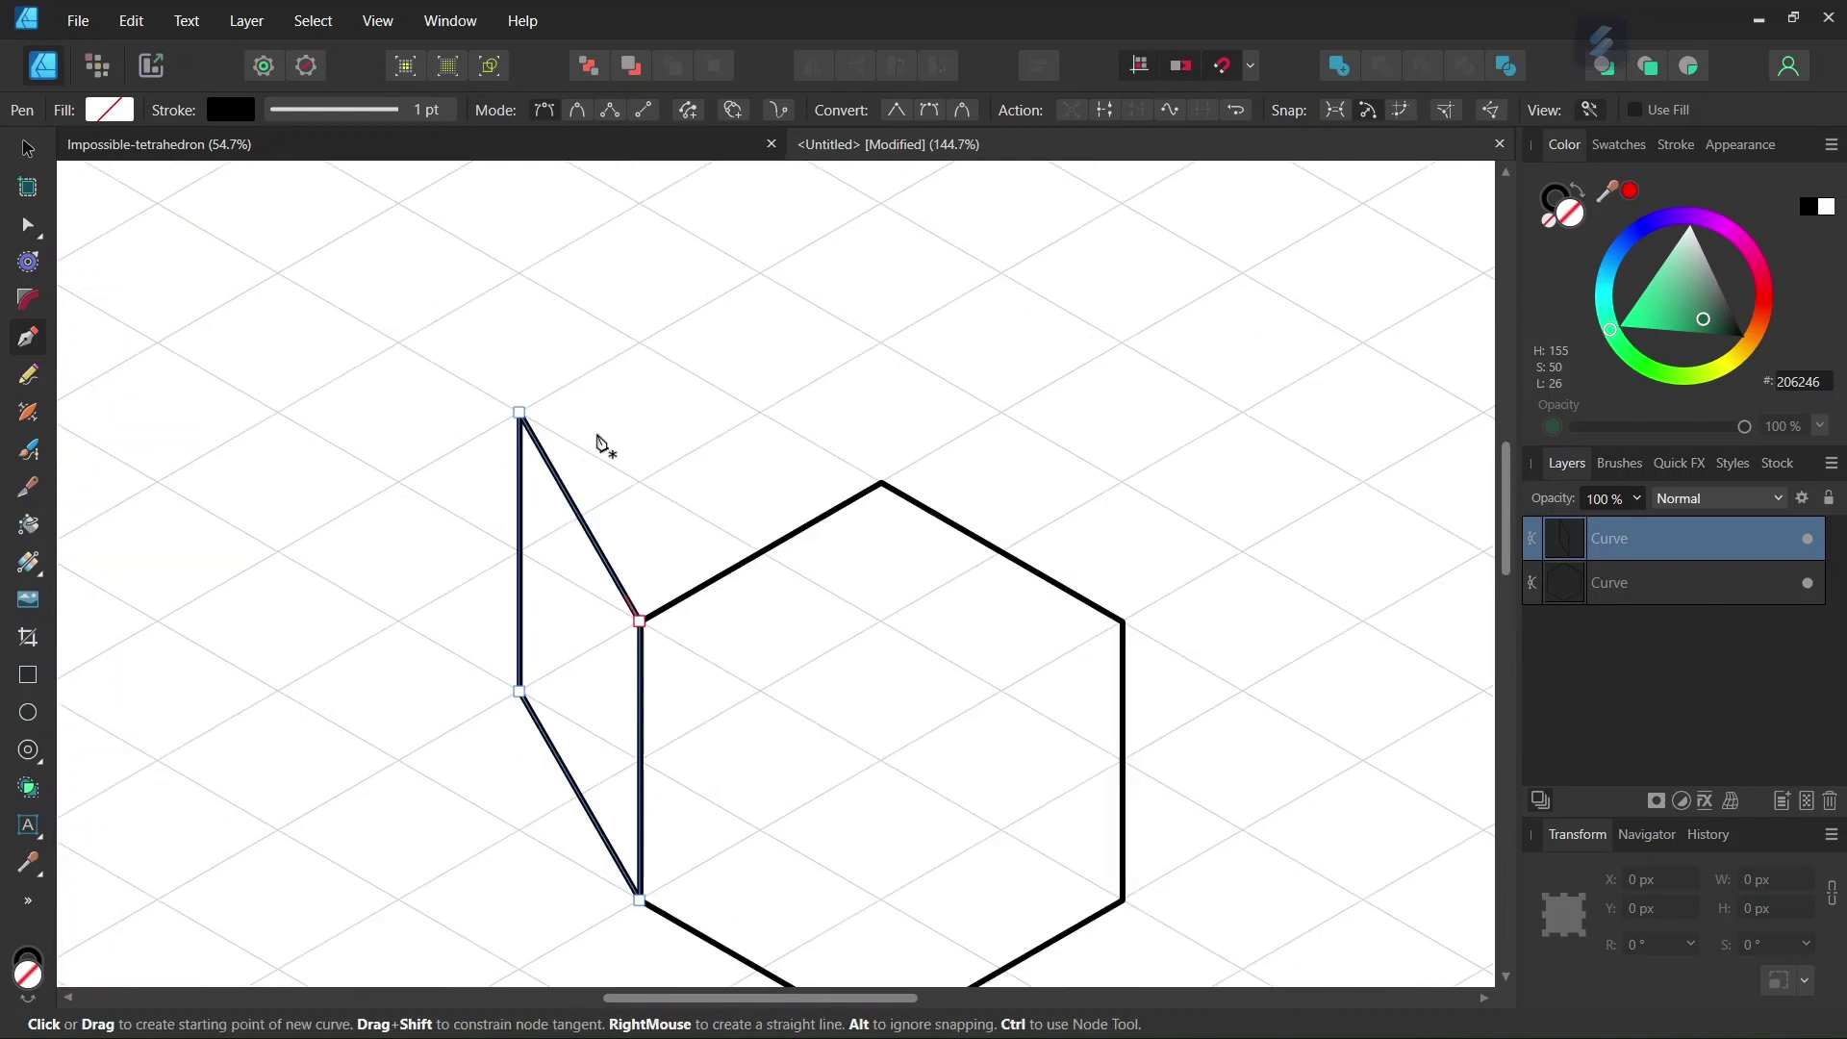
click(521, 413)
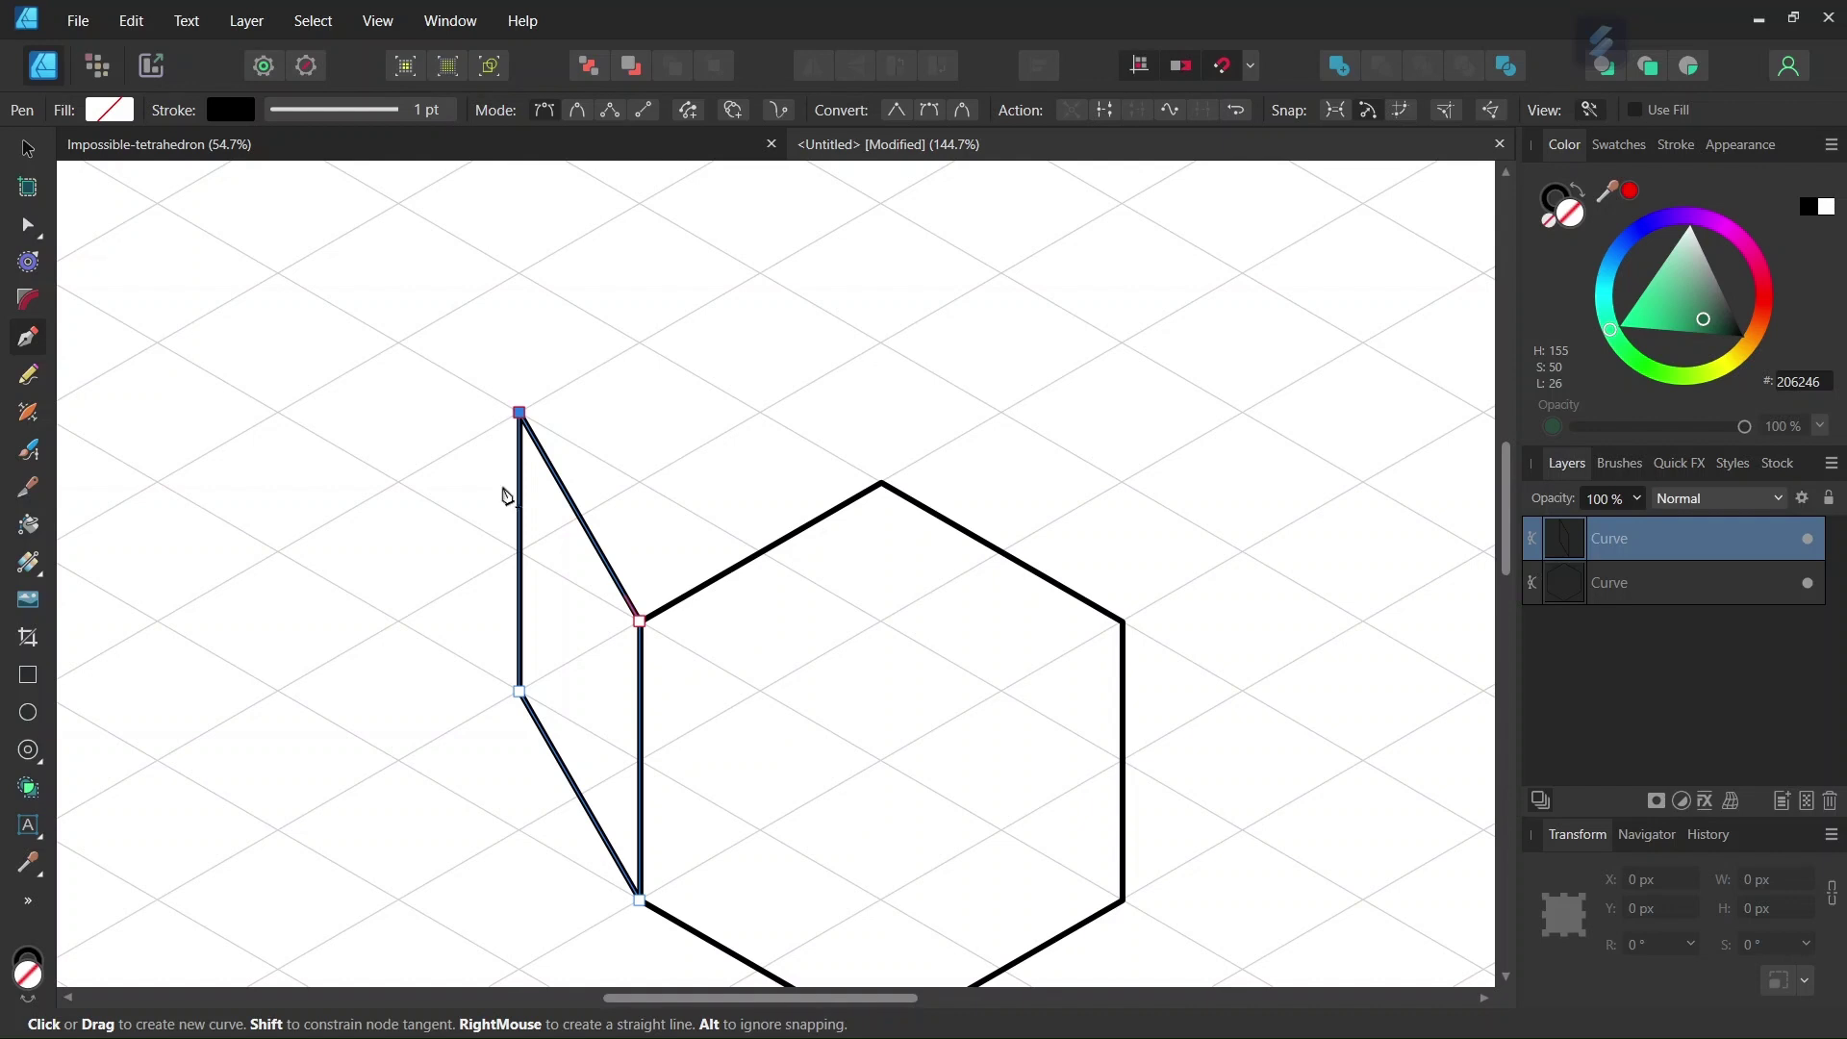
click(640, 621)
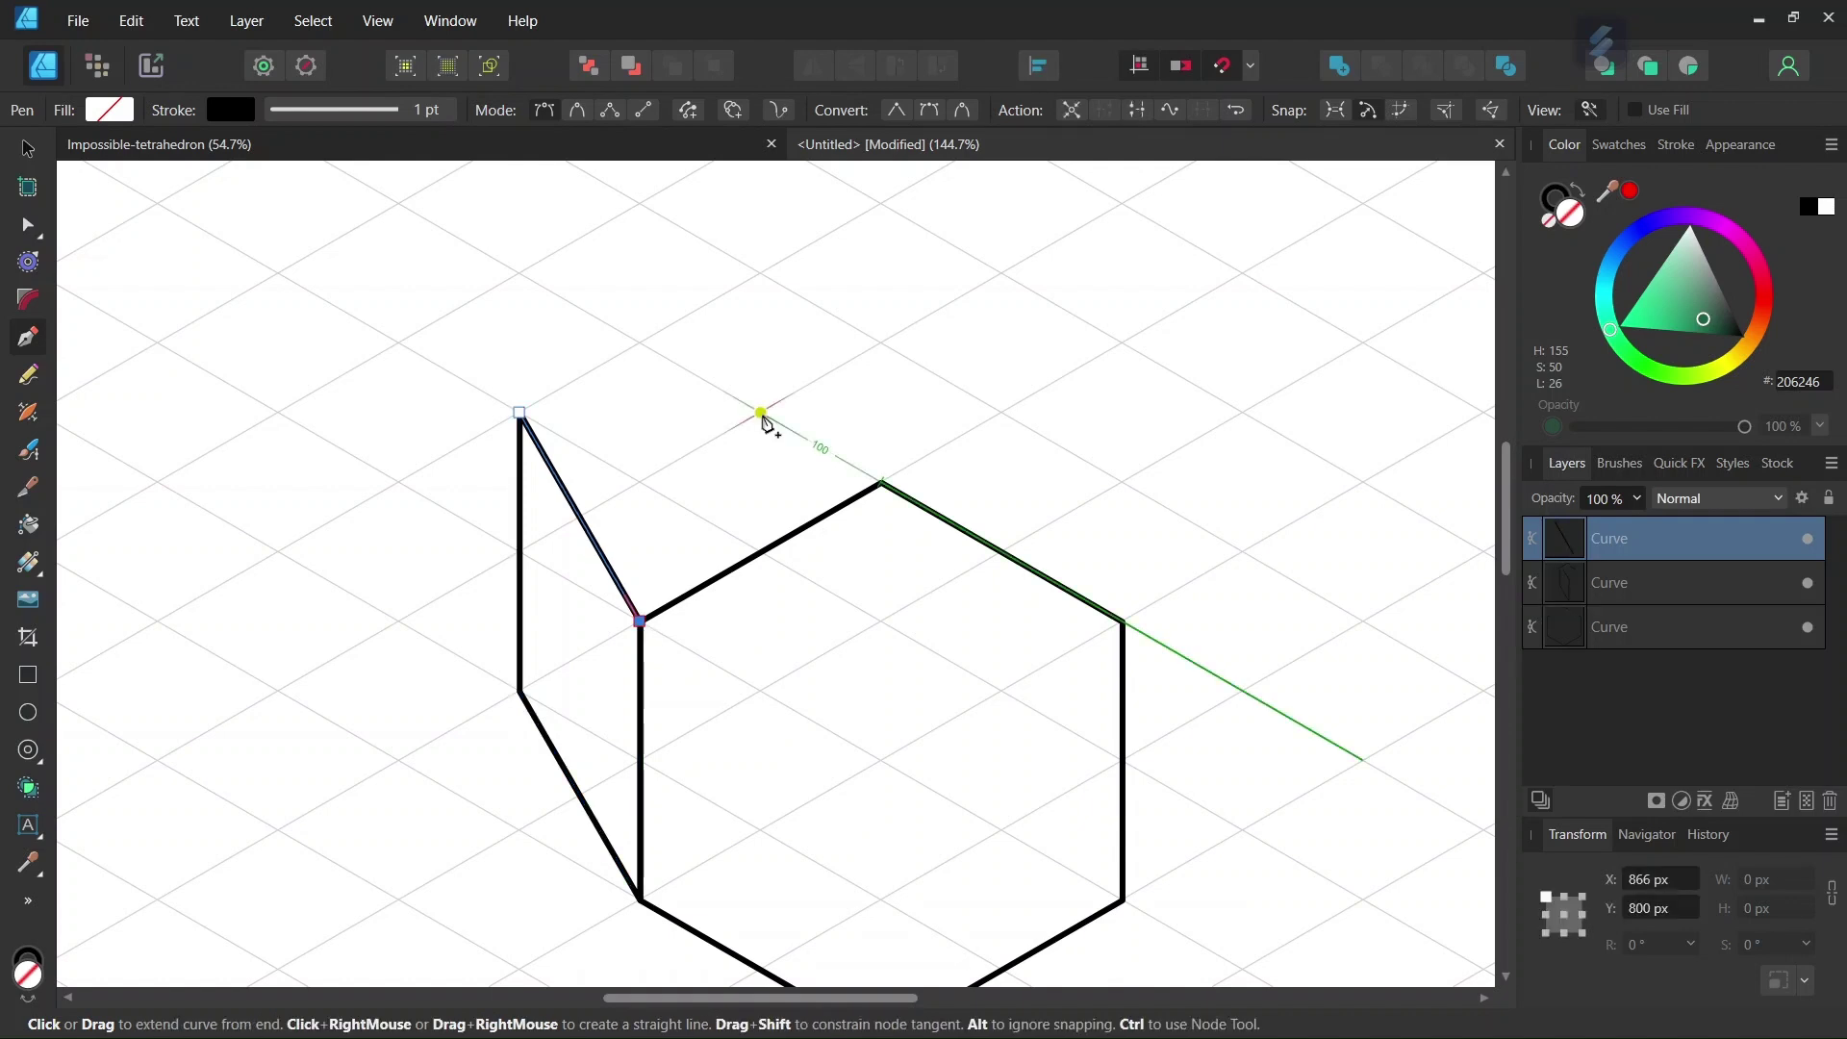
click(763, 413)
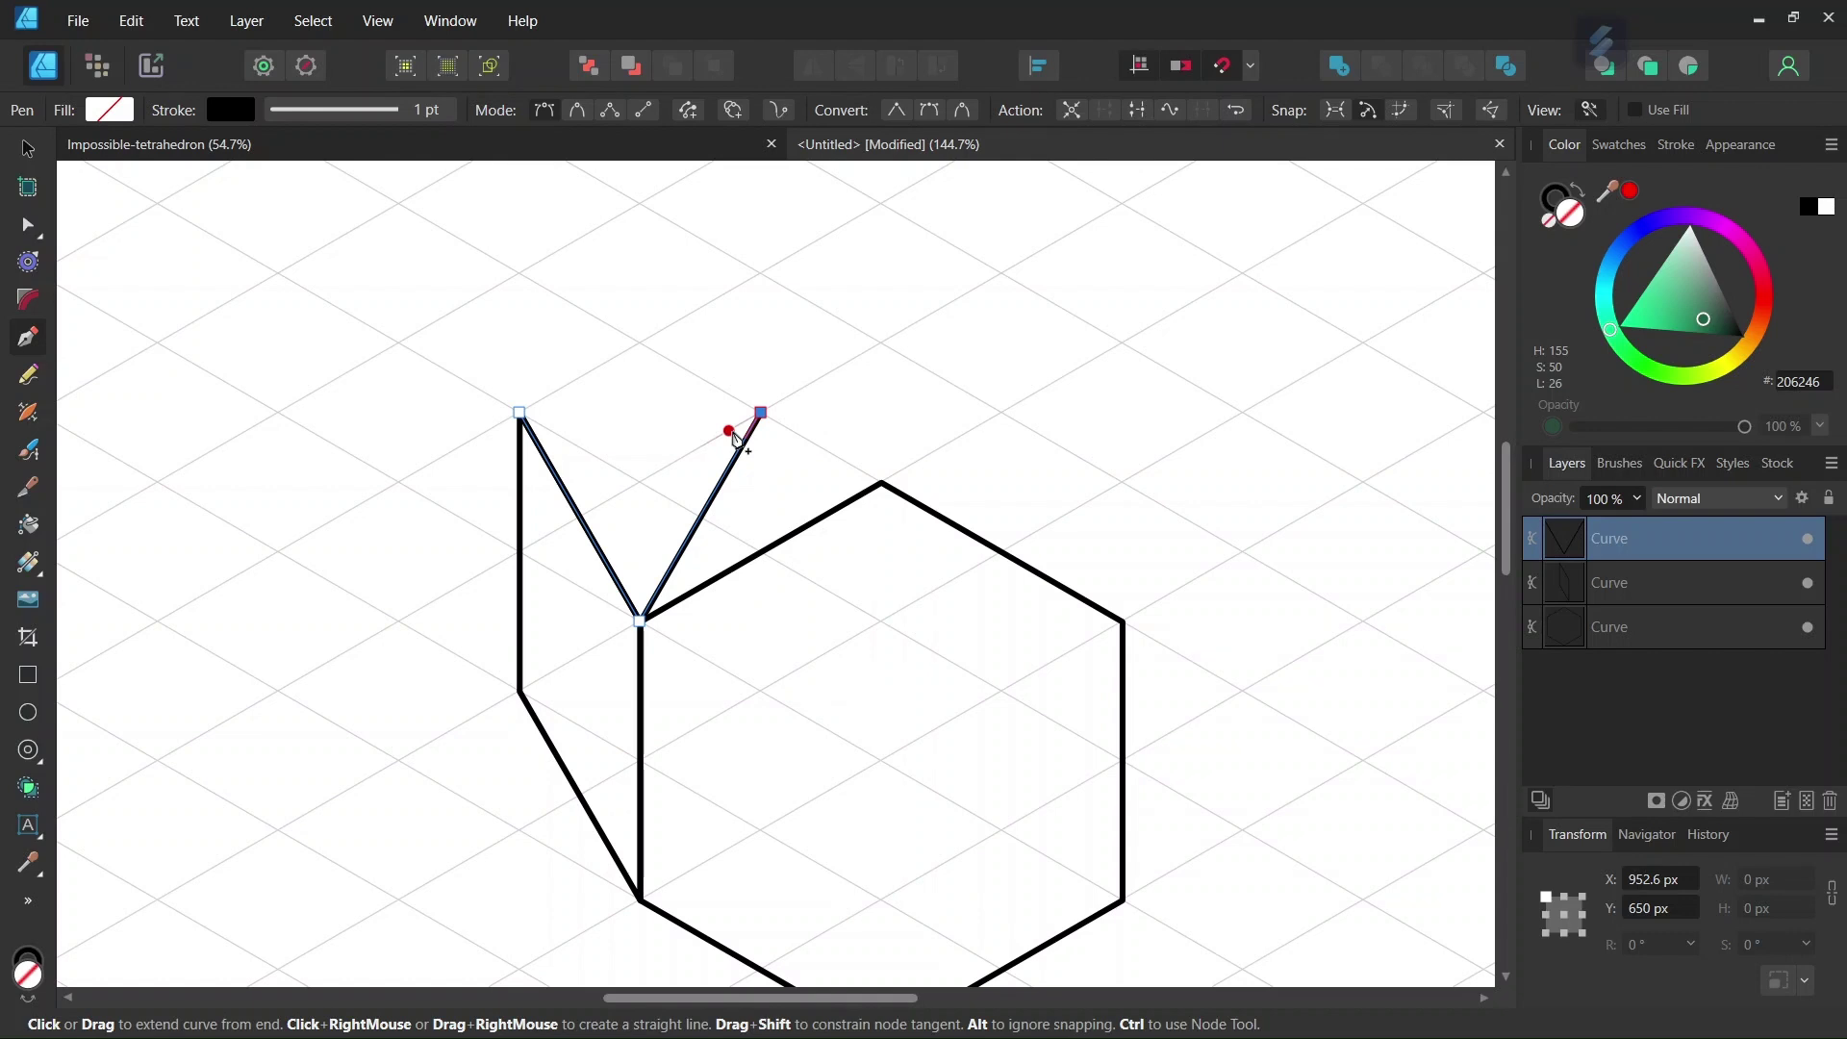
scroll(737, 440, up, 3)
click(639, 312)
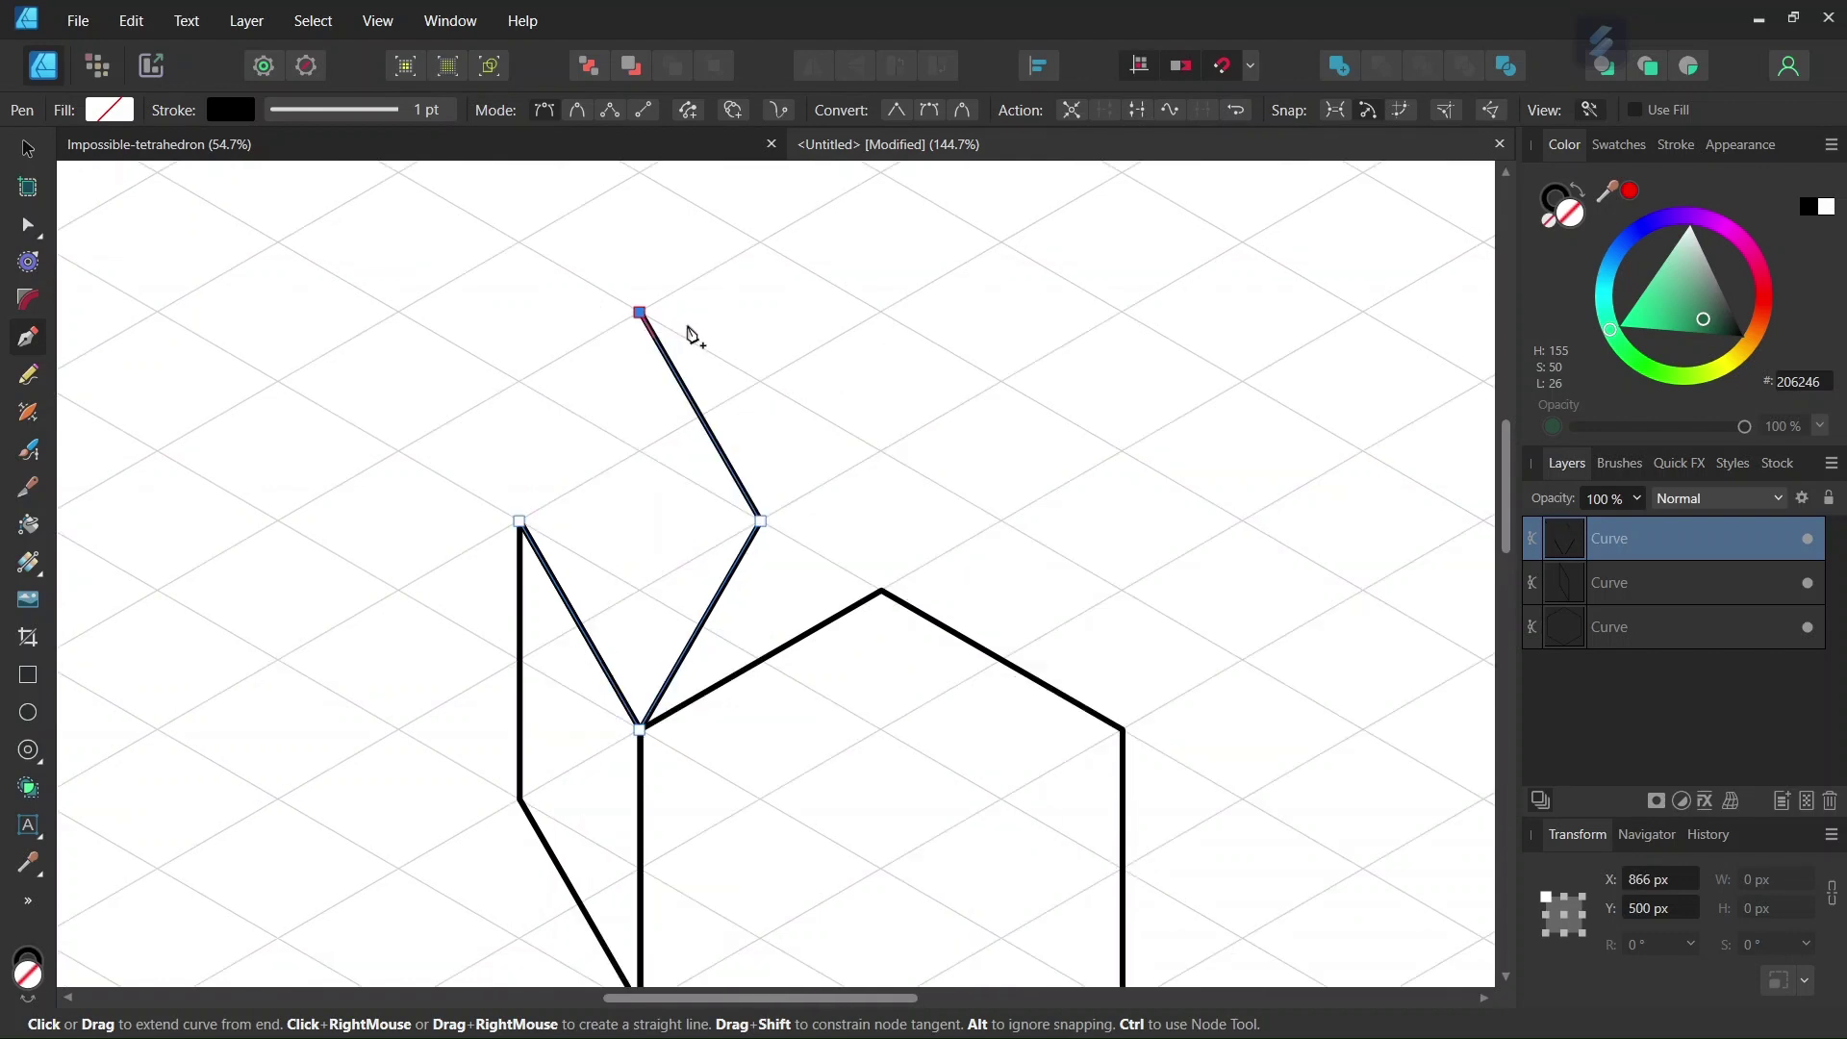
click(519, 521)
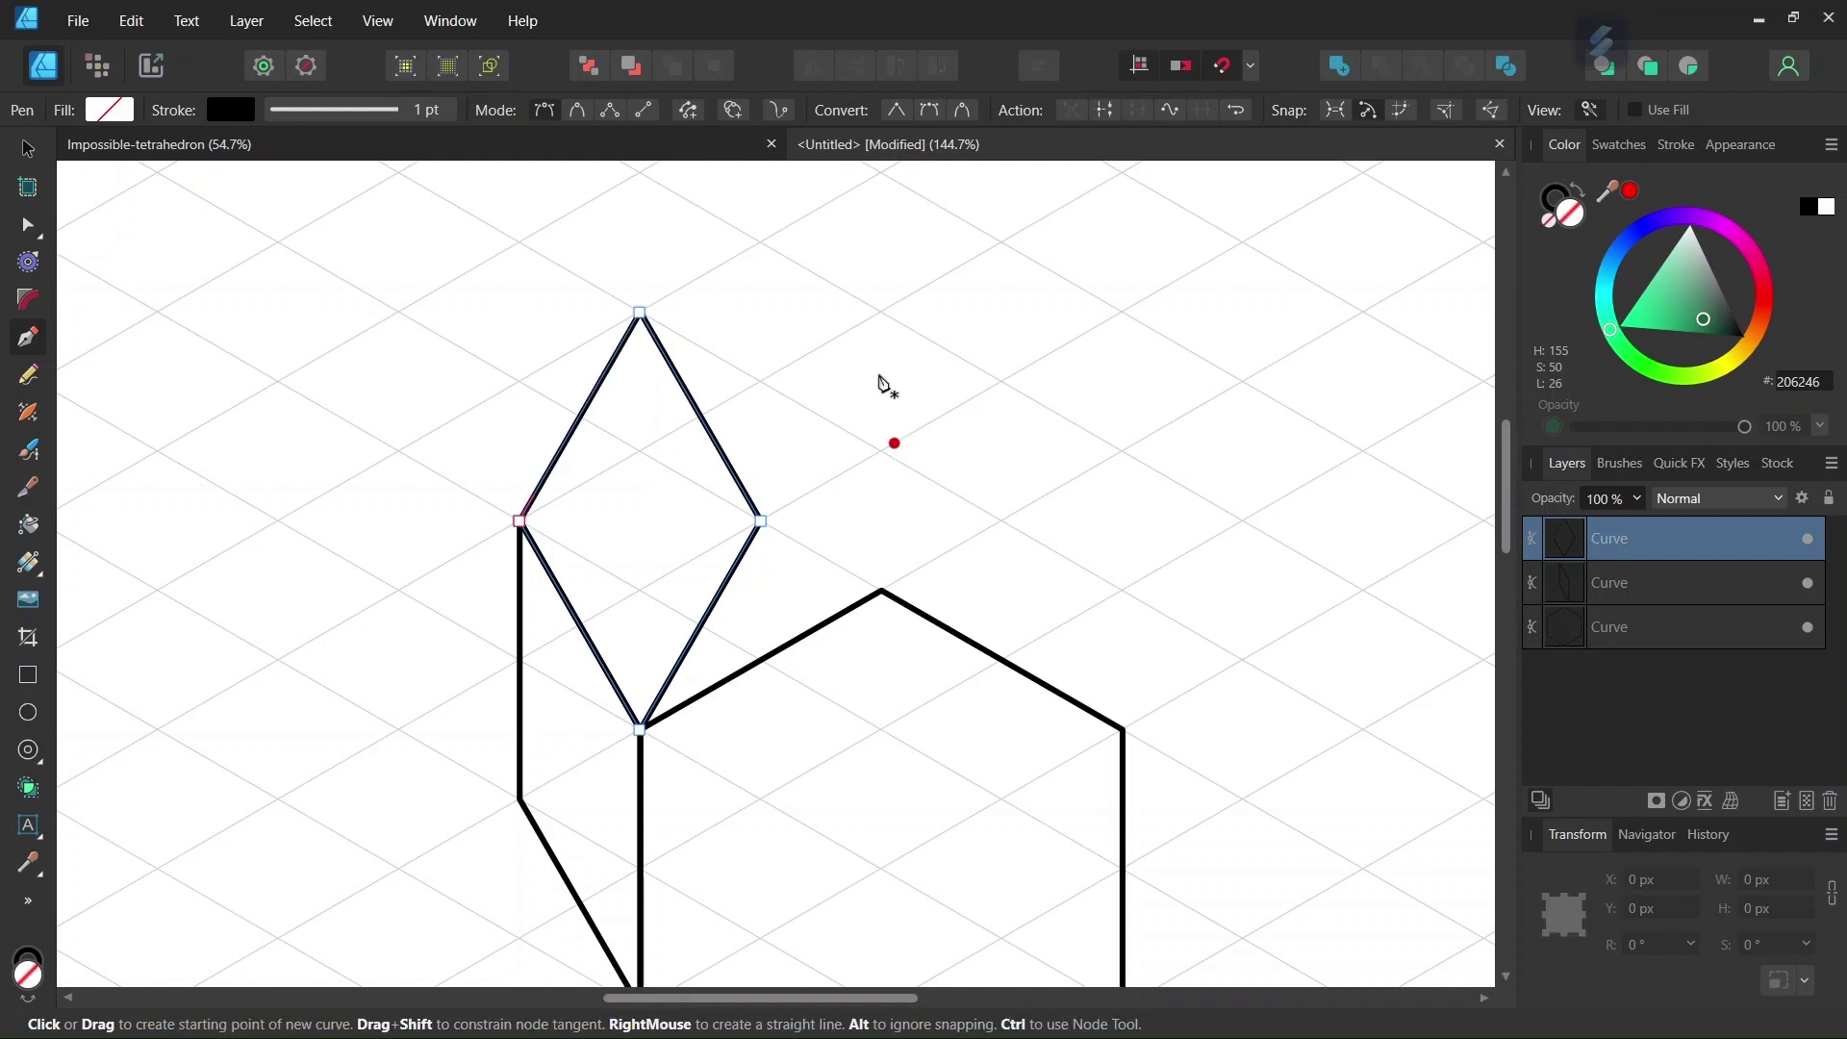
Start the next face from the diamond's top and right corners, extending an edge up-right.
scroll(818, 336, right, 3)
scroll(817, 337, up, 2)
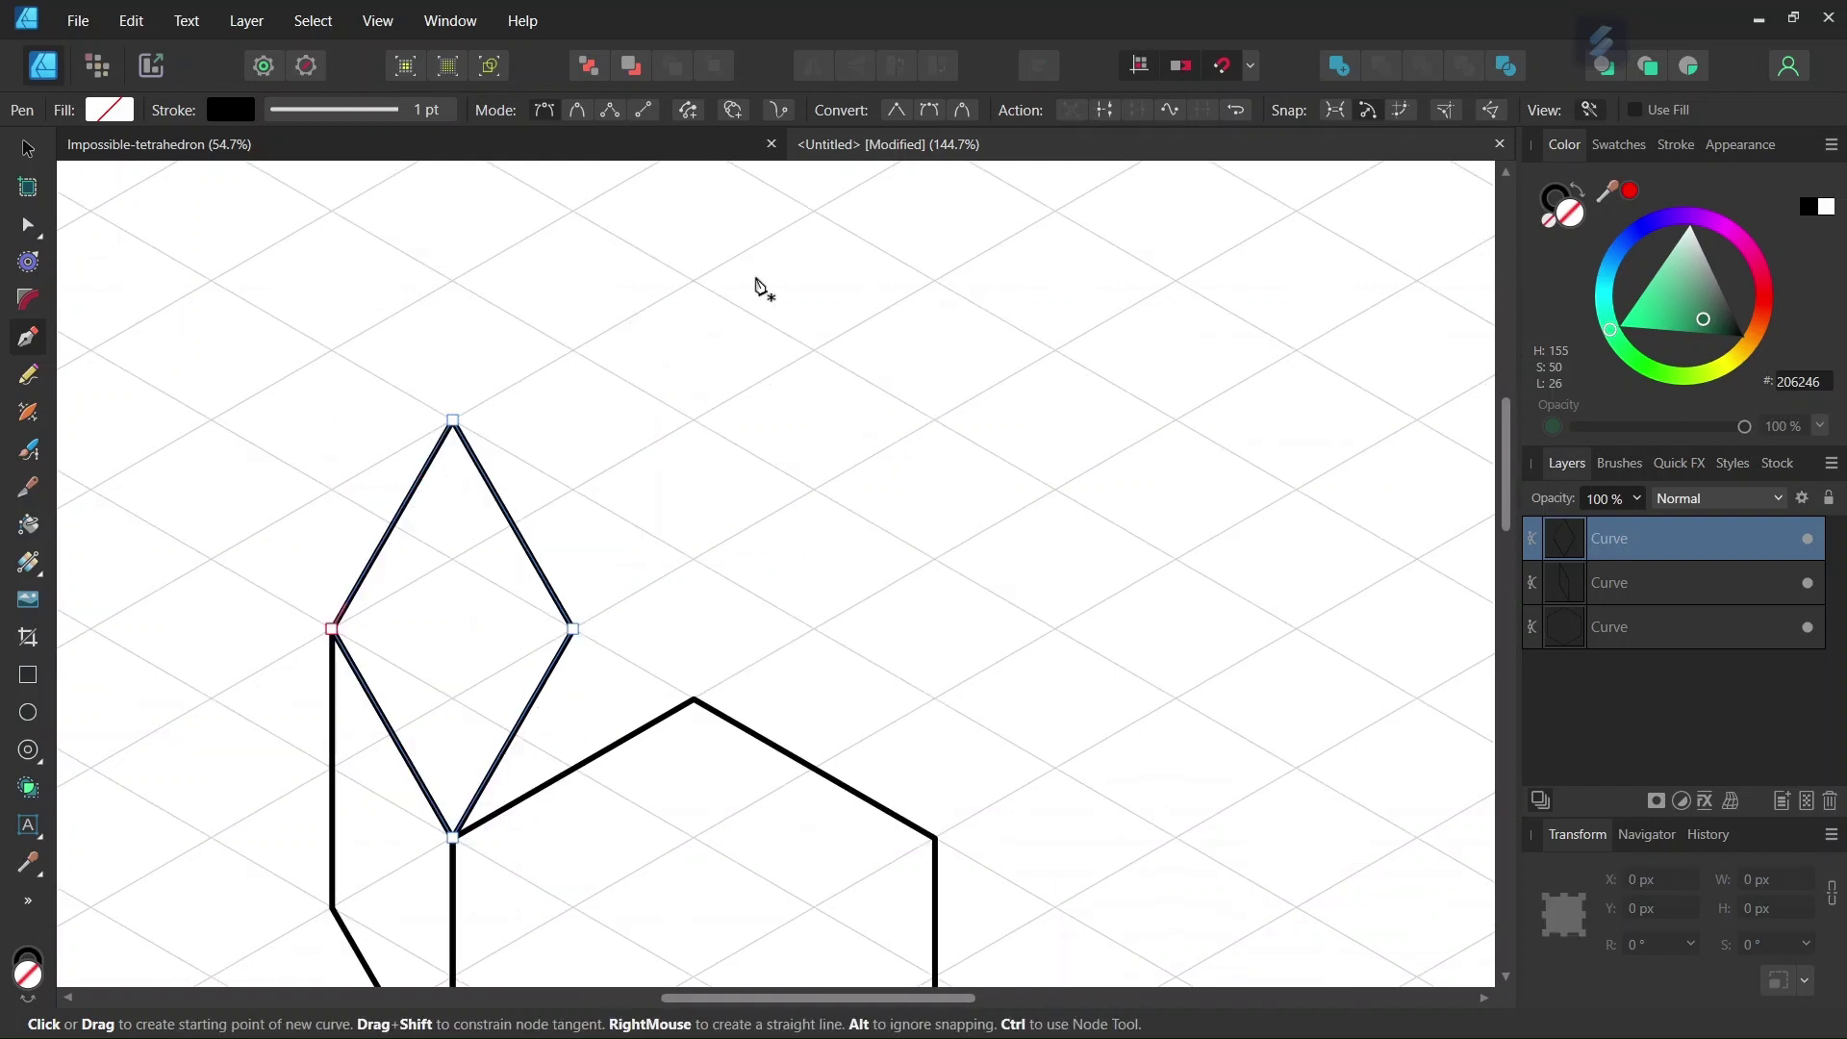
scroll(869, 265, up, 1)
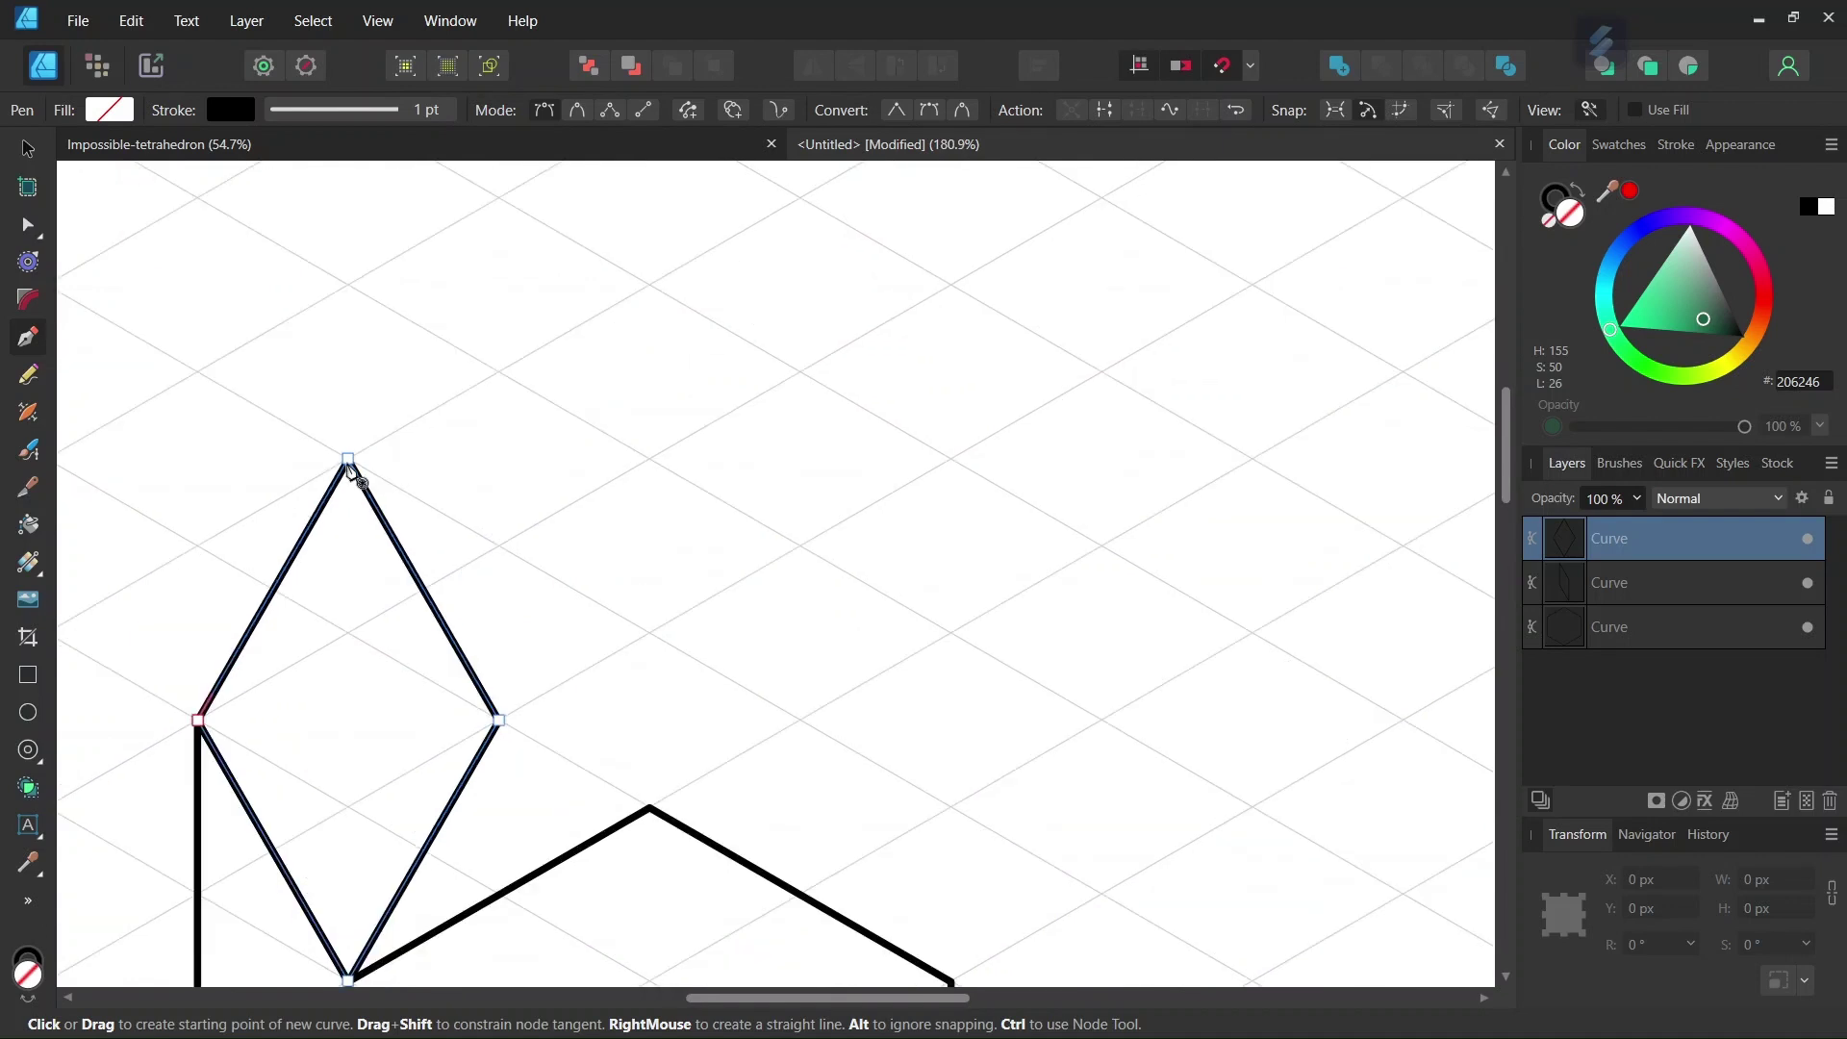
click(349, 461)
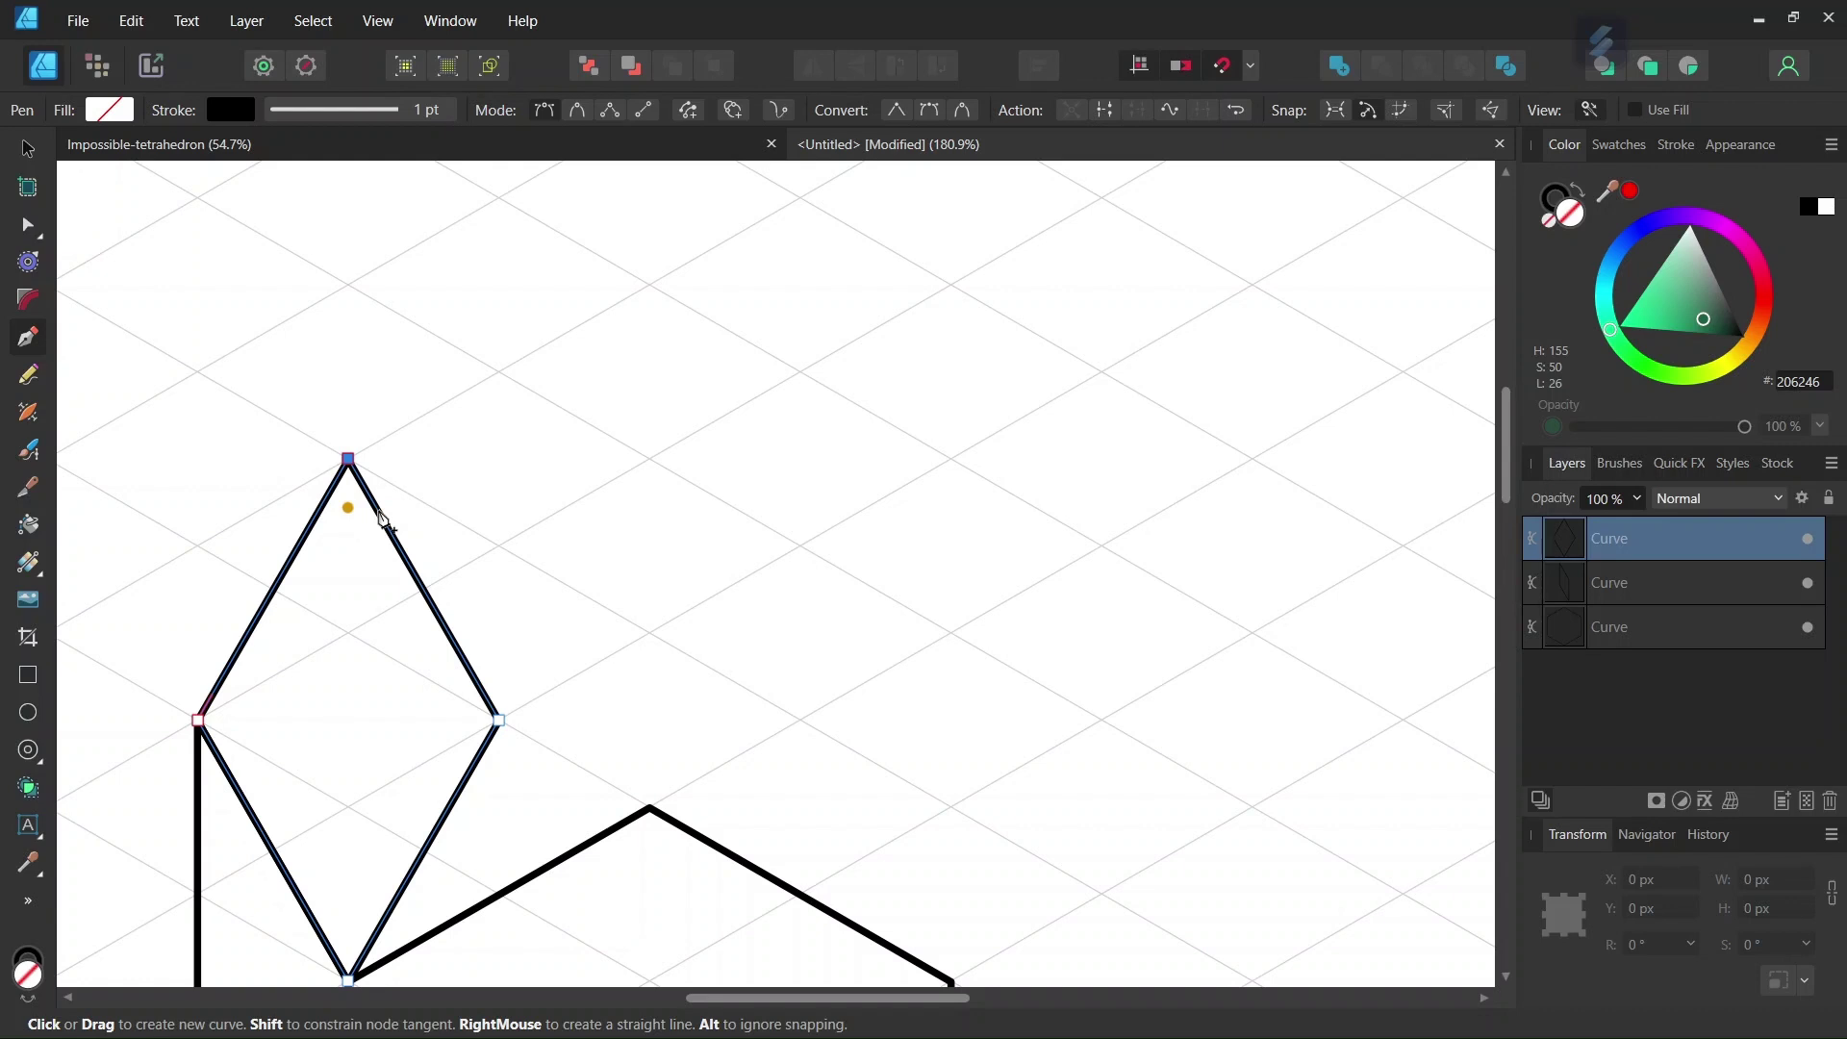
click(499, 720)
click(801, 546)
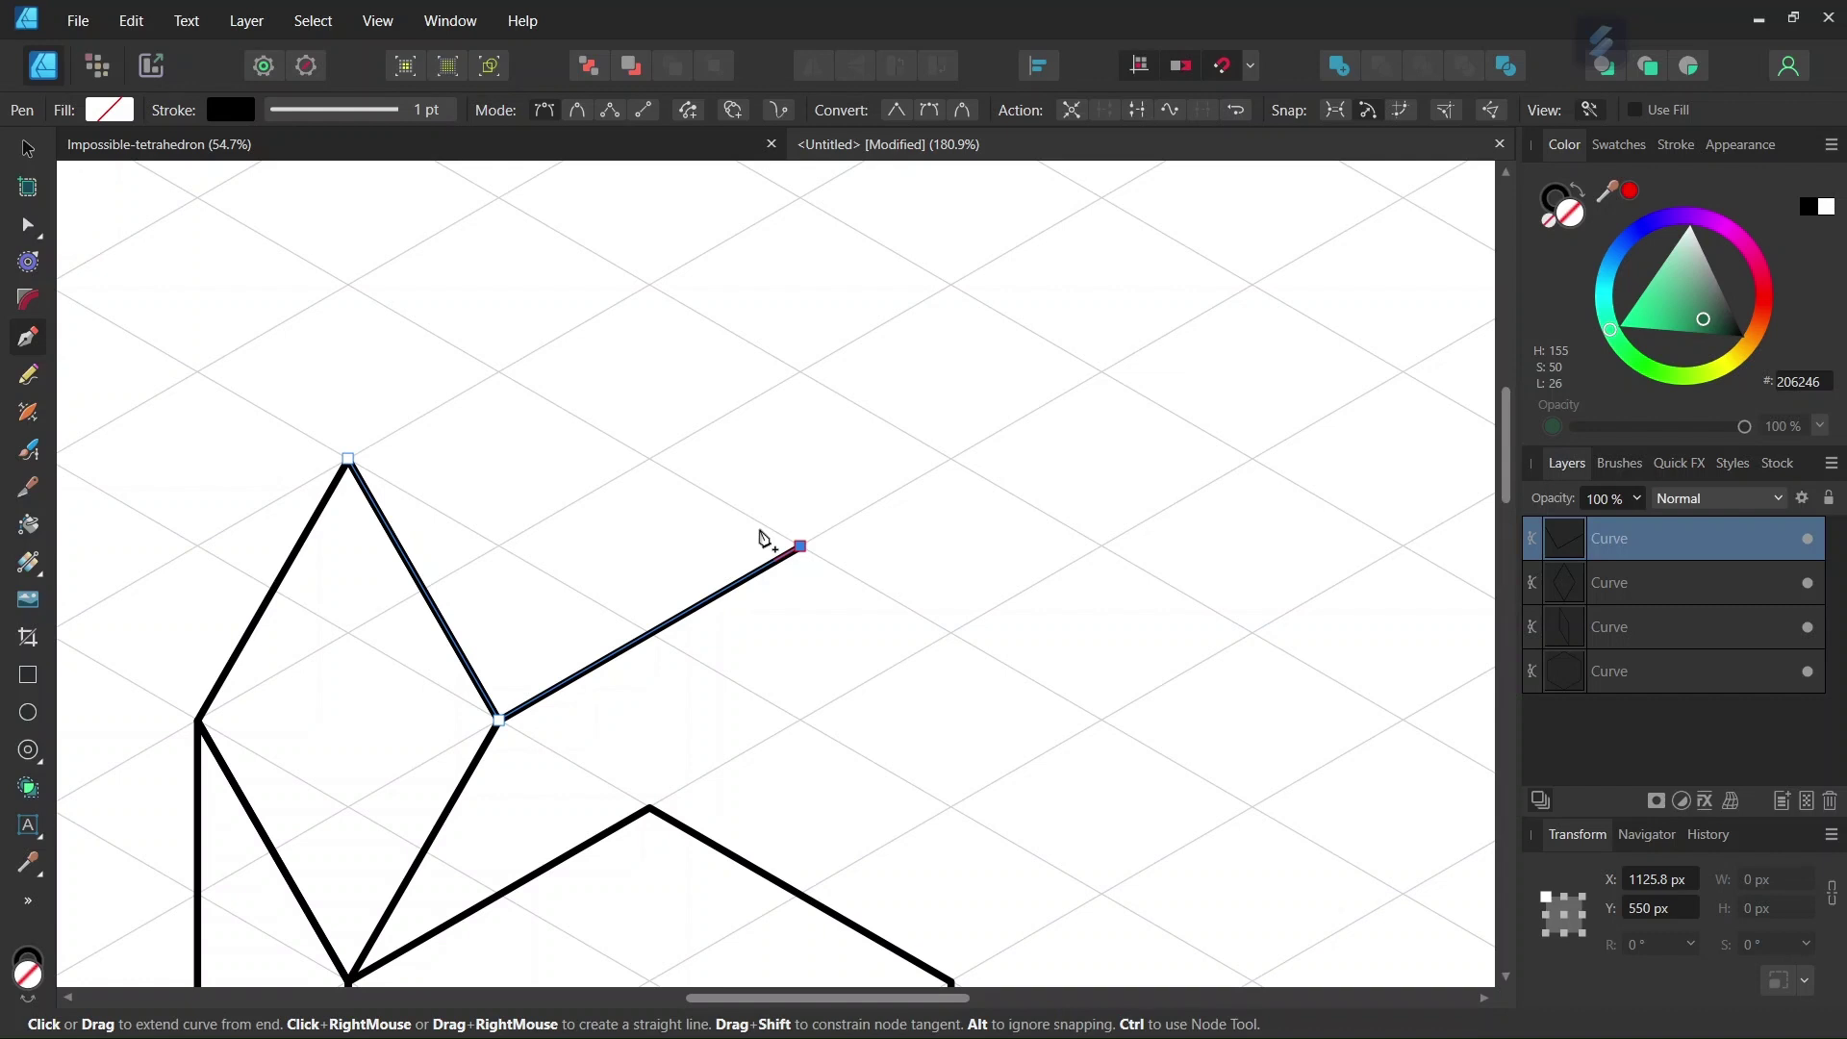
Close the tilted face beside the diamond at its starting corner.
scroll(767, 539, up, 2)
click(650, 393)
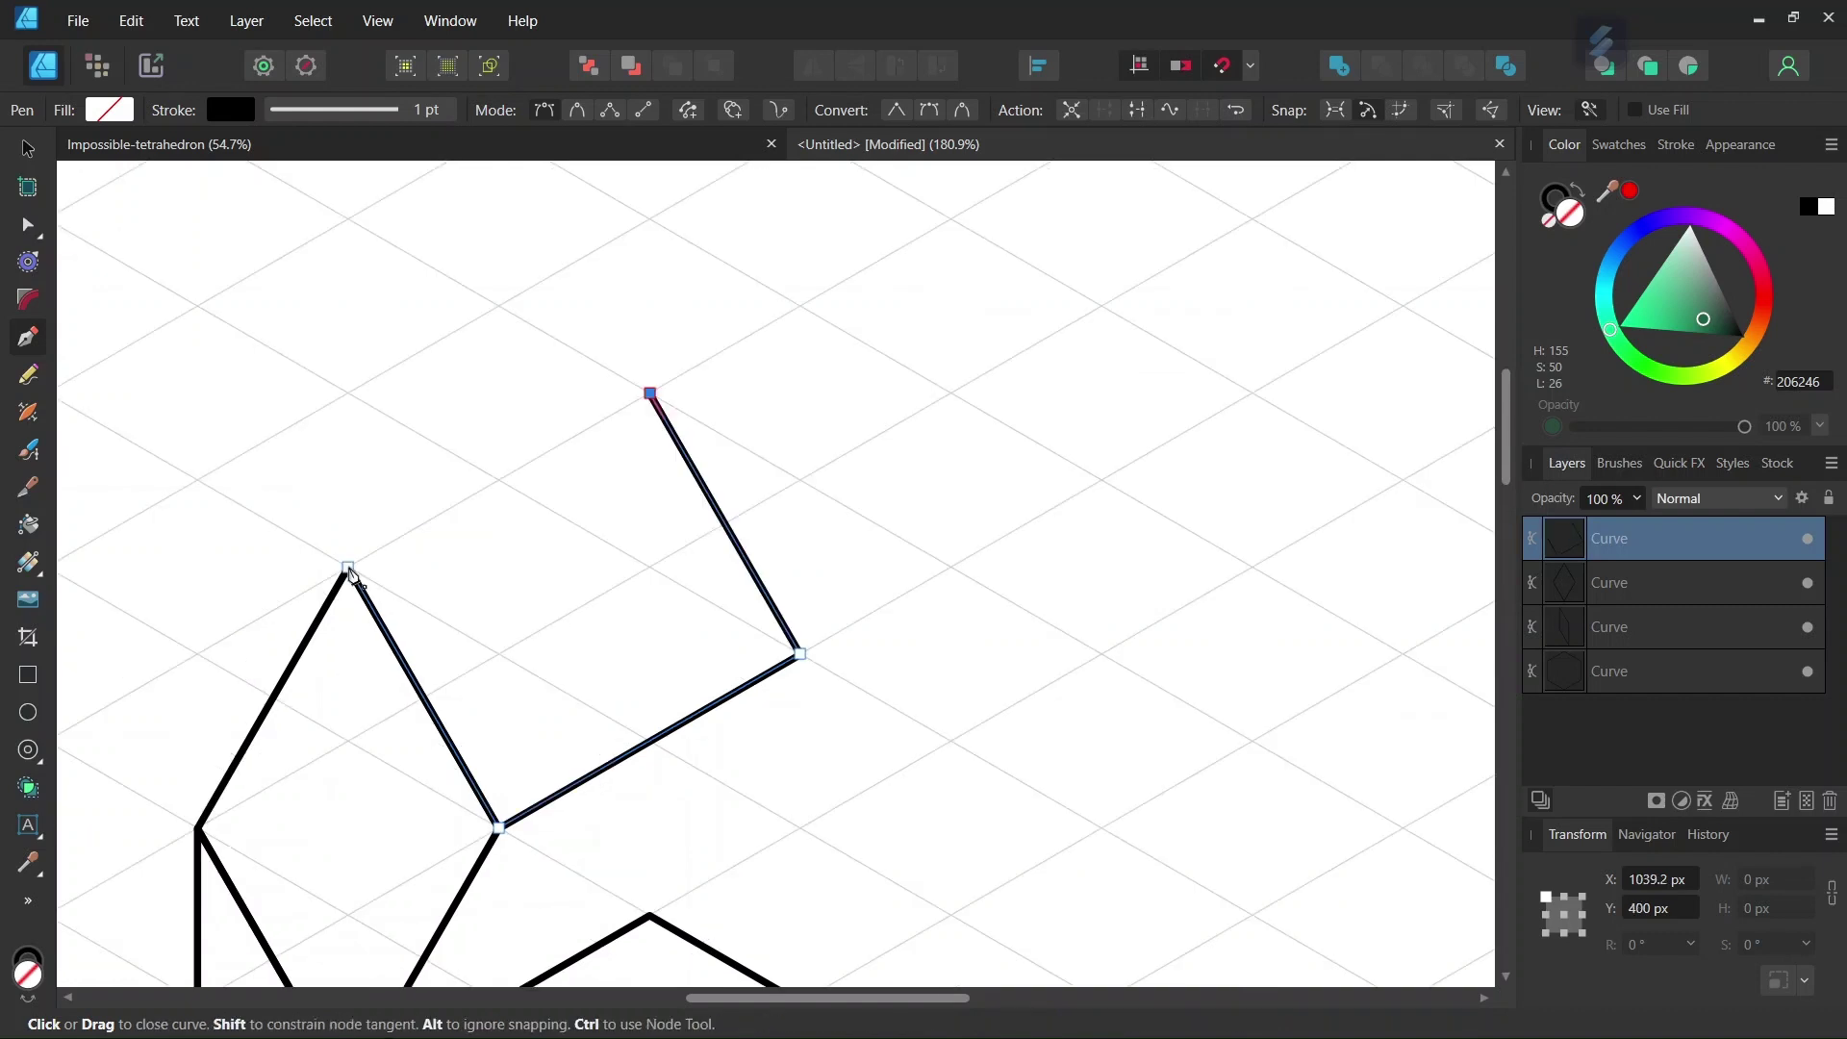
click(348, 570)
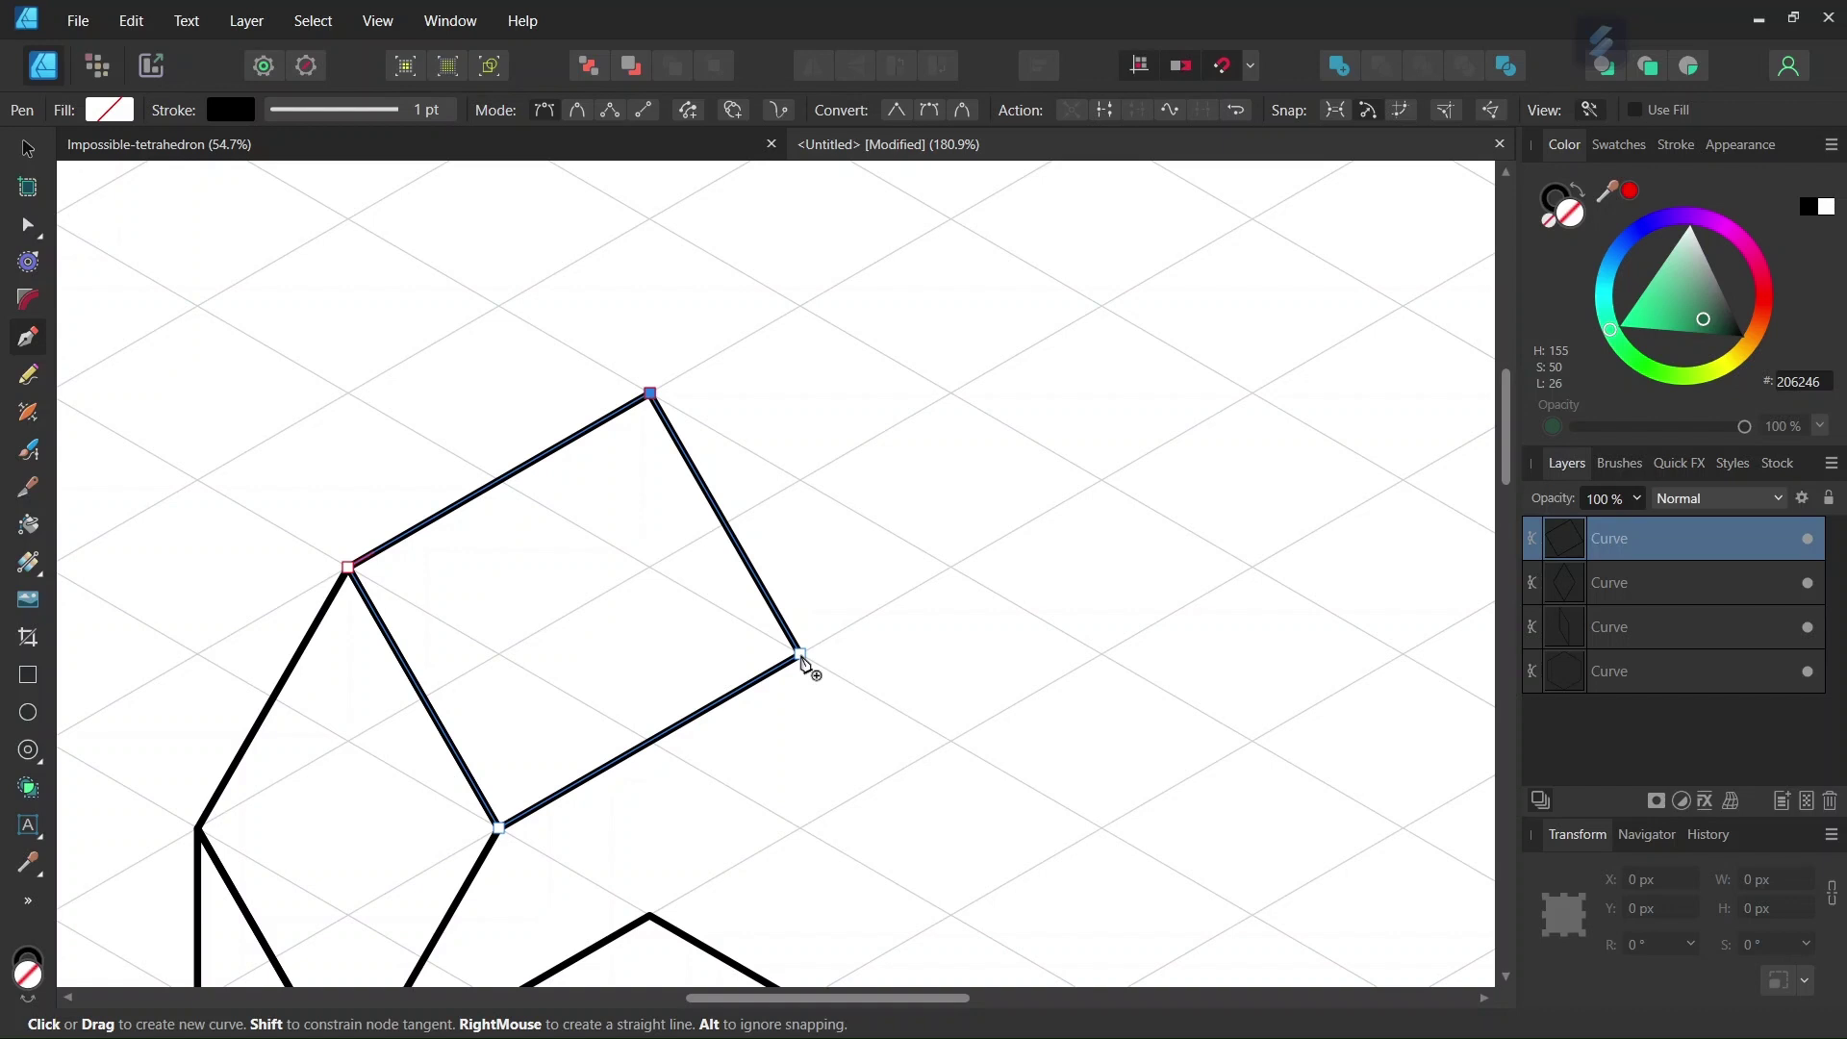
Draw a parallelogram with a horizontal bottom edge to the right, closing it at its start.
click(802, 657)
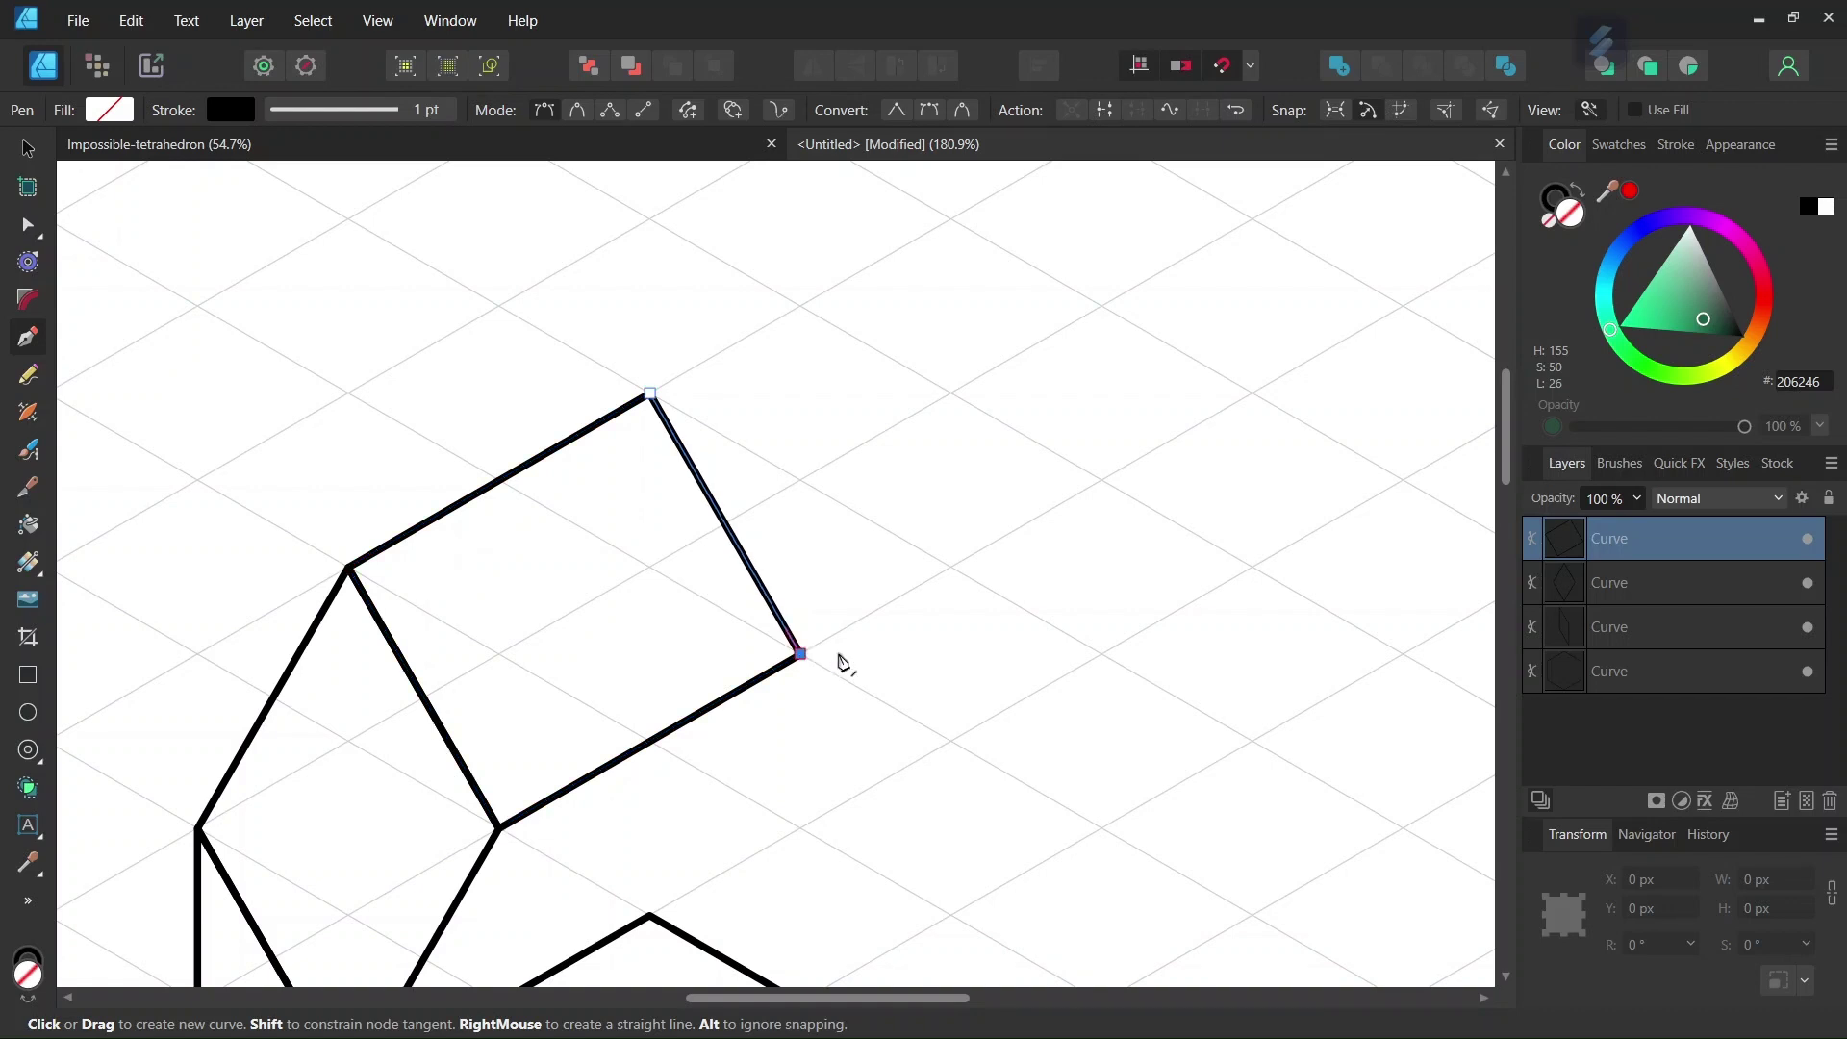
click(1103, 654)
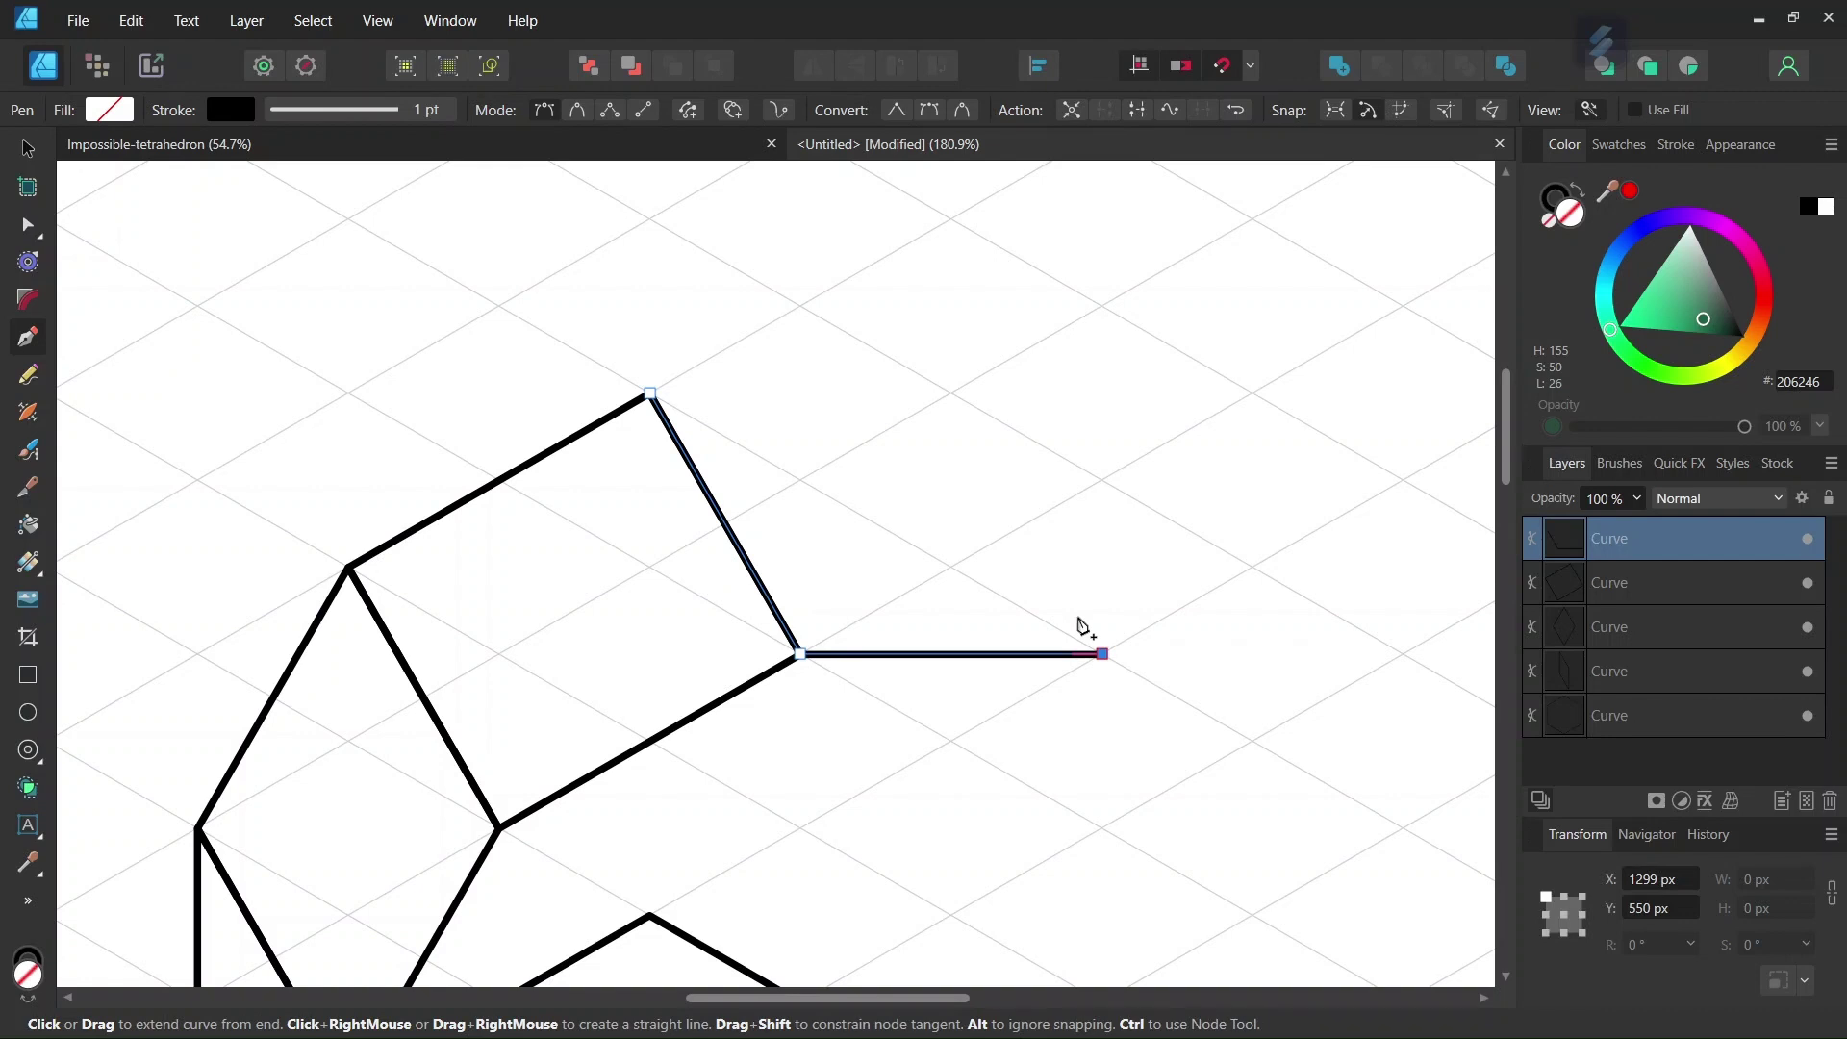
click(951, 393)
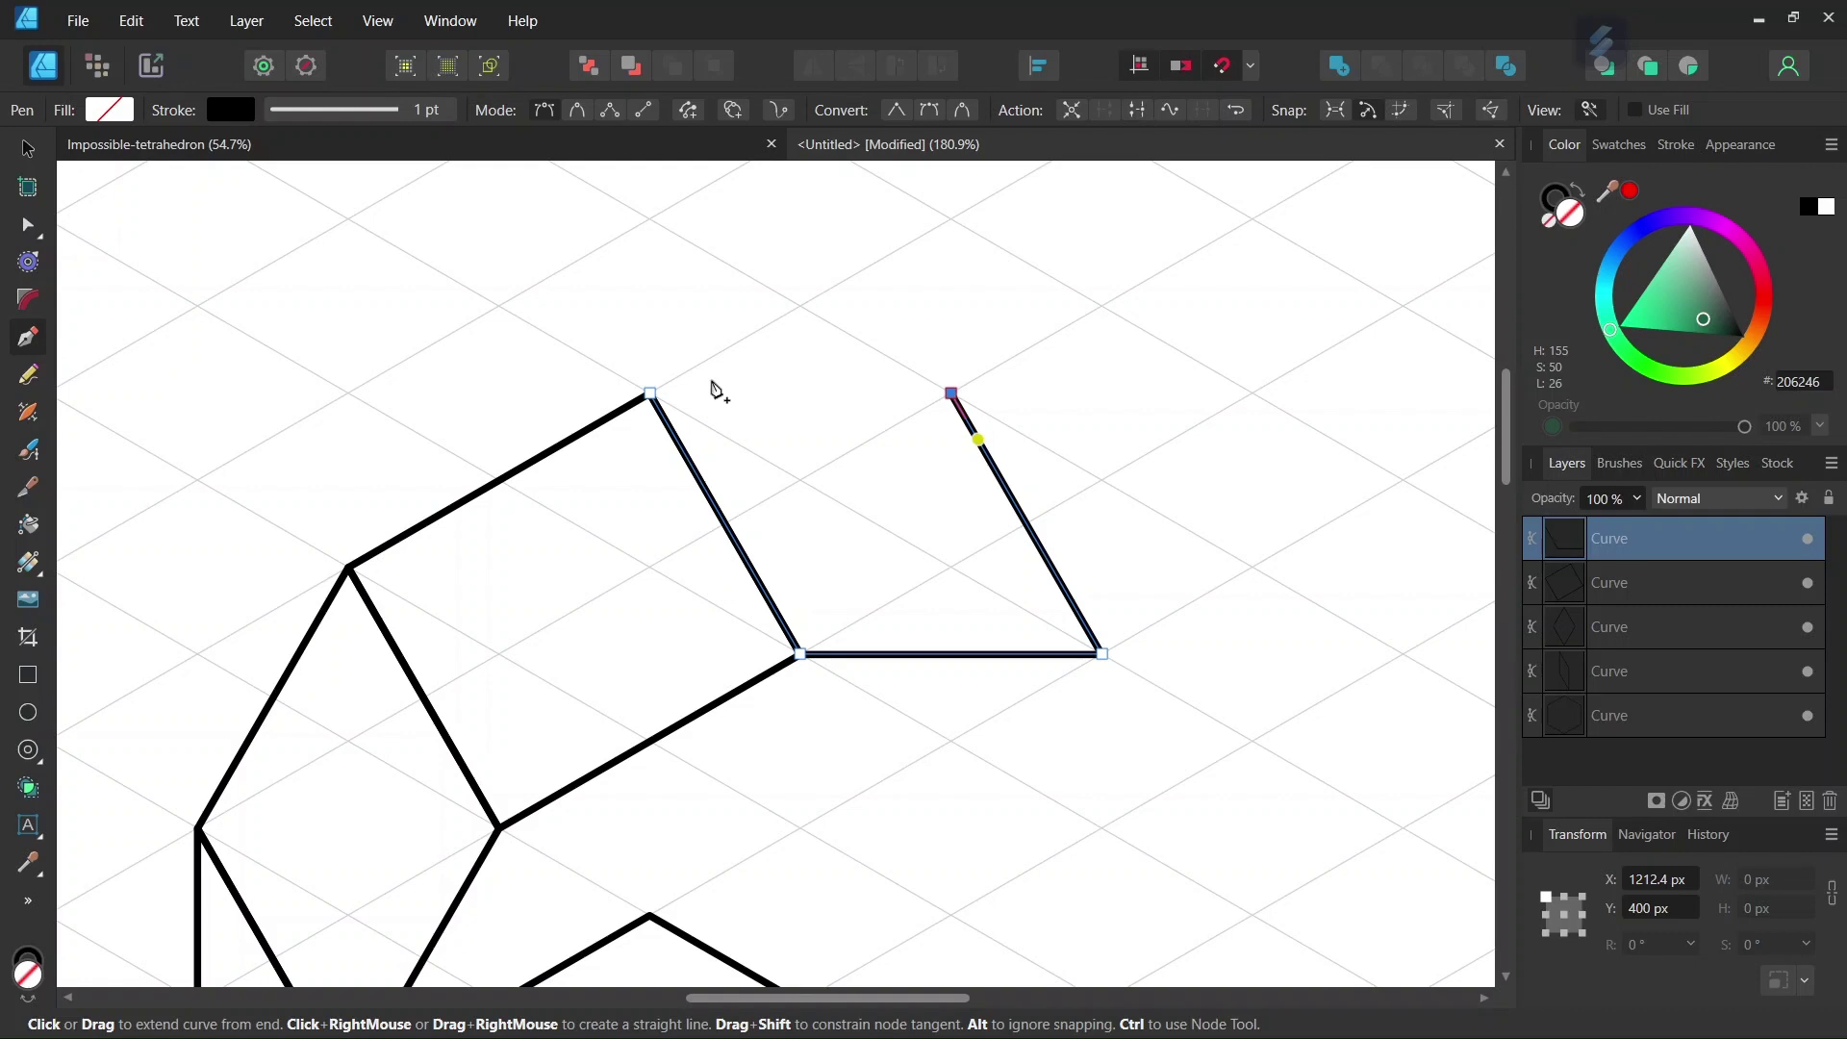
click(652, 394)
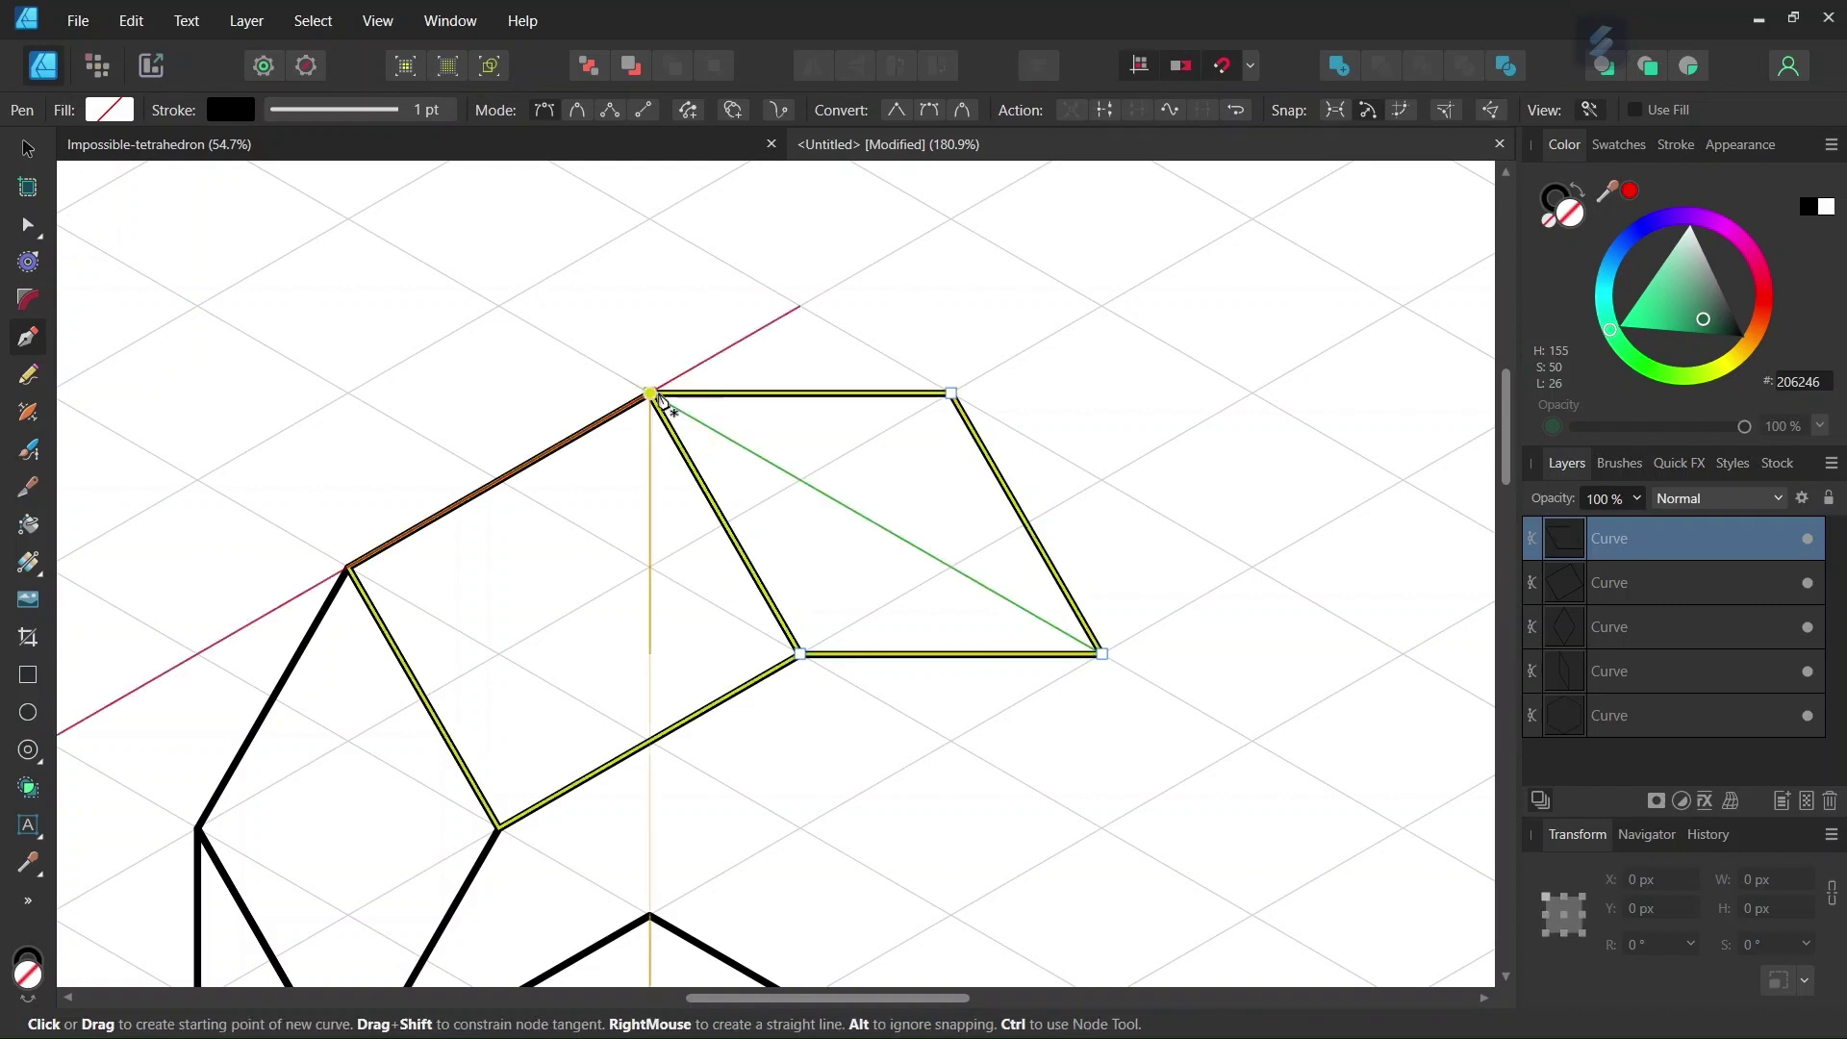
scroll(661, 404, right, 4)
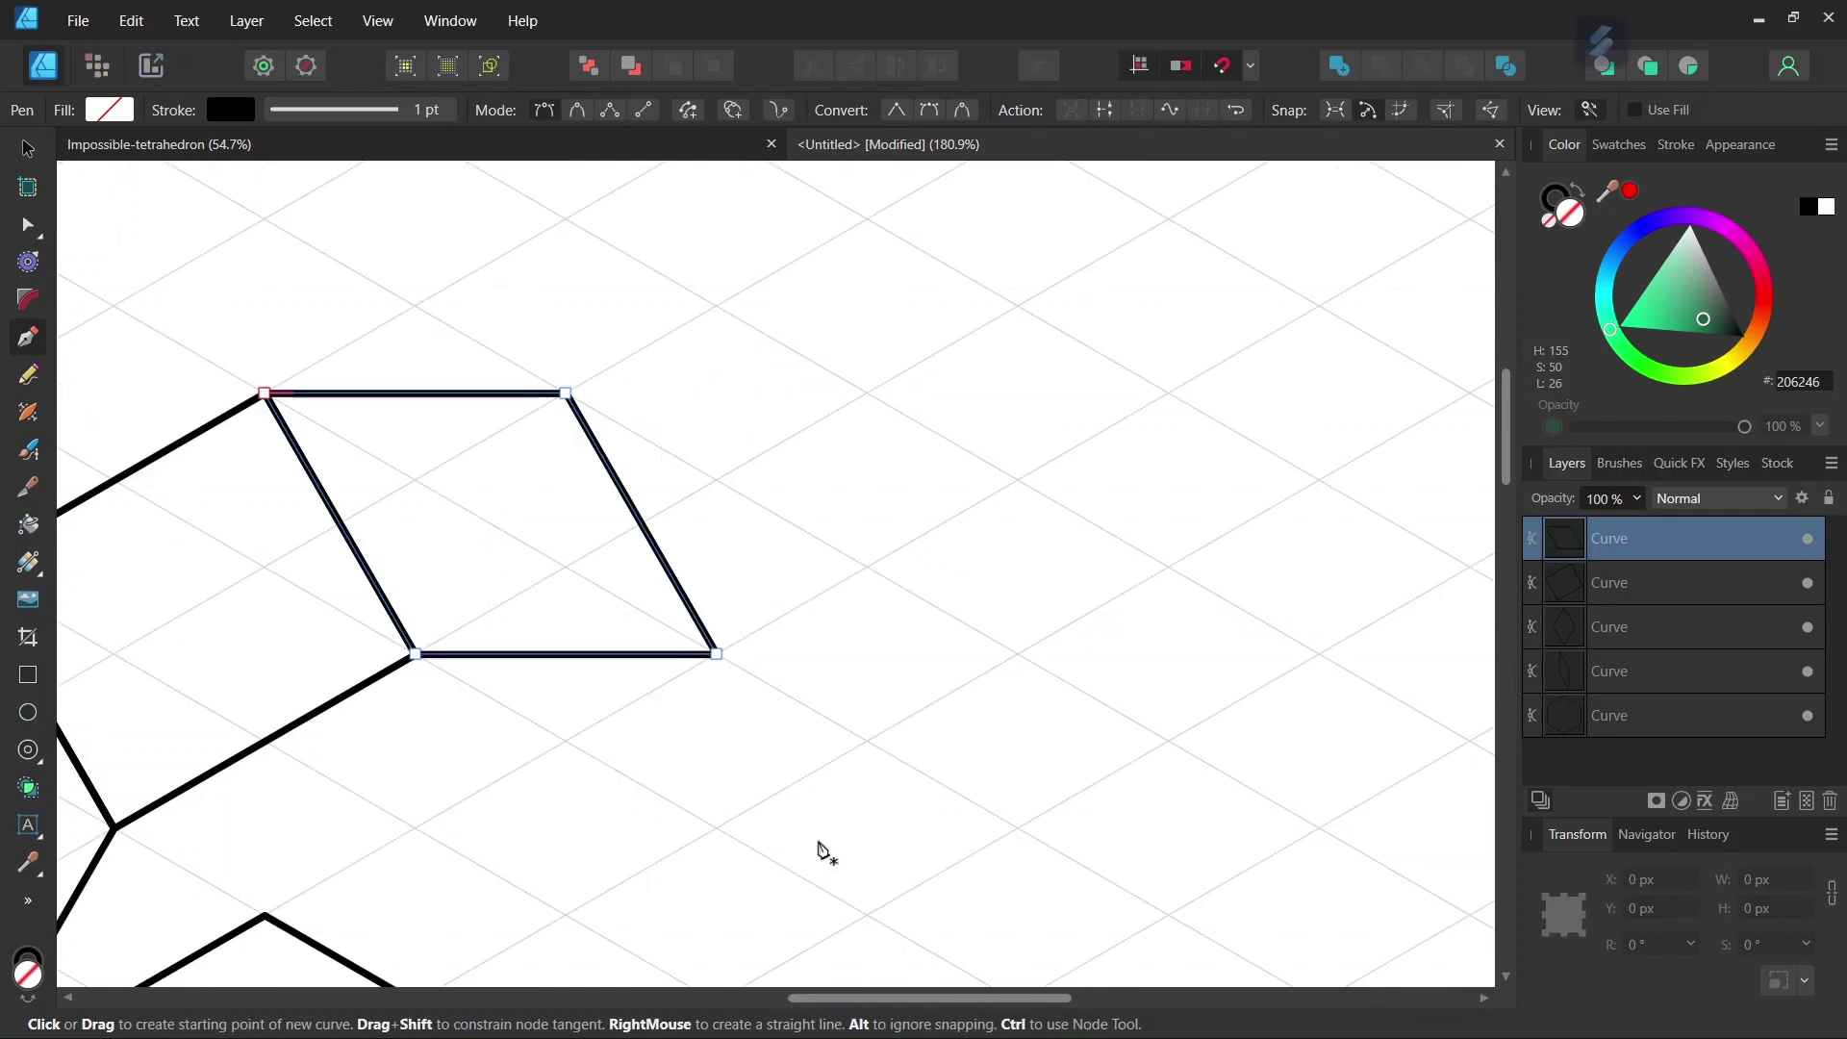
Draw a closed four-sided face extending down-right from the parallelogram's right edge, then finish the path.
click(566, 394)
click(716, 654)
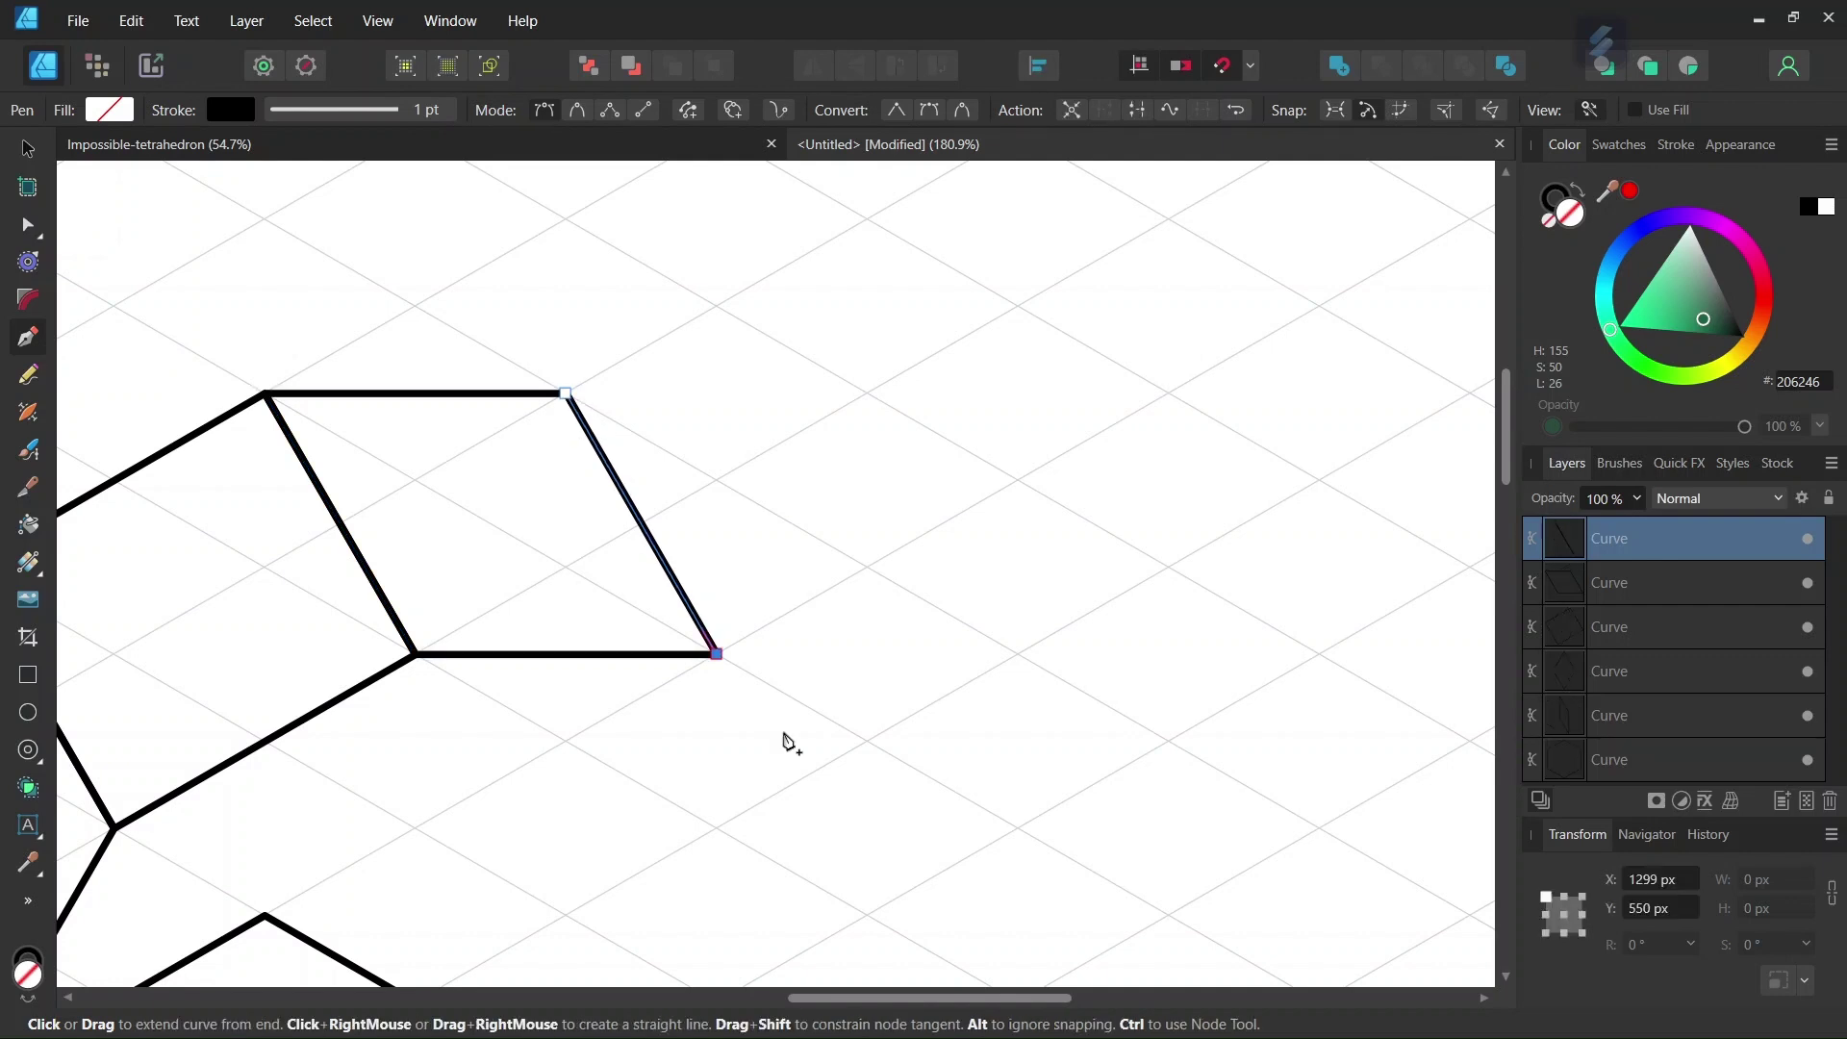
click(1017, 827)
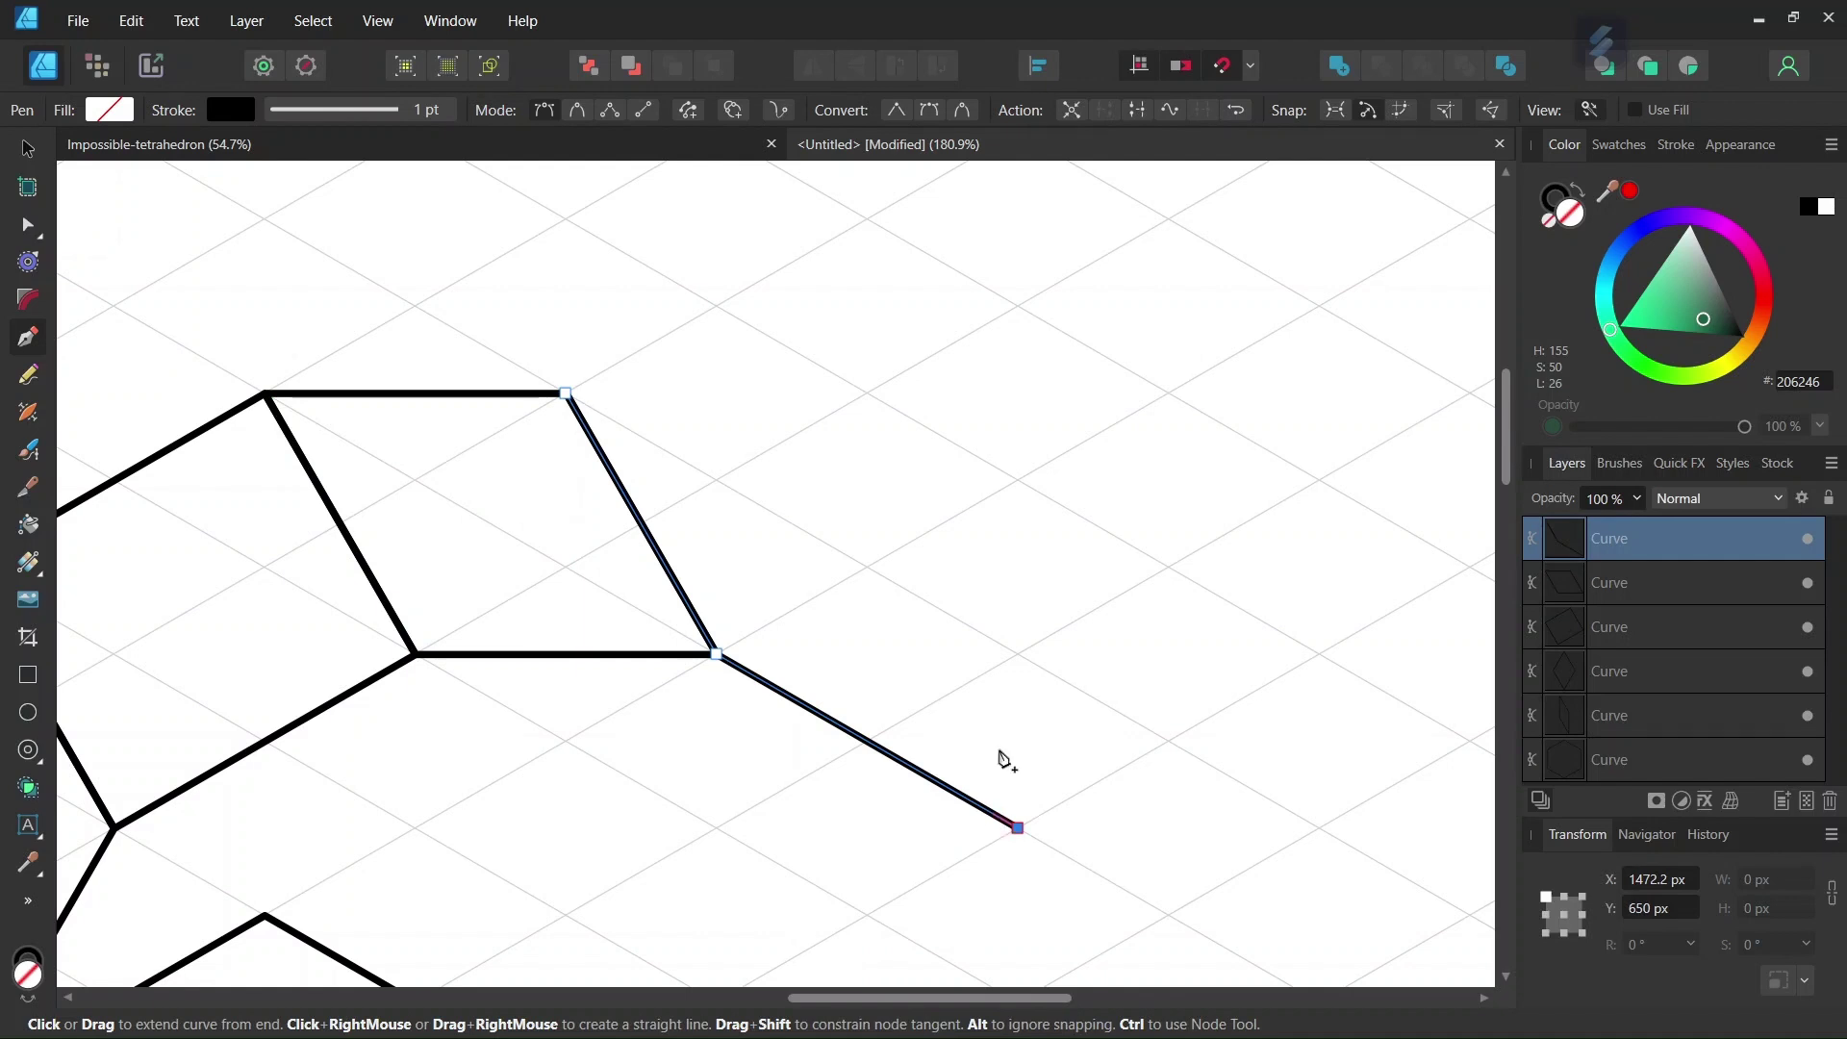
click(868, 567)
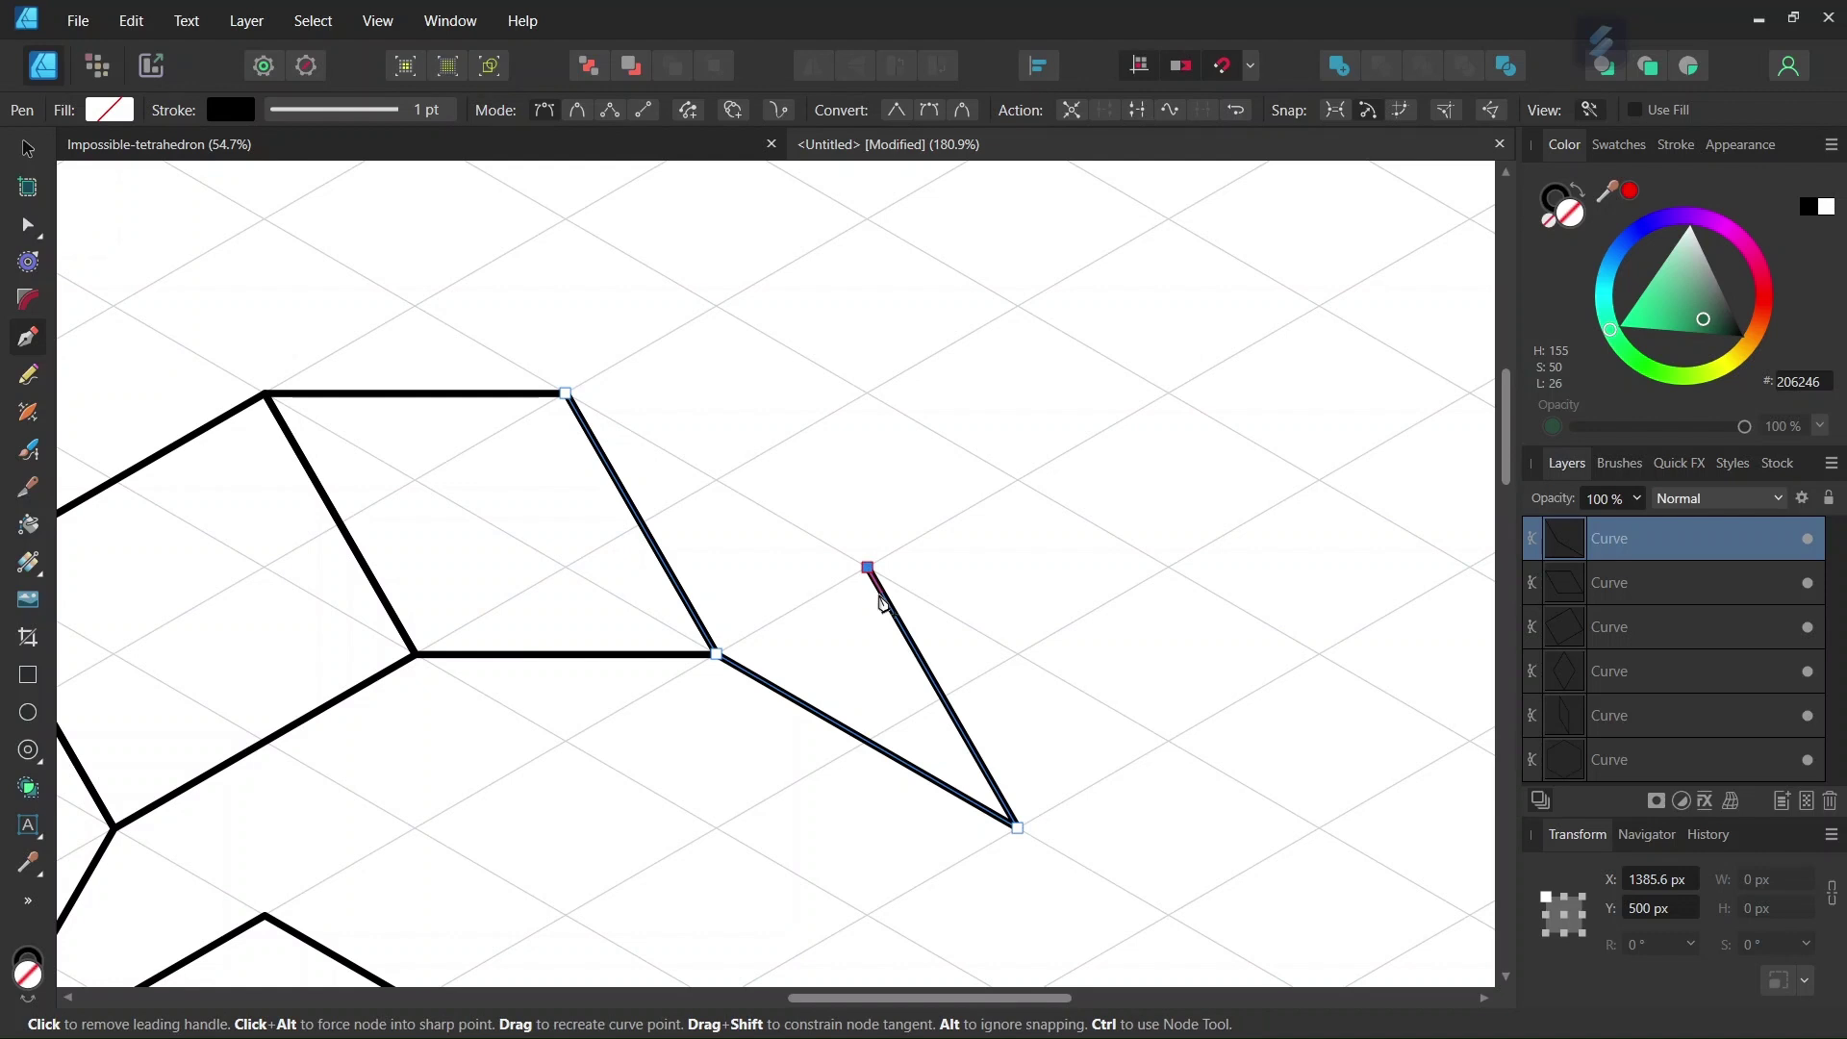
click(567, 395)
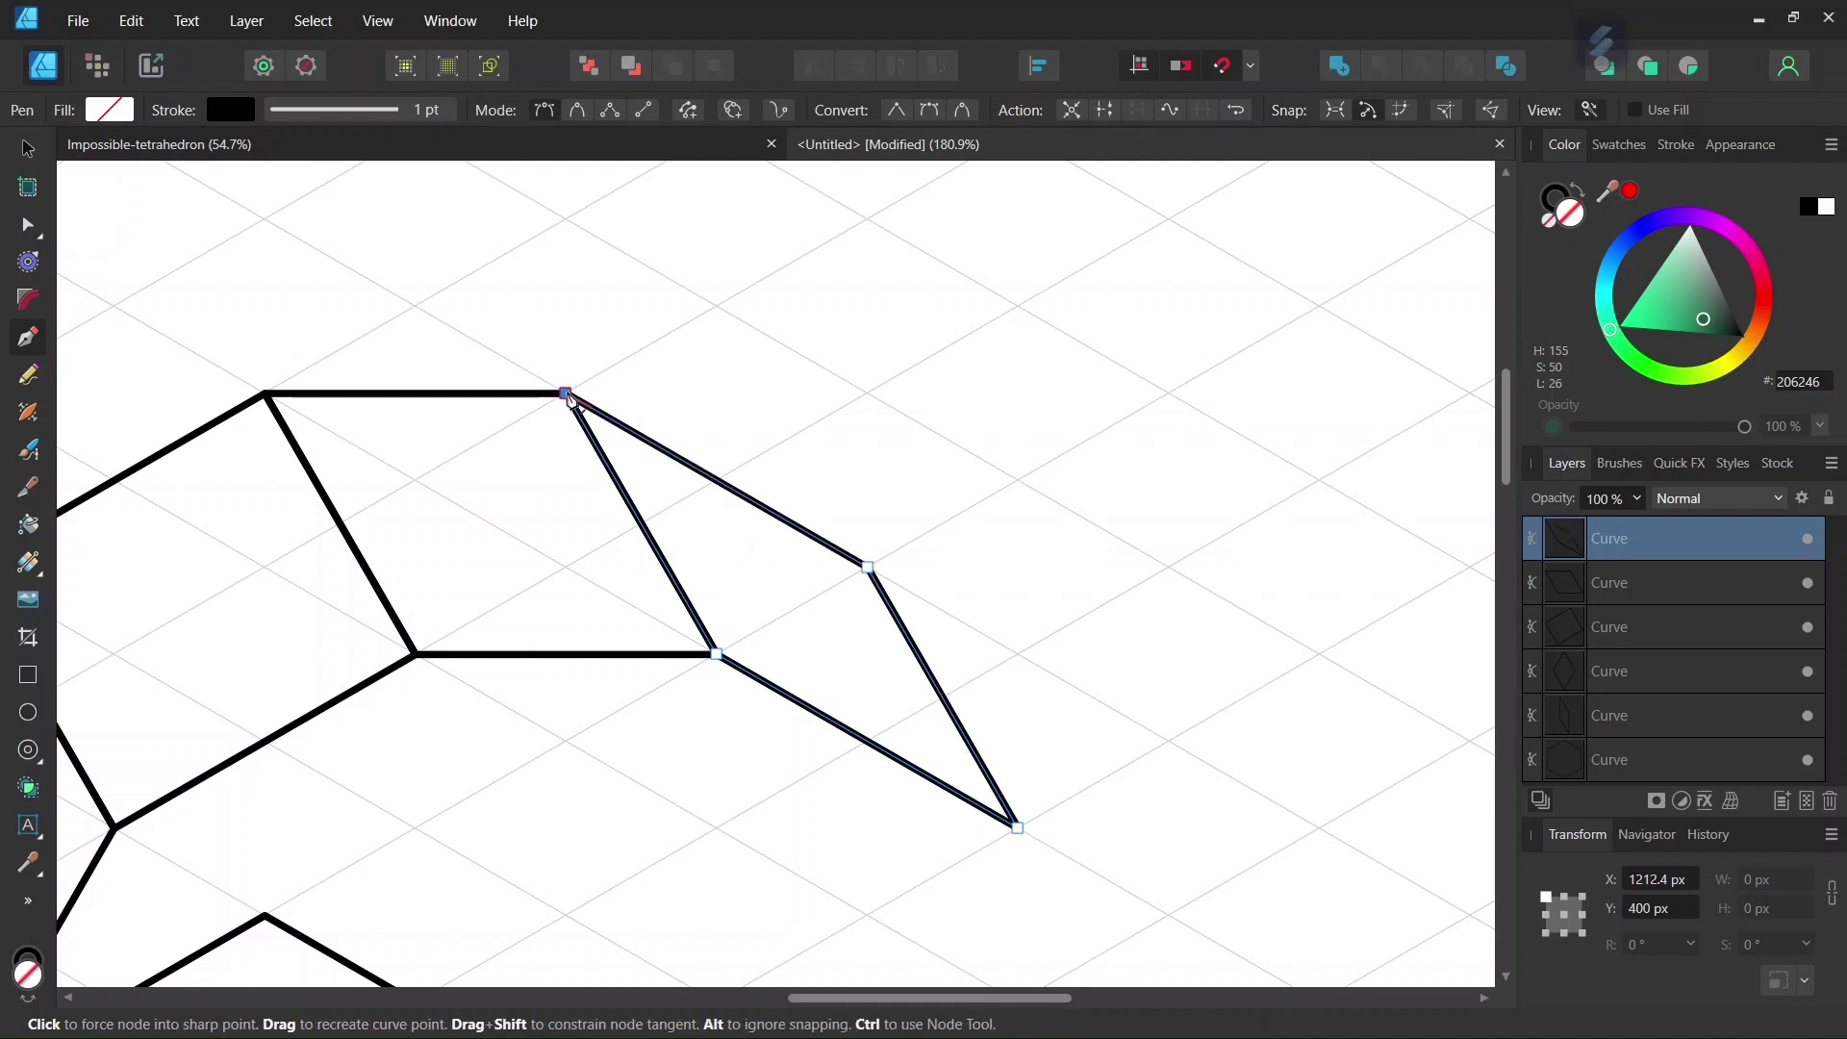
key(Escape)
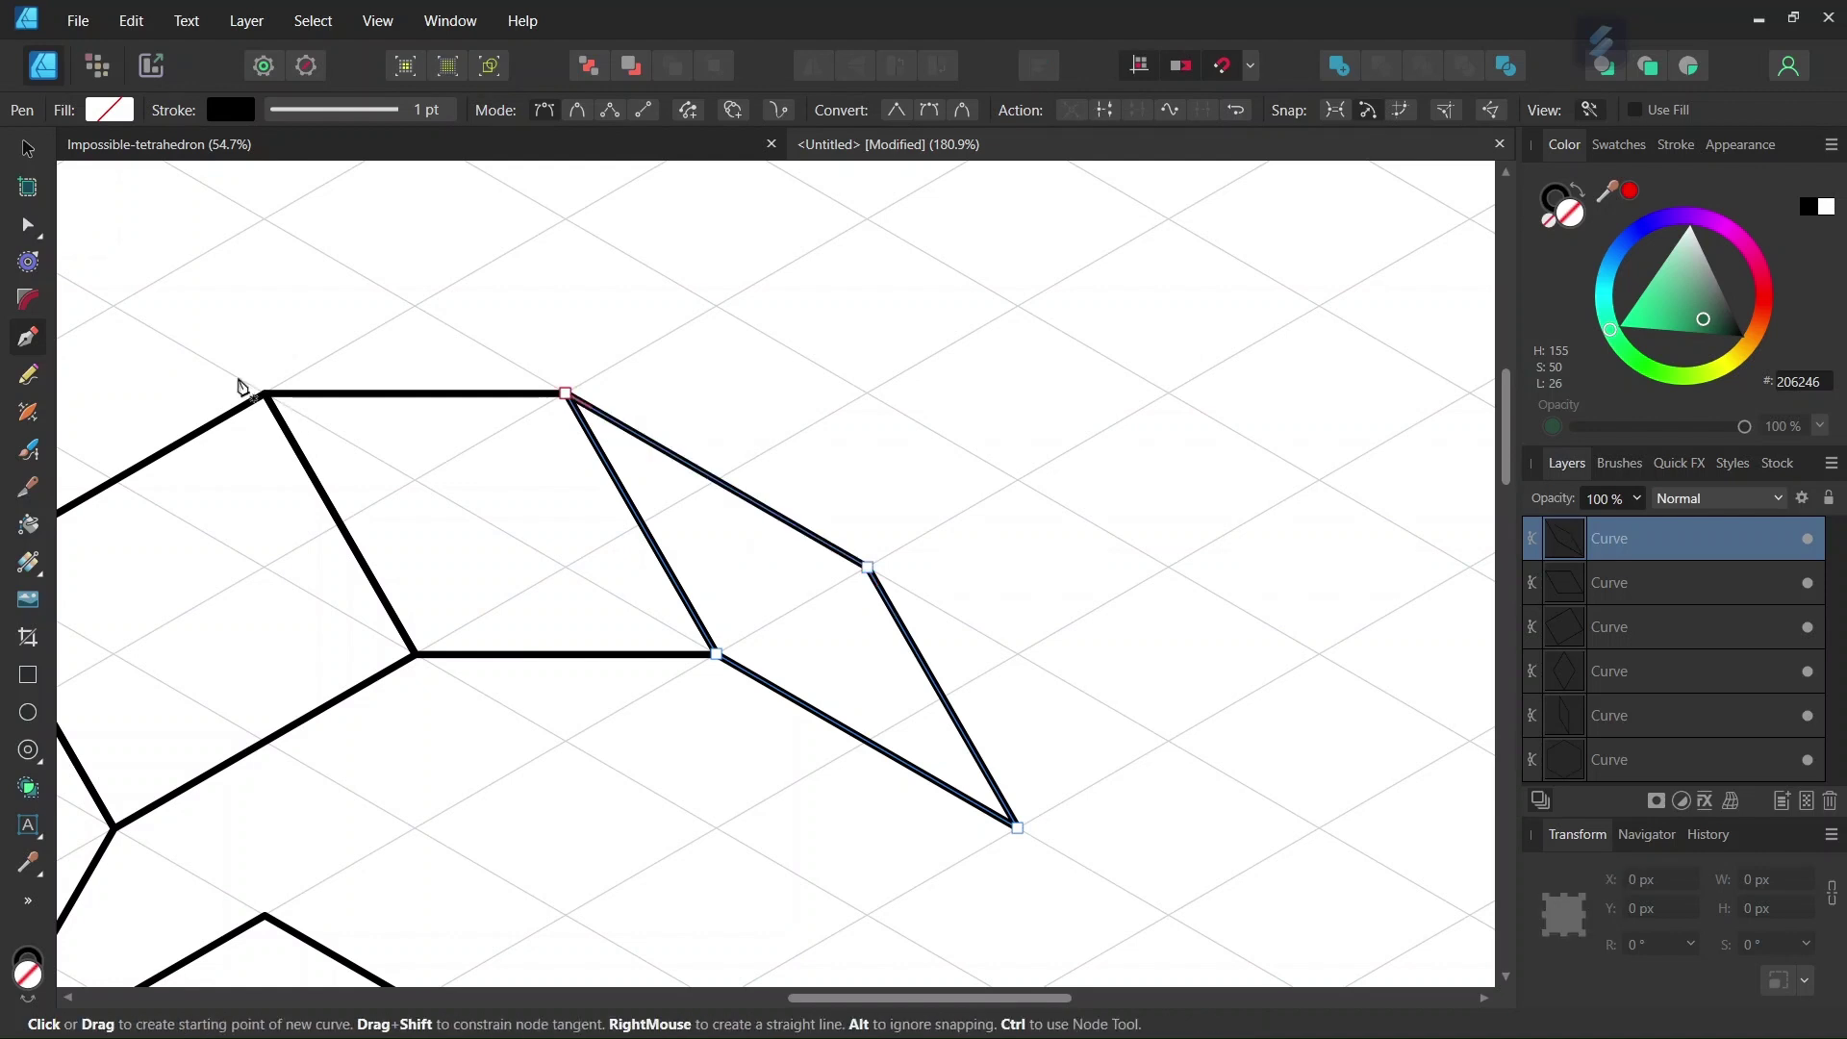
key(v)
scroll(597, 907, left, 5)
Clear the selection, then restore the most recent curve as the starting selection.
scroll(577, 808, down, 2)
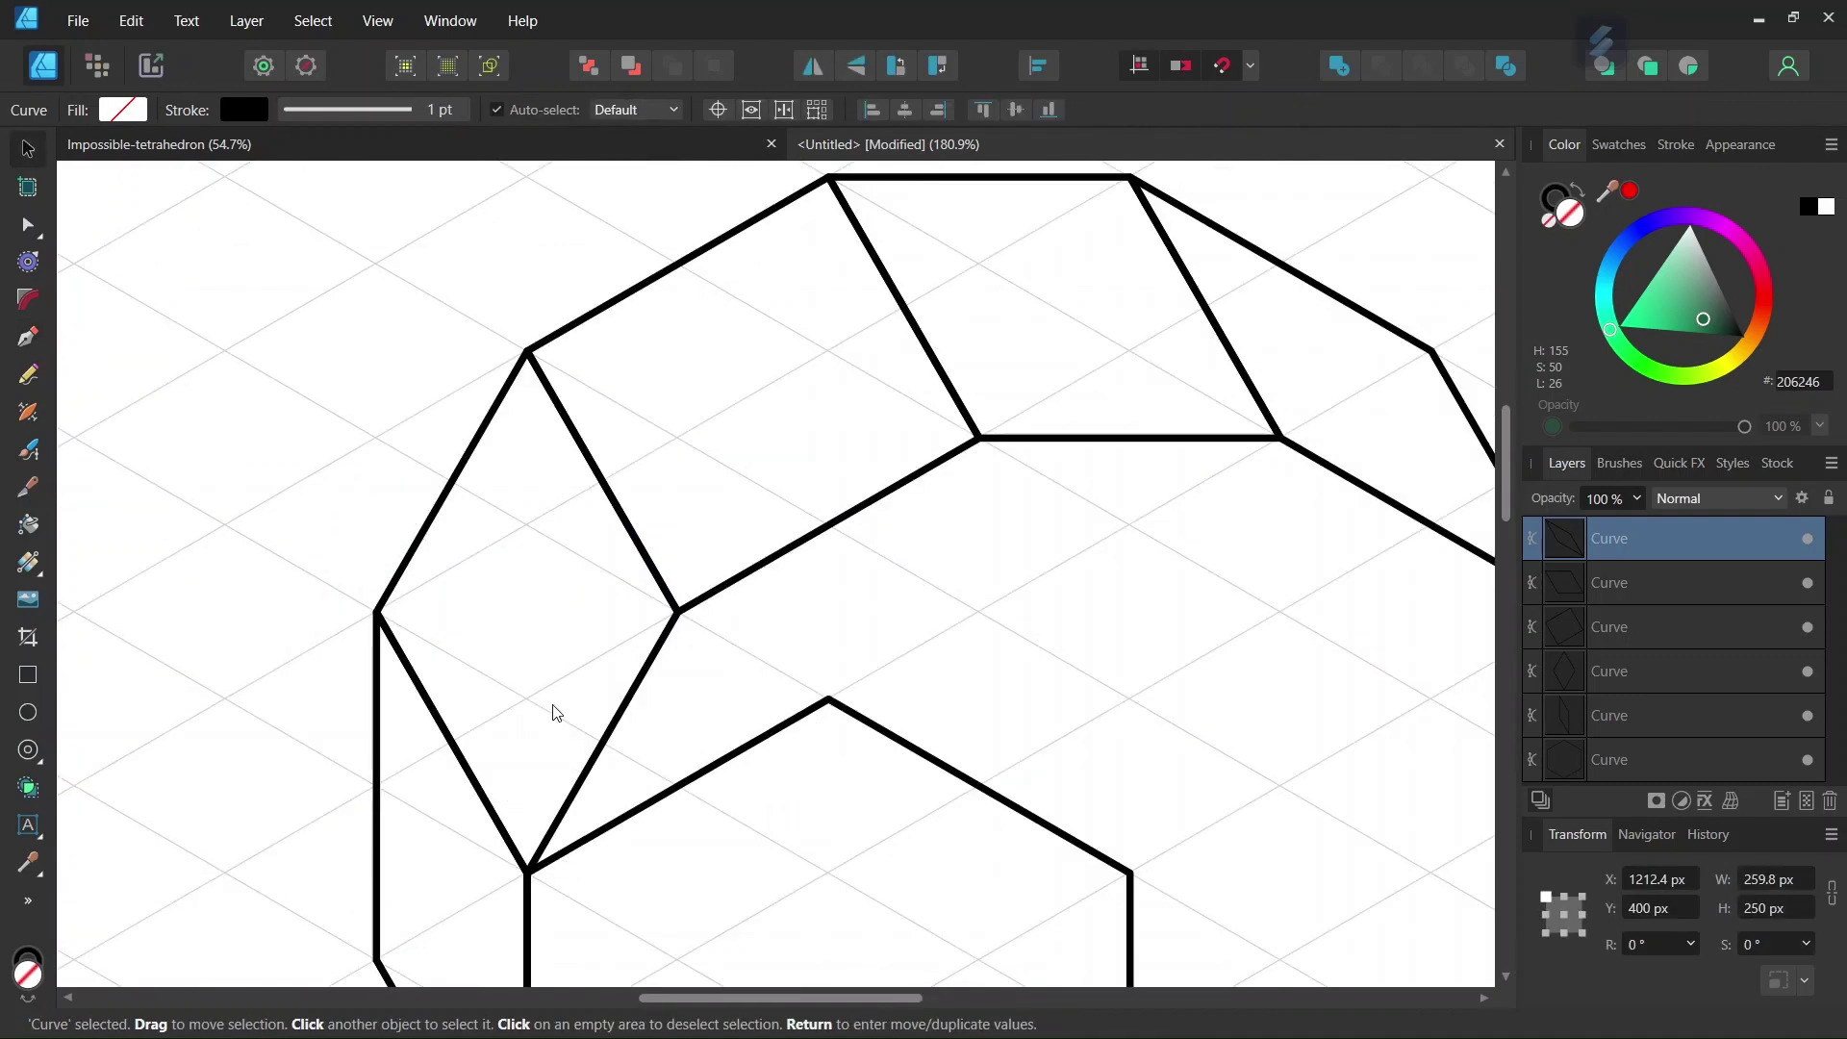
scroll(556, 712, down, 5)
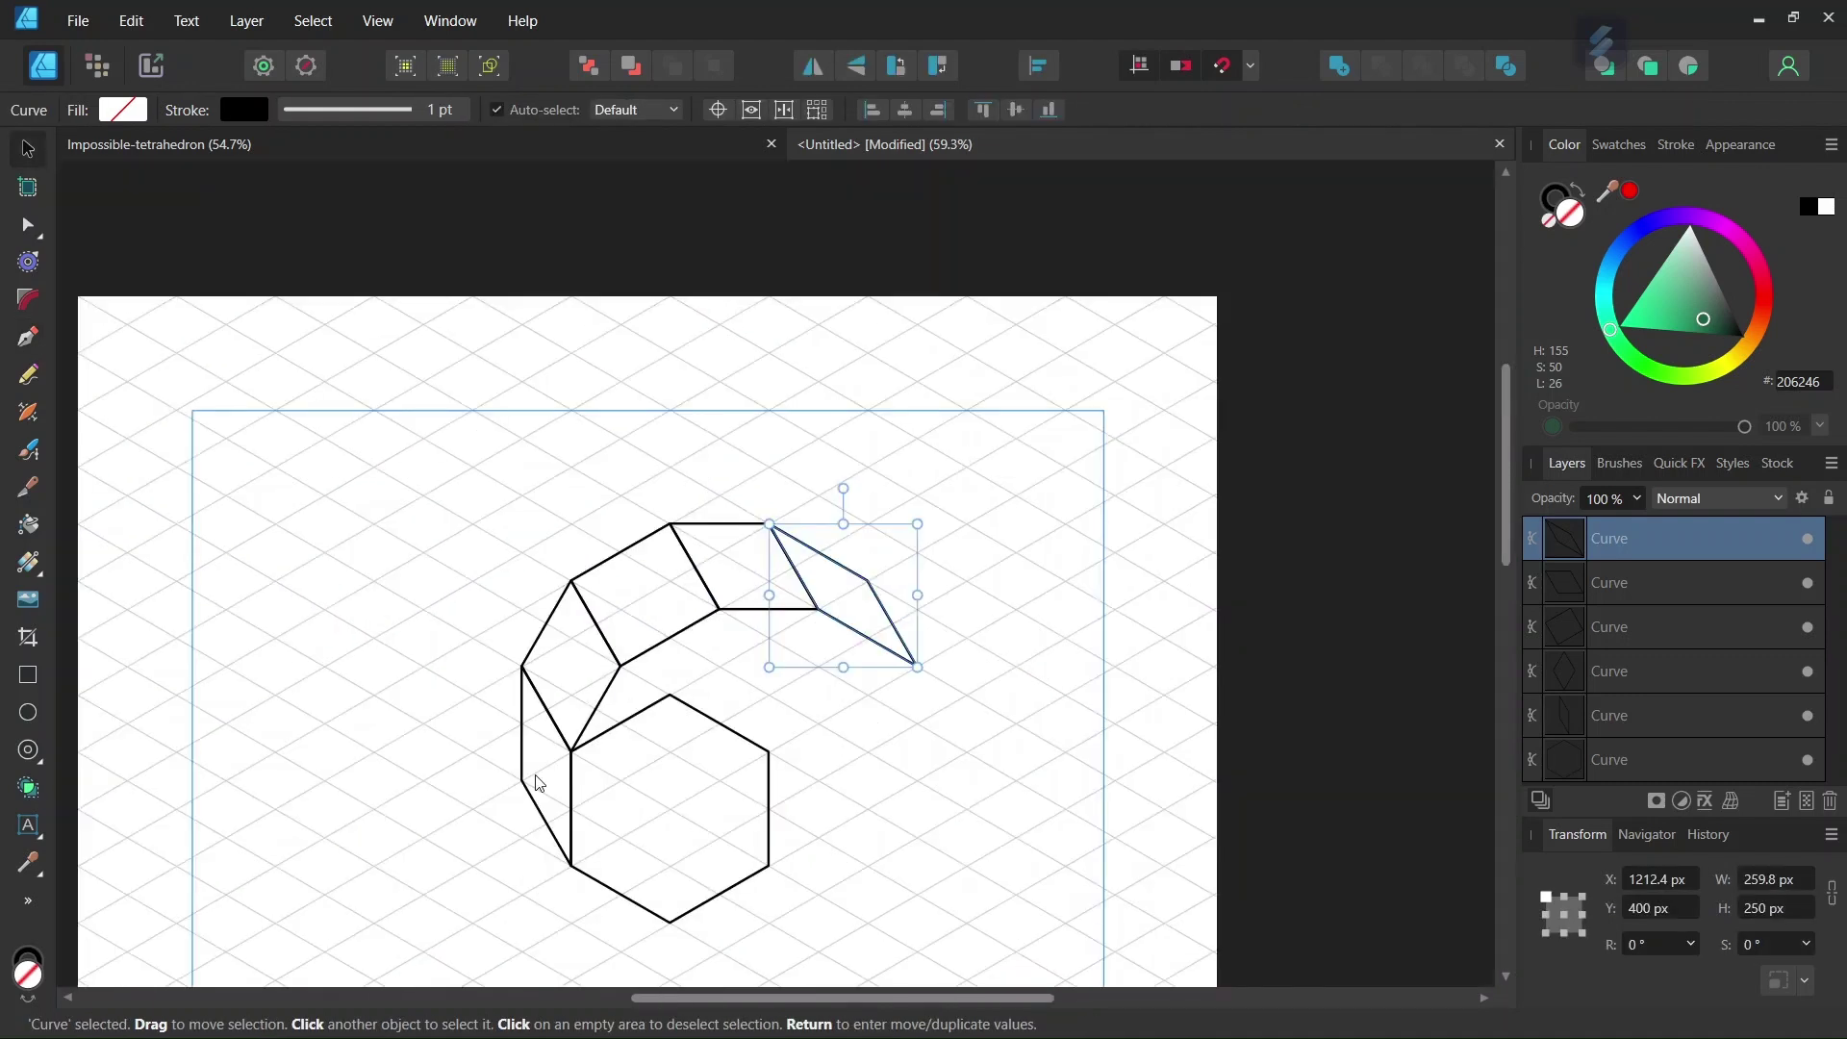
click(872, 805)
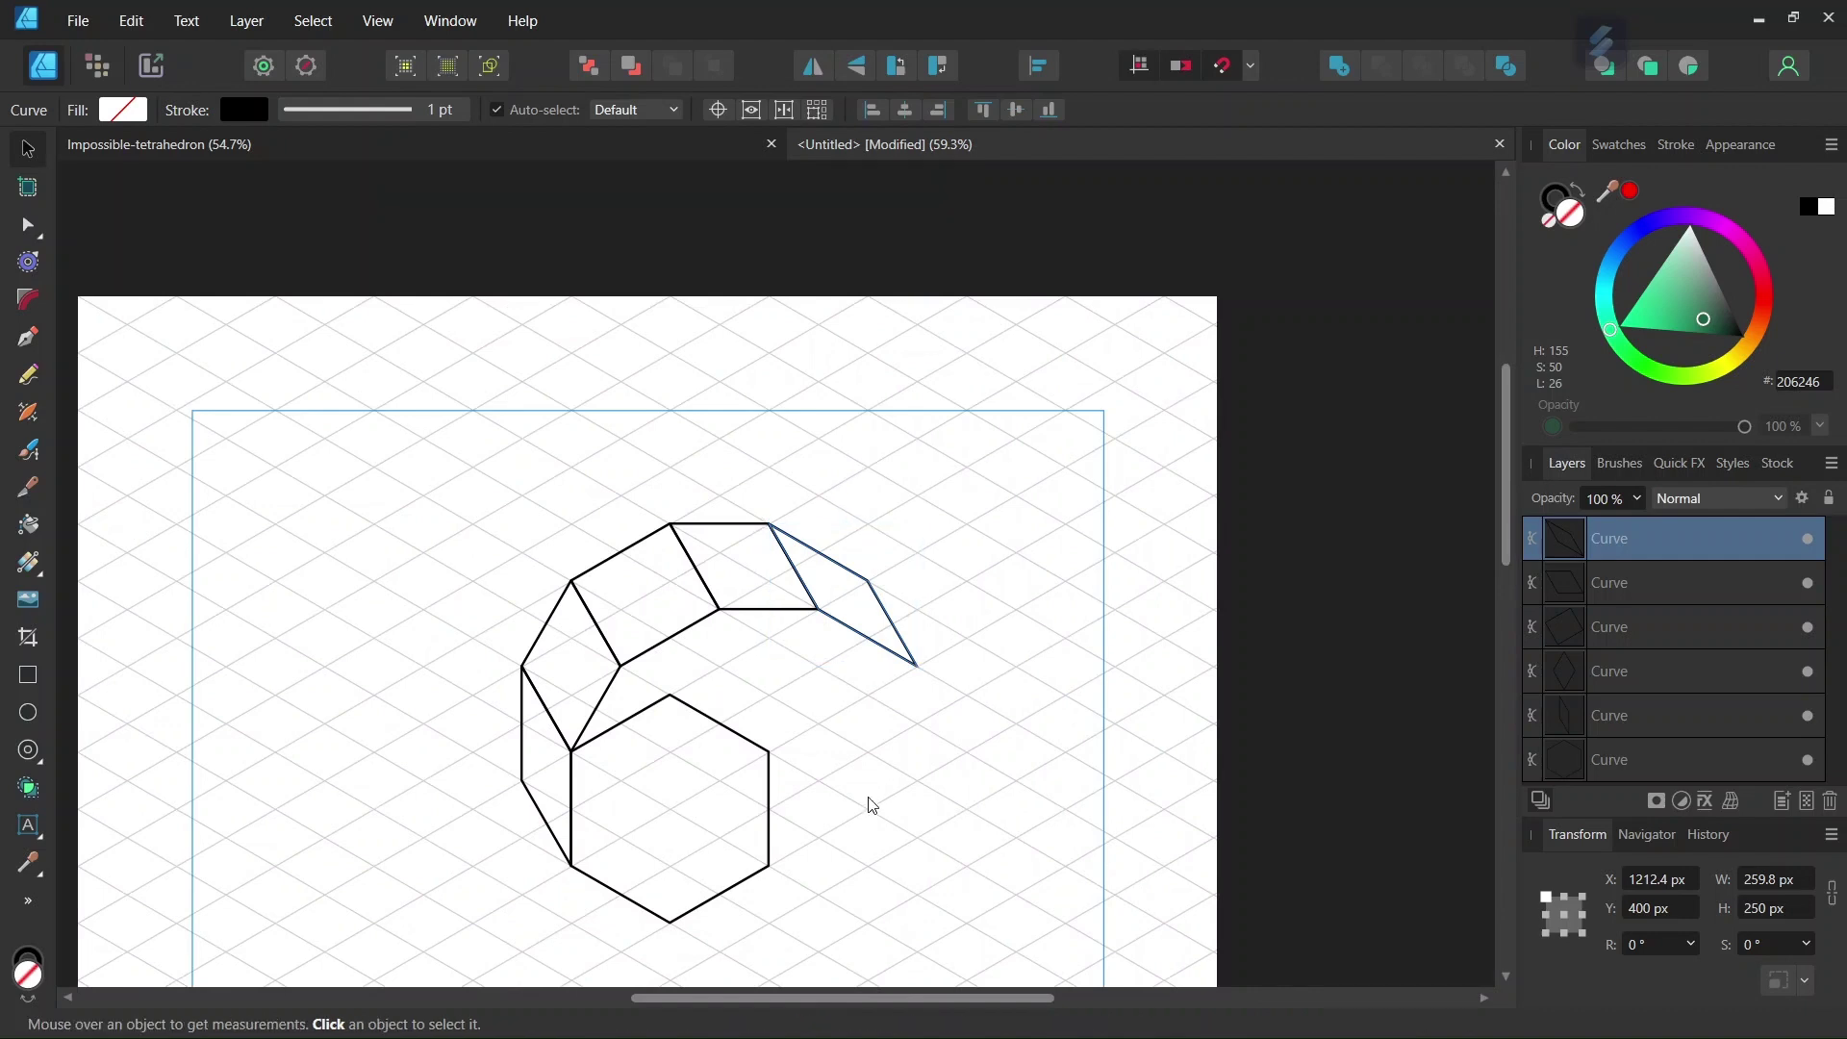
key(ctrl+z)
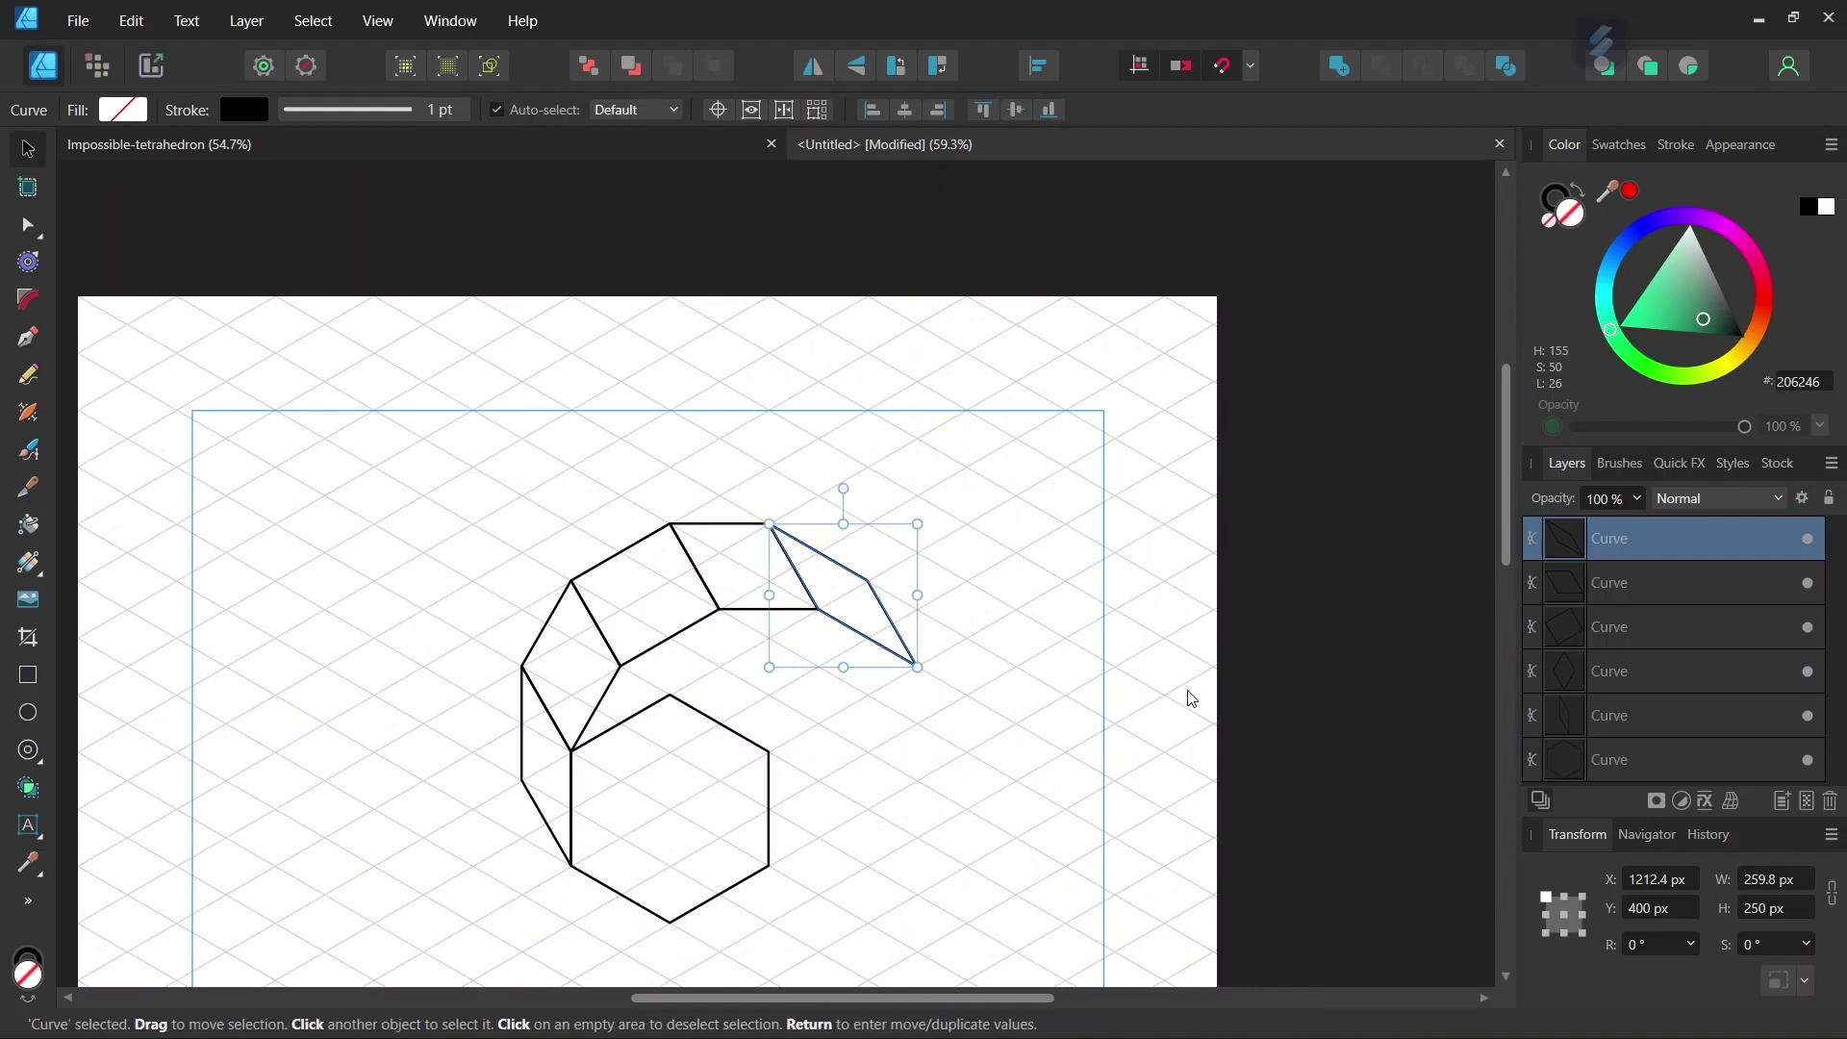
Group the five segment curves with Ctrl+G and drag the transform origin to the hexagon's centre.
shift+click(1636, 727)
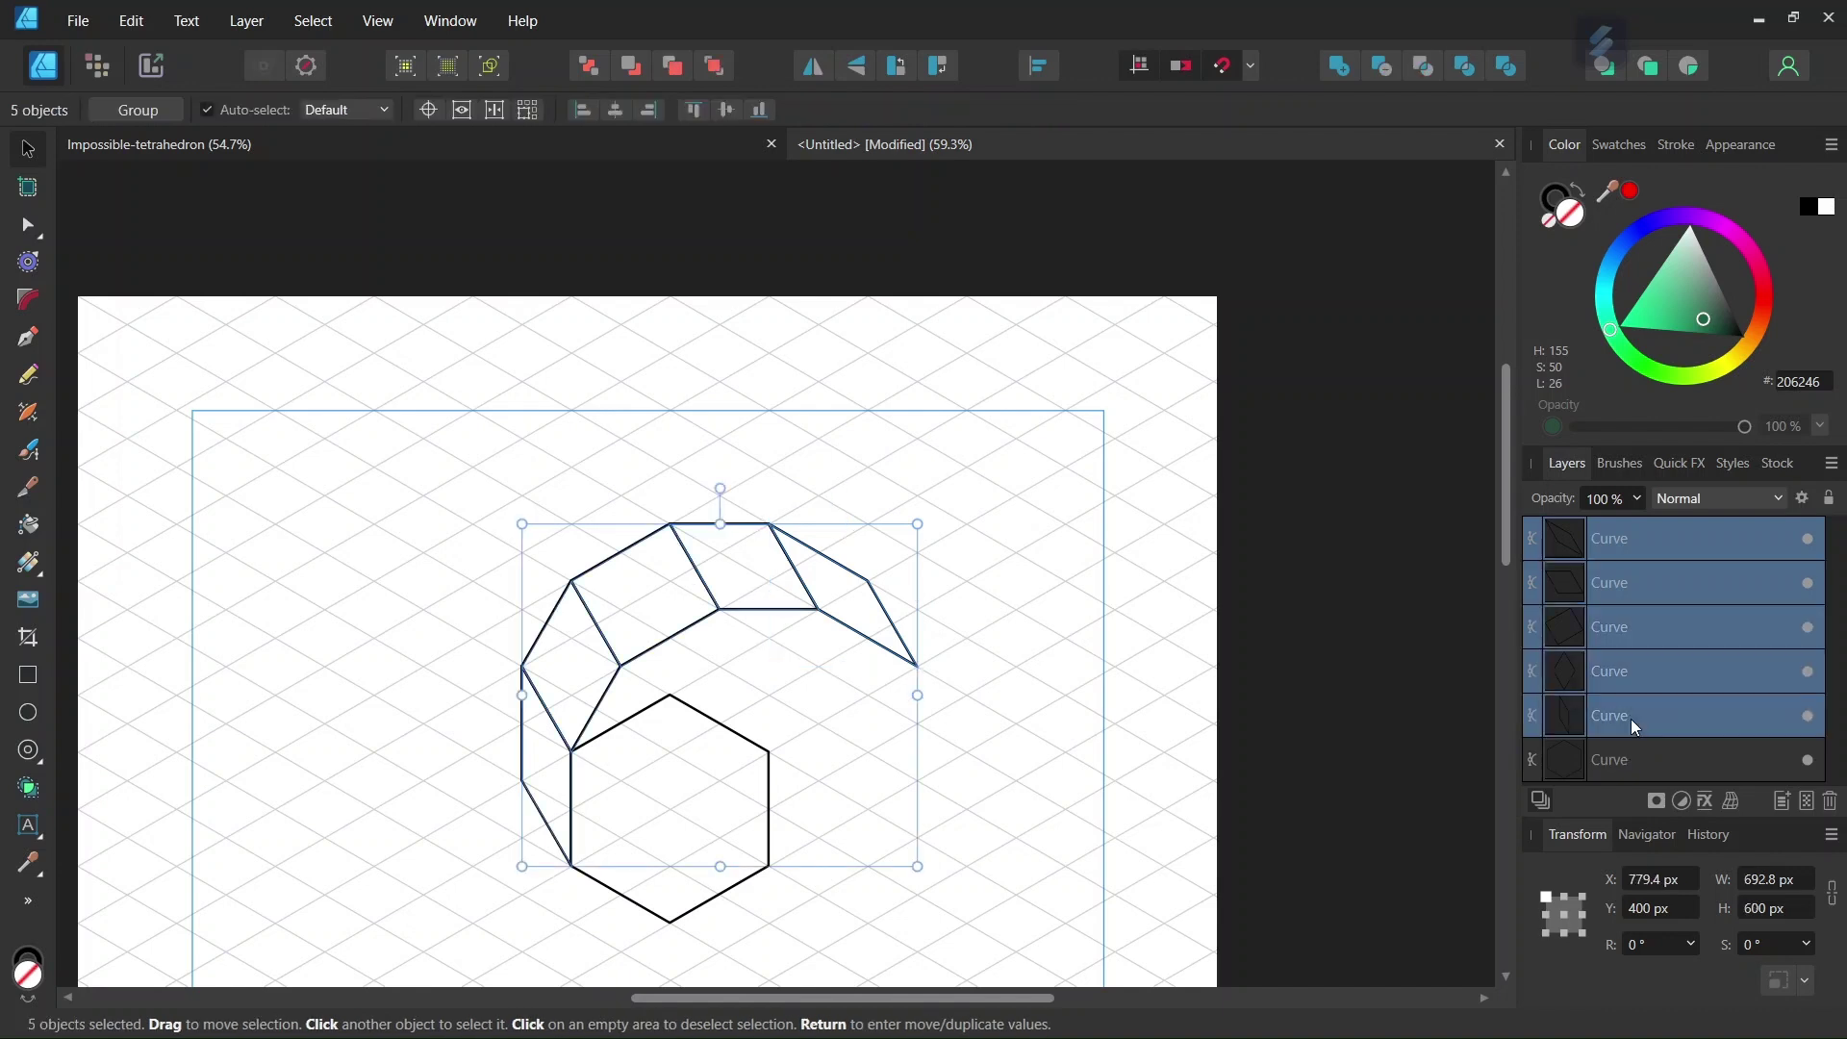
key(ctrl+g)
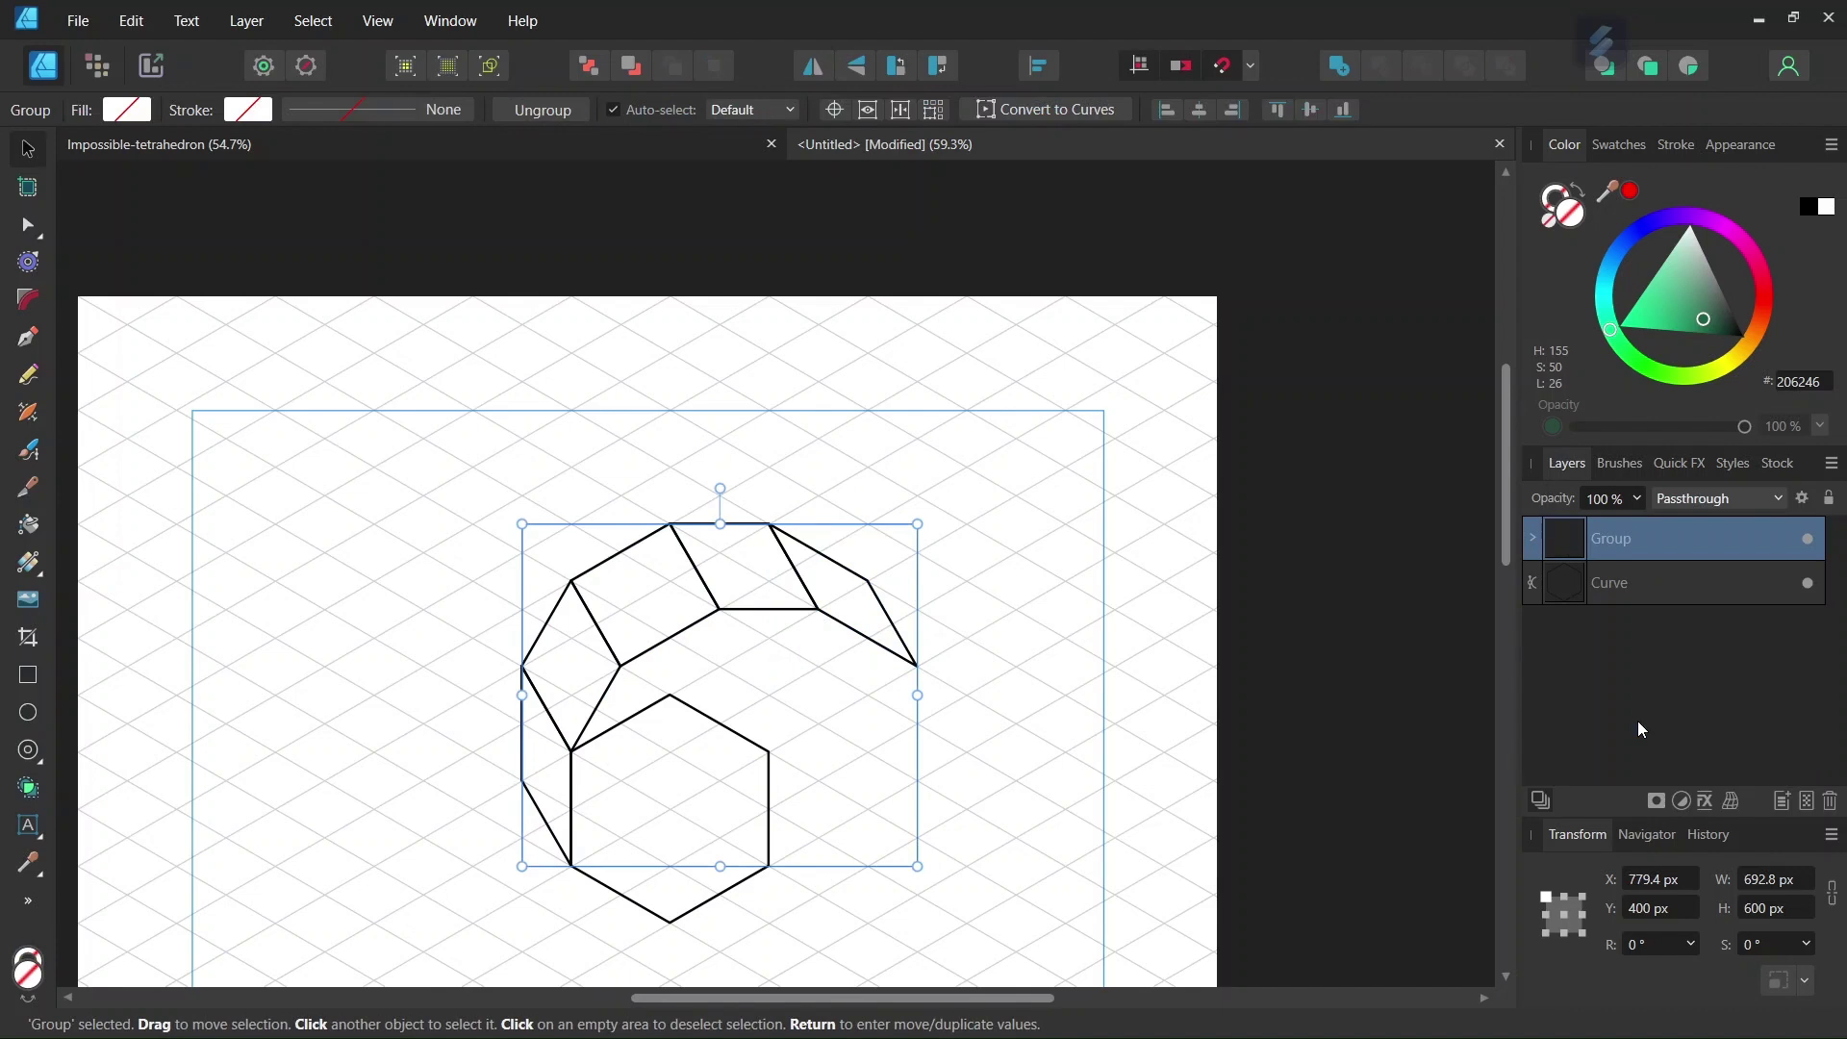
click(833, 112)
scroll(461, 746, down, 5)
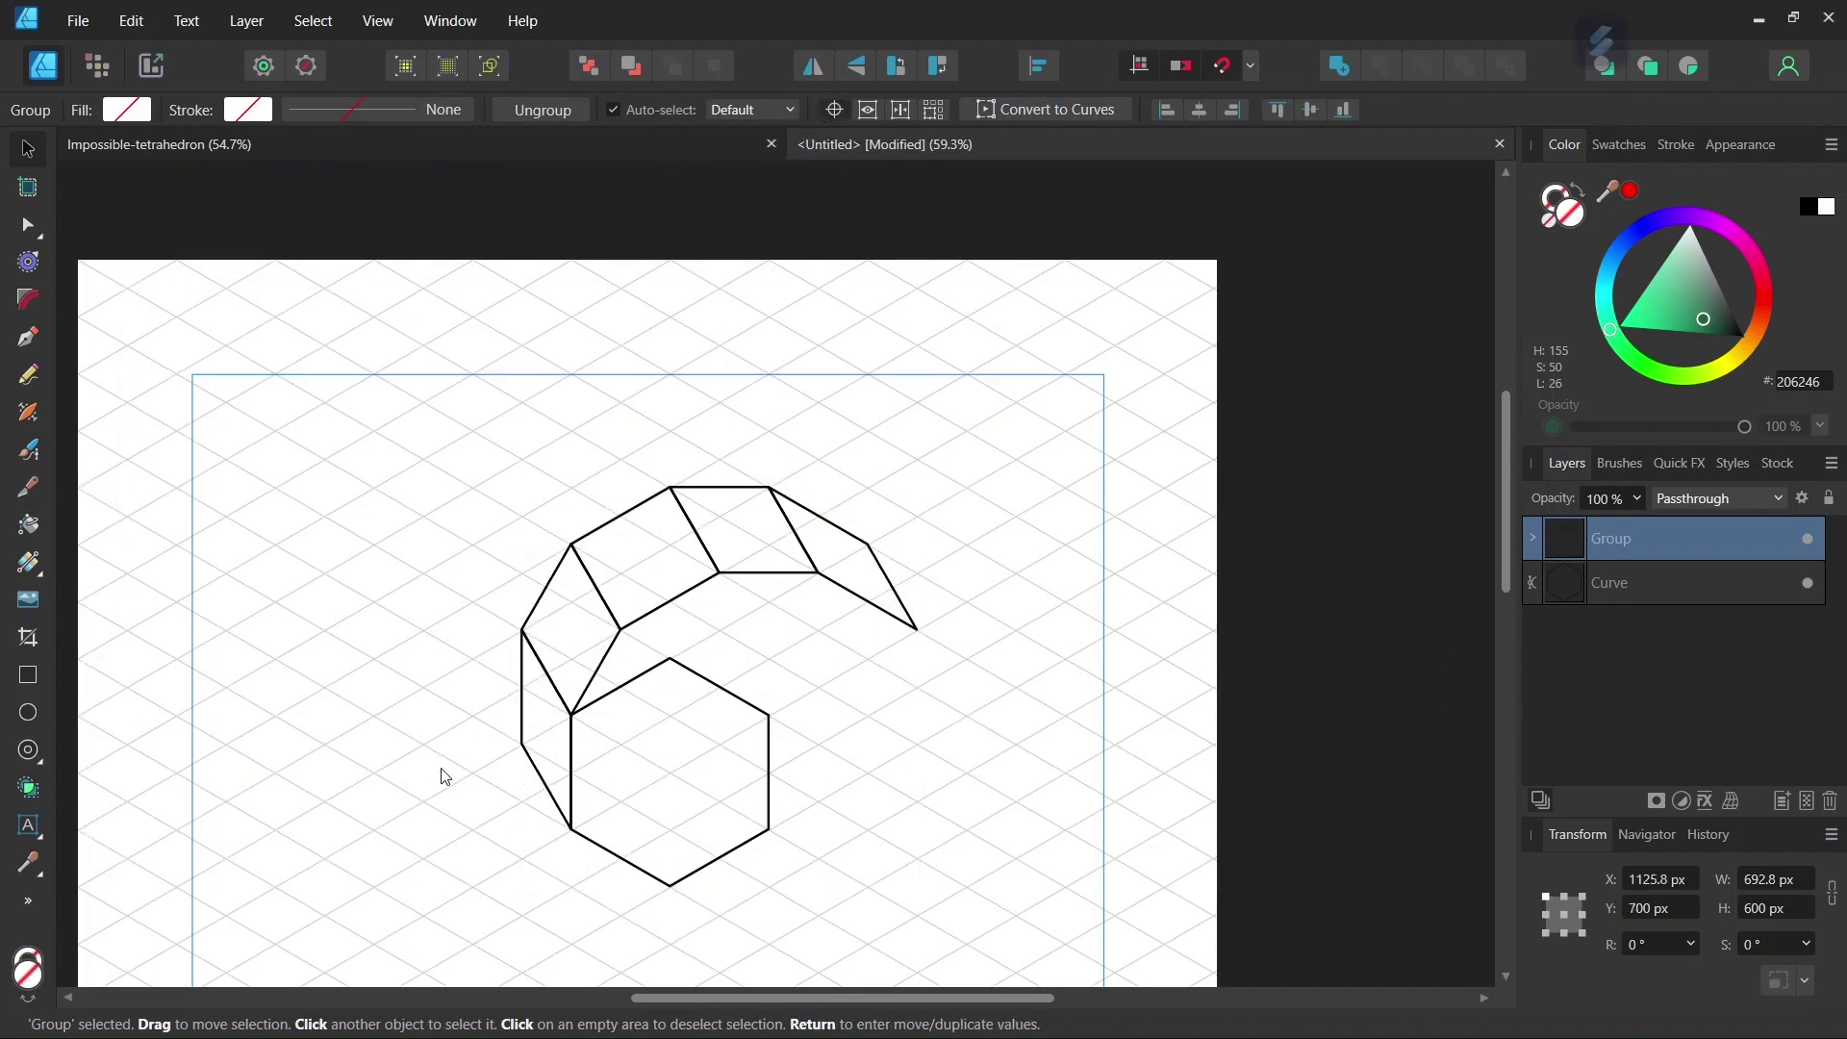
drag(722, 404, 670, 520)
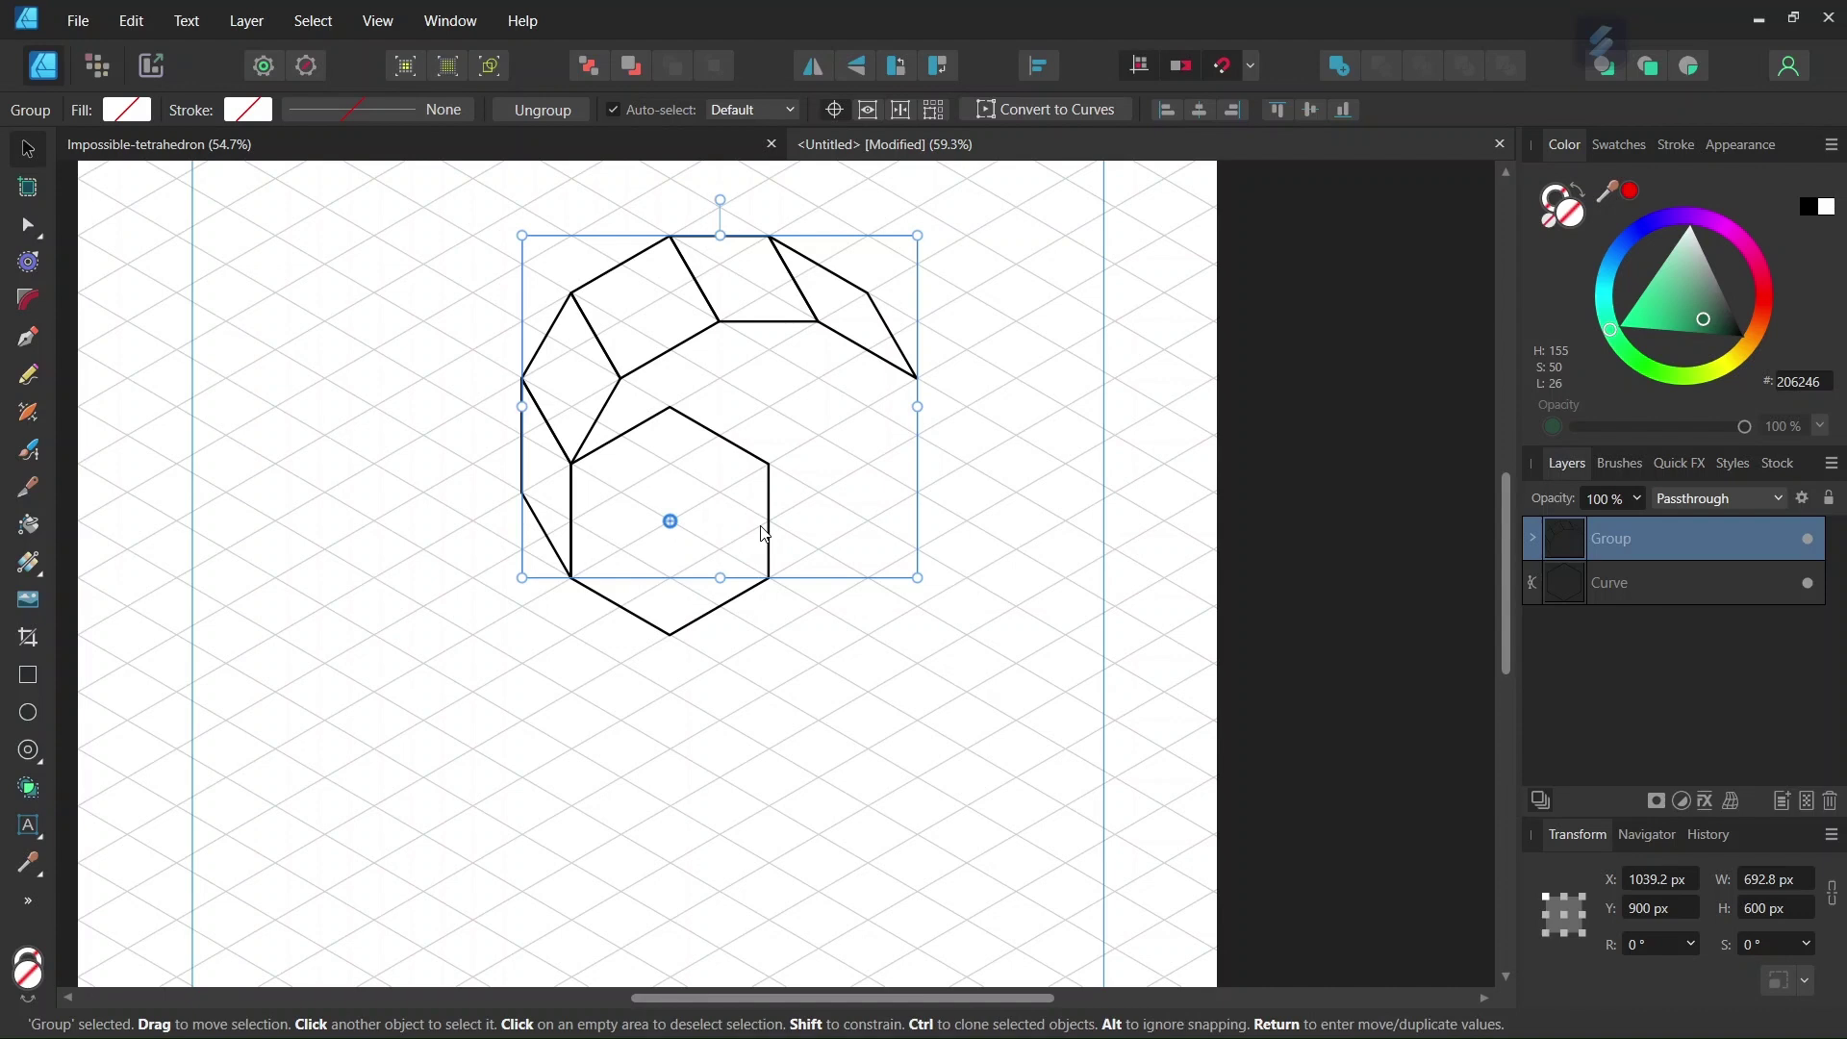
Use Move/Duplicate to make 5 copies of the group, each rotated 60°.
key(Return)
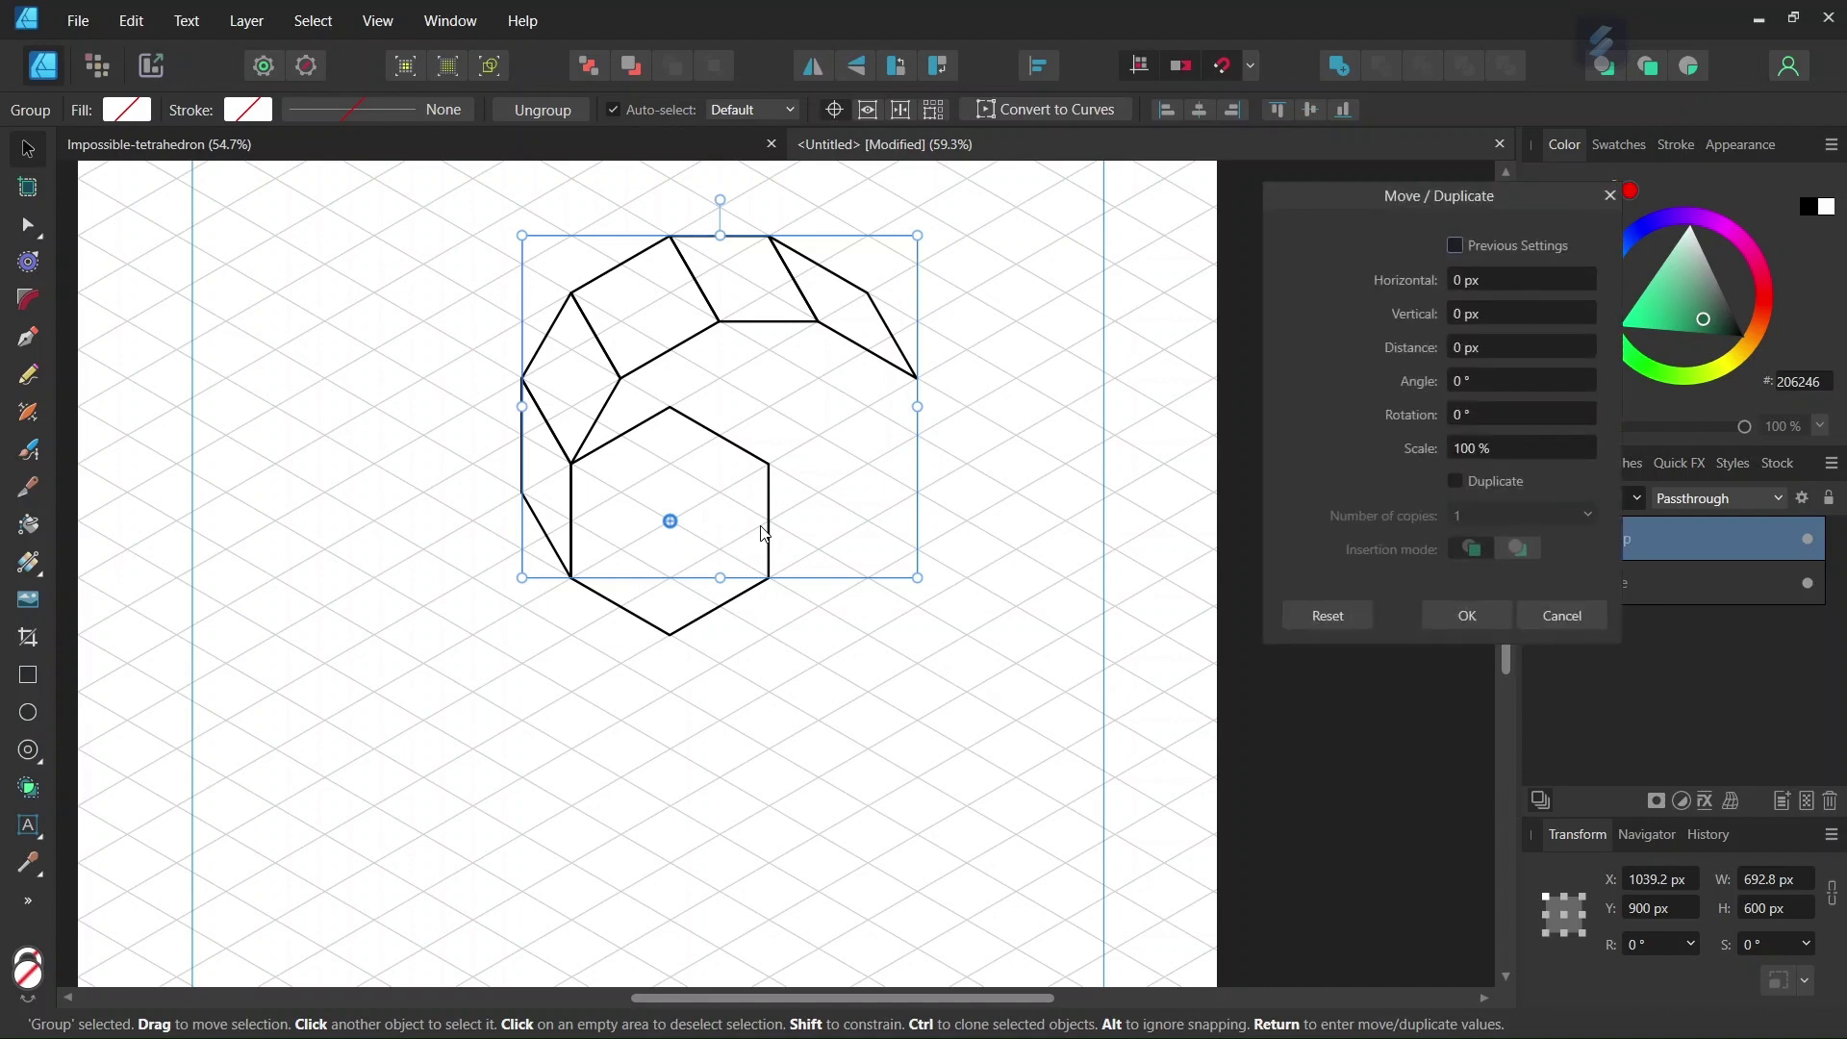
click(1454, 481)
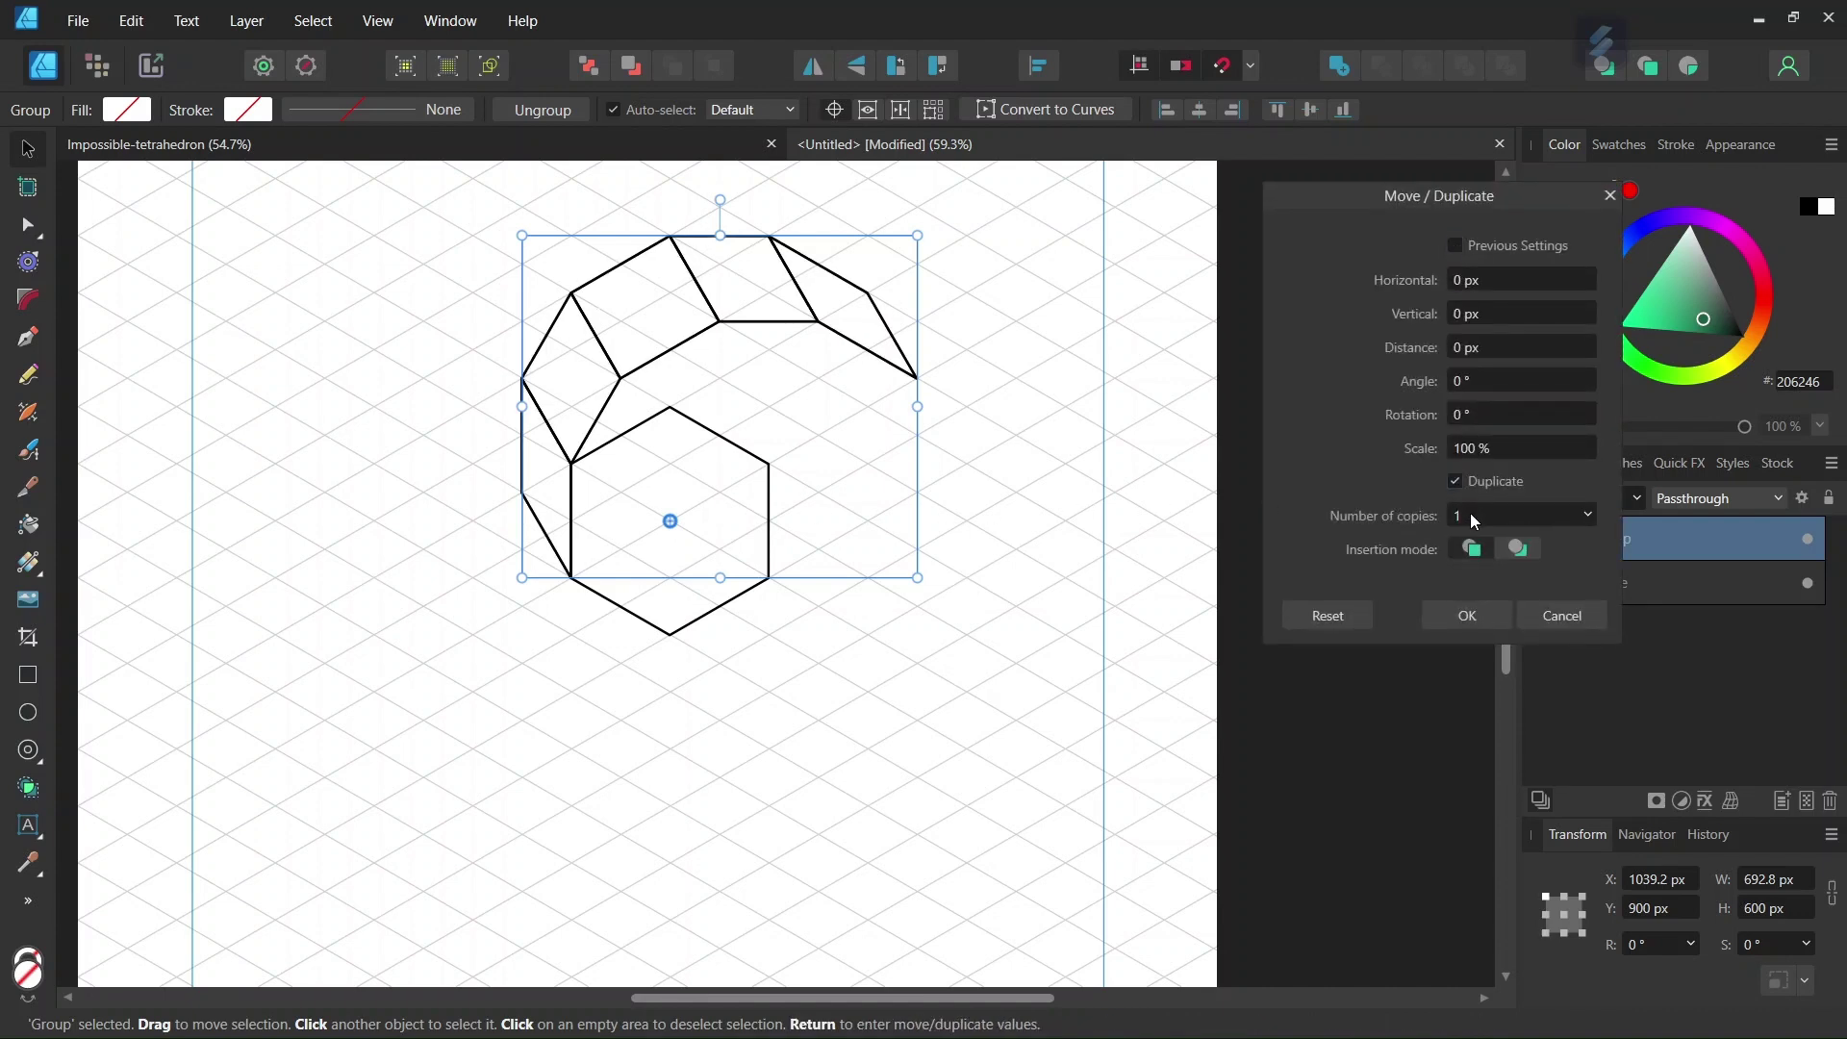
click(1470, 515)
text(5)
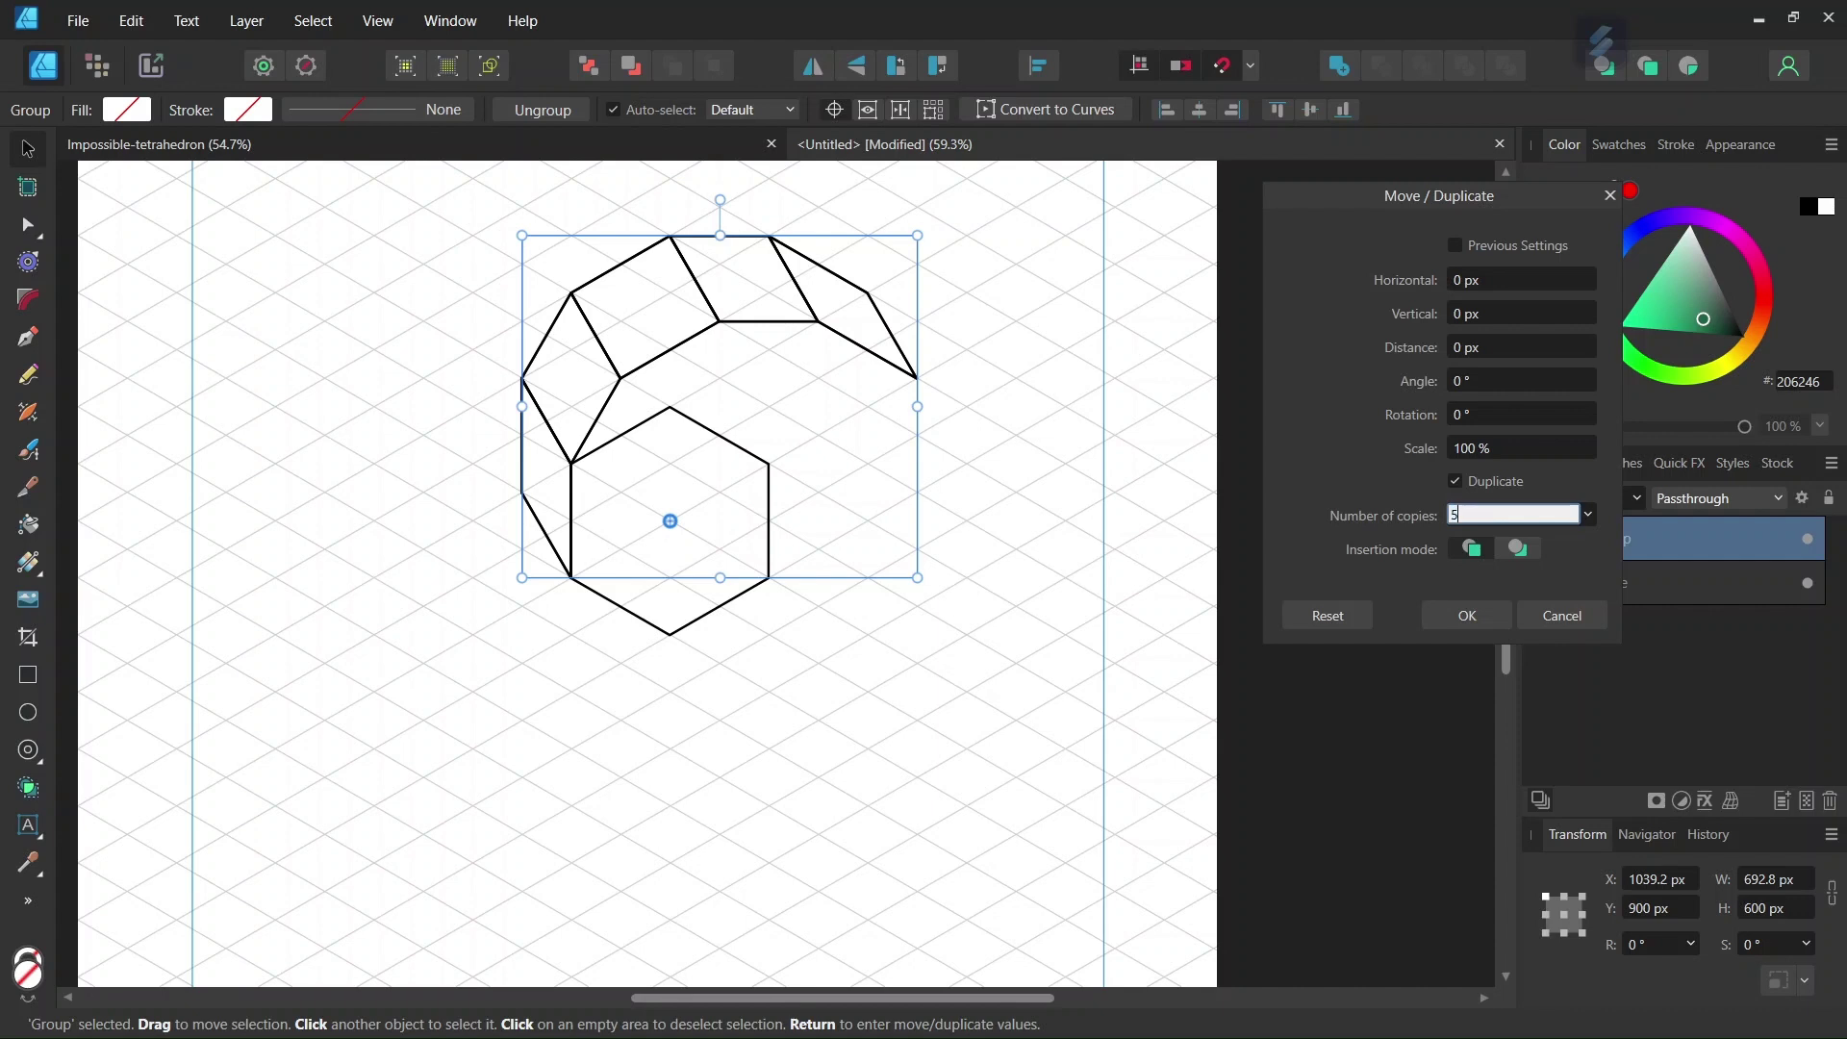
click(1483, 412)
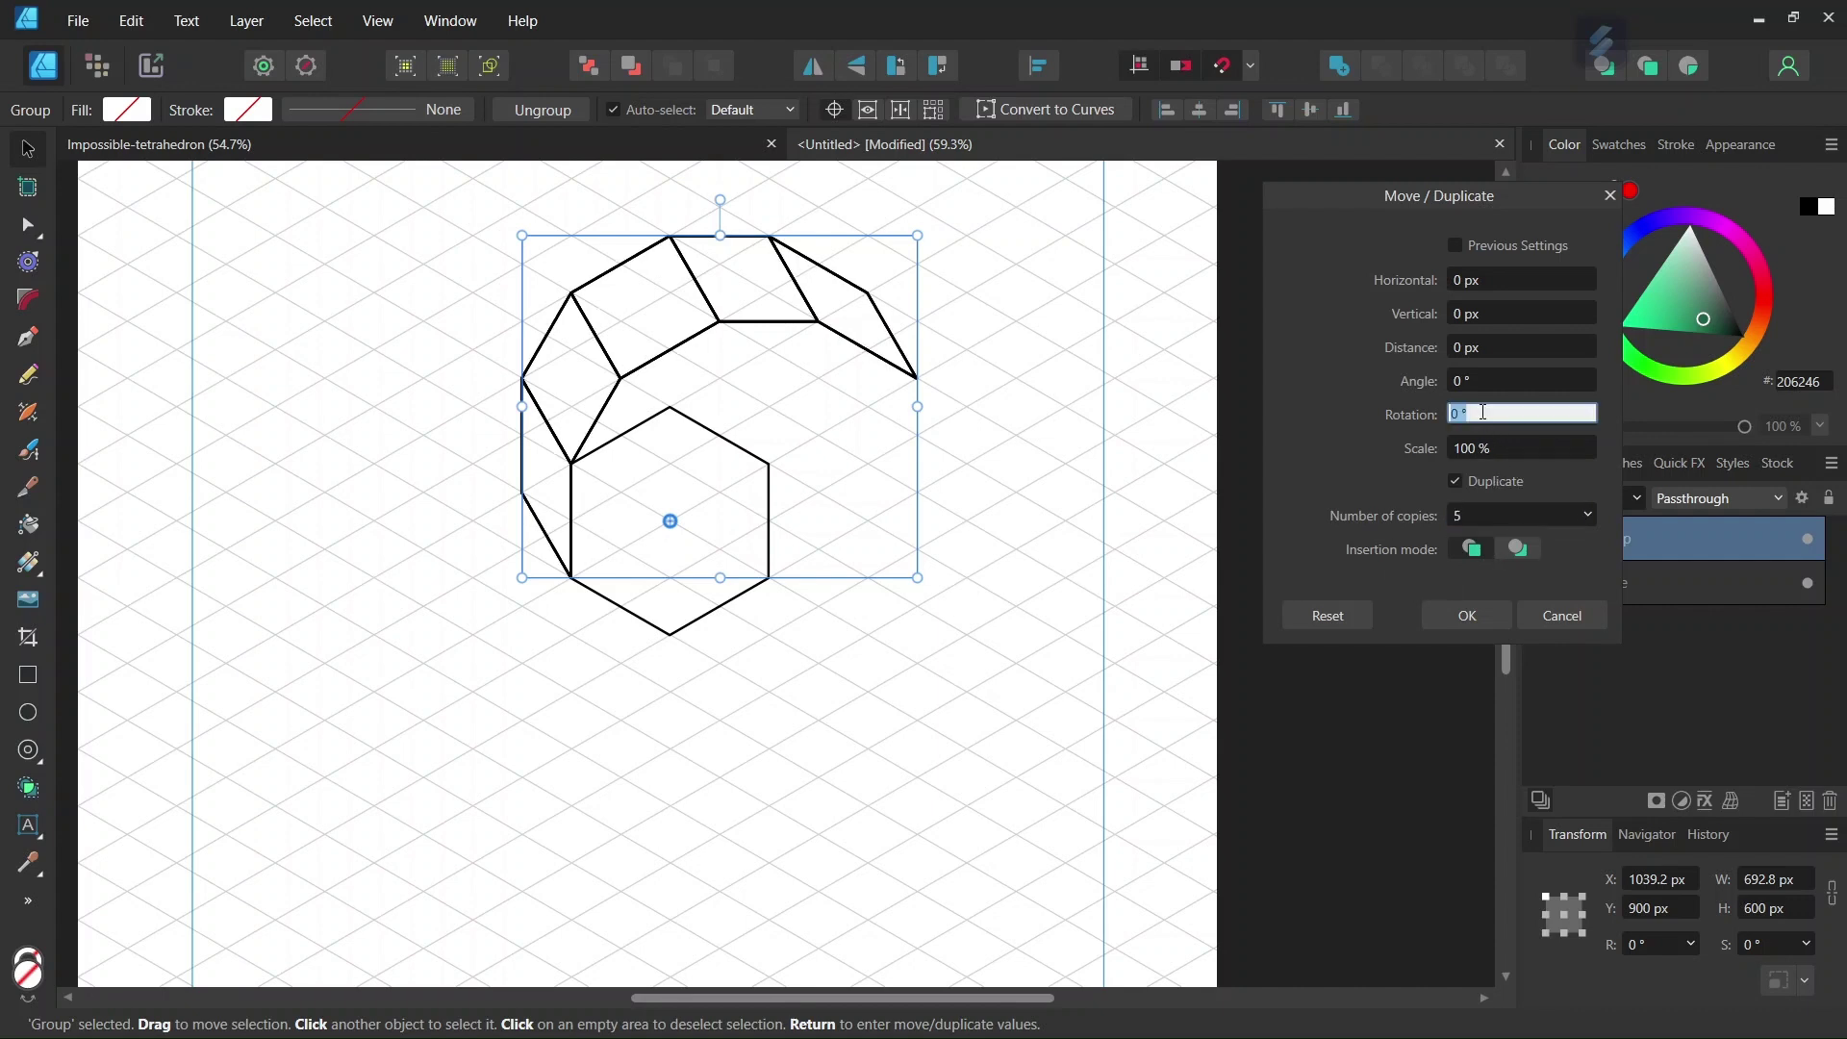
text(60)
key(Tab)
click(1468, 618)
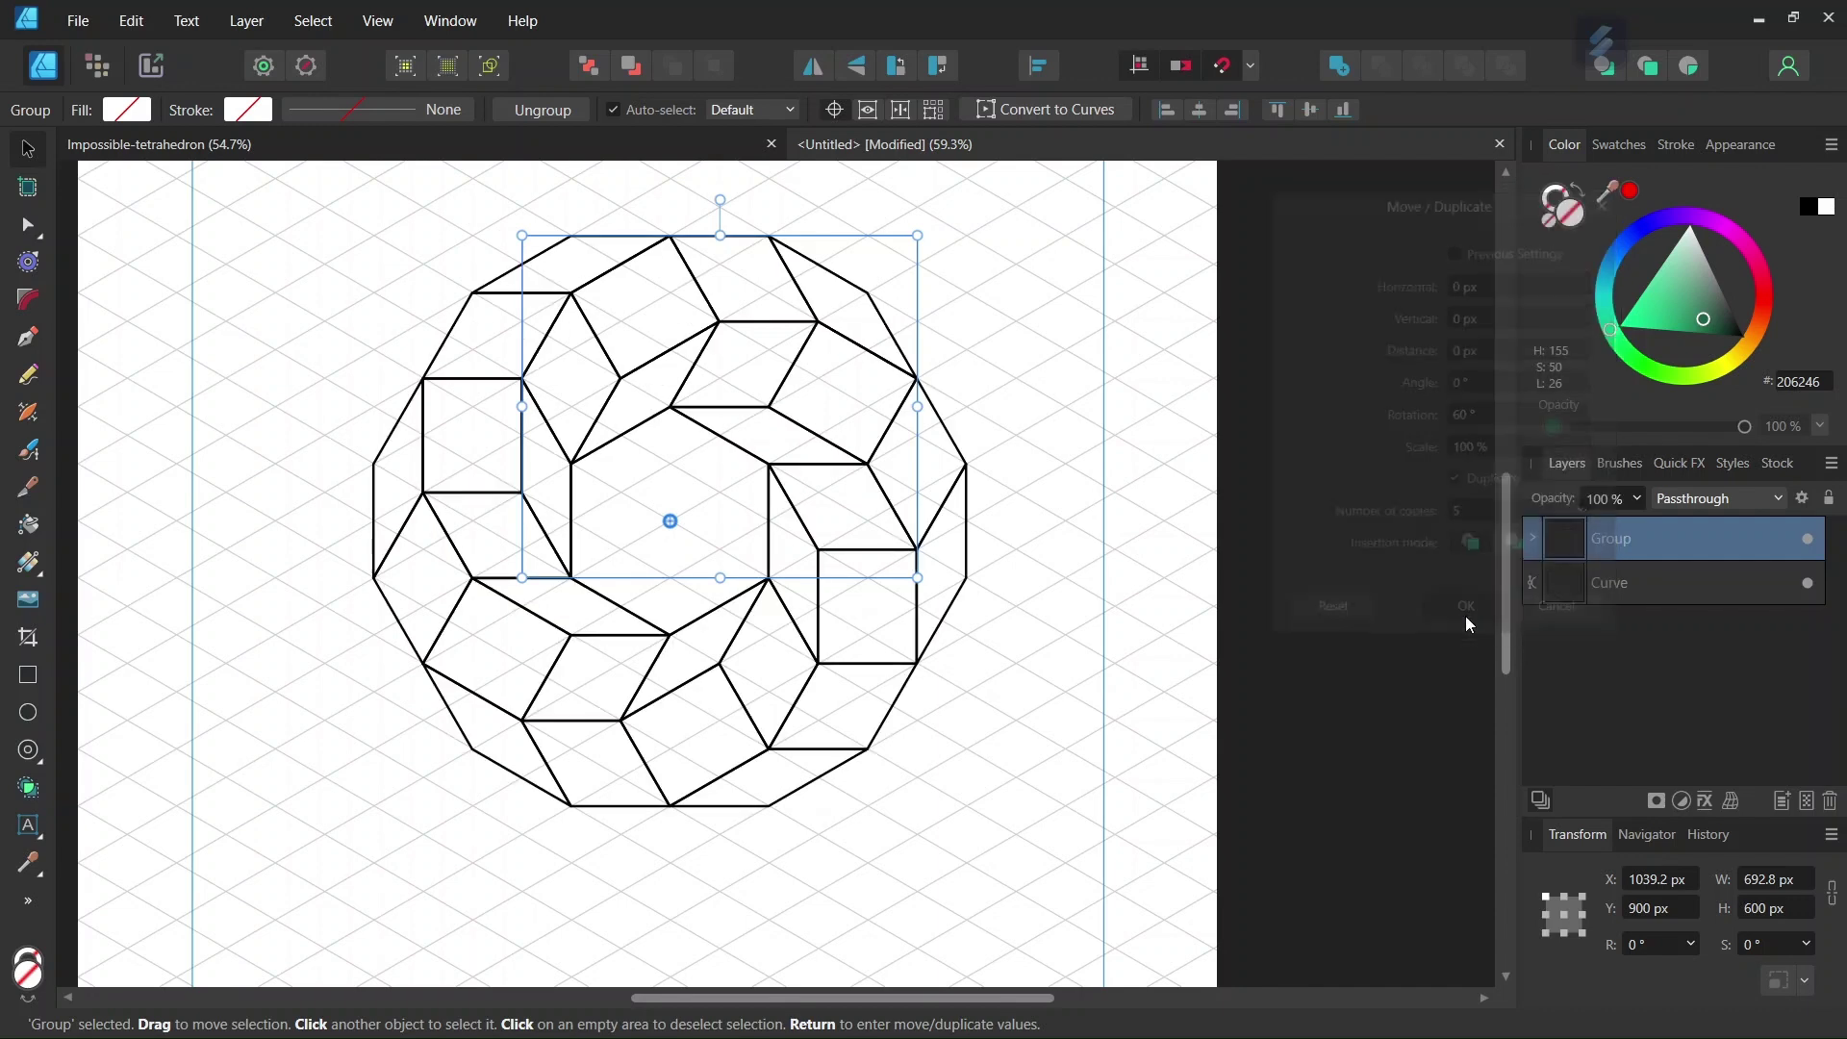
scroll(690, 596, down, 3)
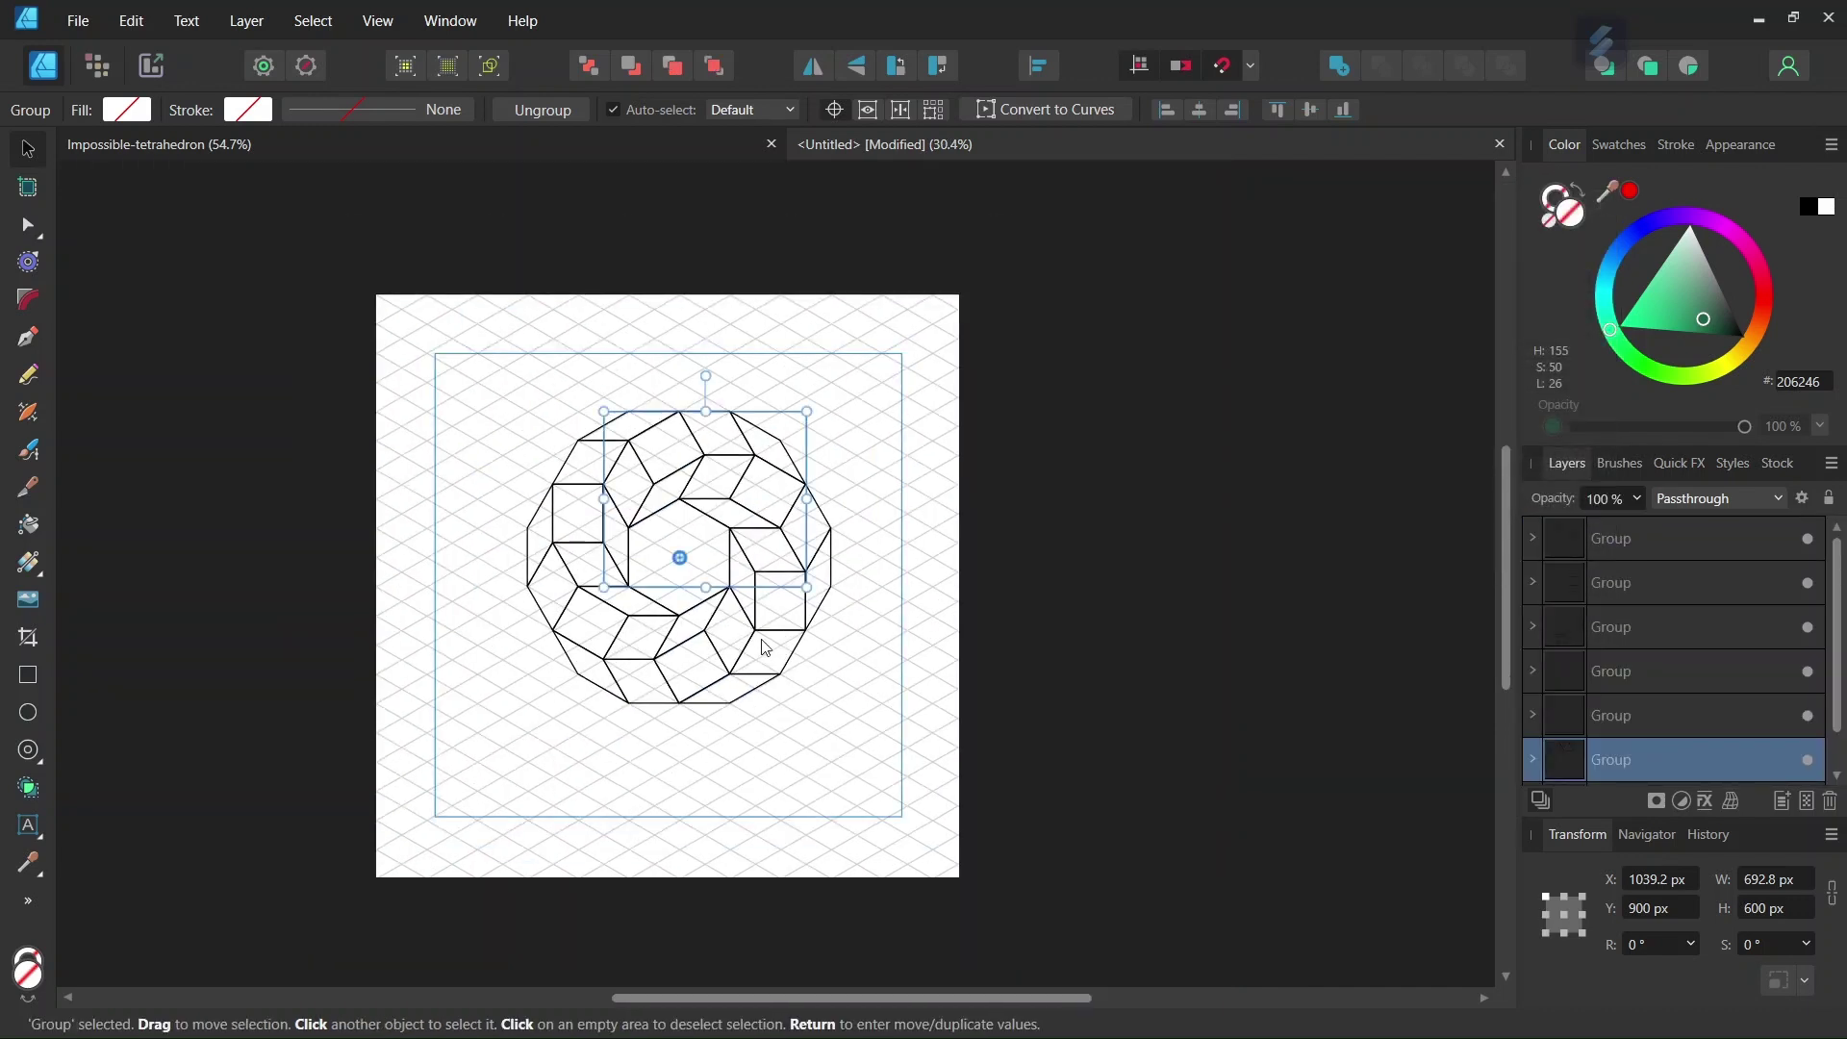
Deselect, view the whole ring, and select the left segment group.
click(488, 689)
scroll(485, 630, up, 2)
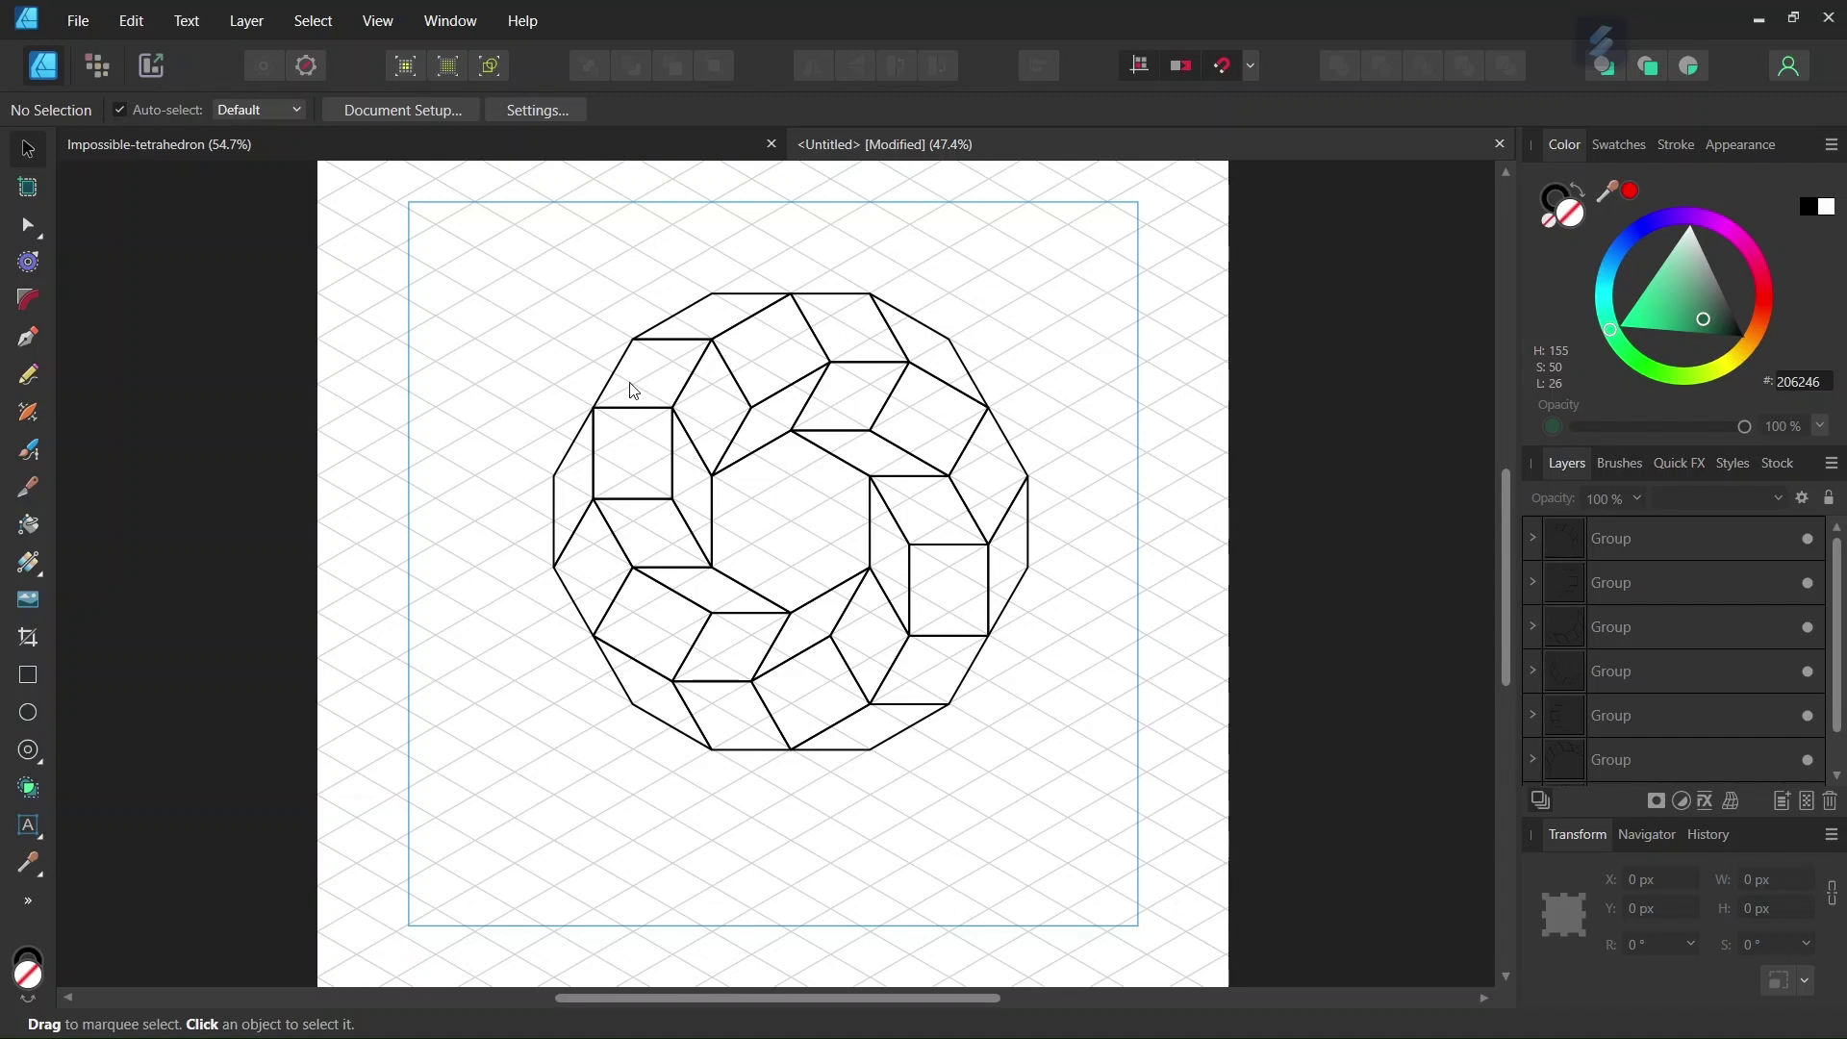
scroll(632, 394, down, 1)
scroll(632, 394, down, 1)
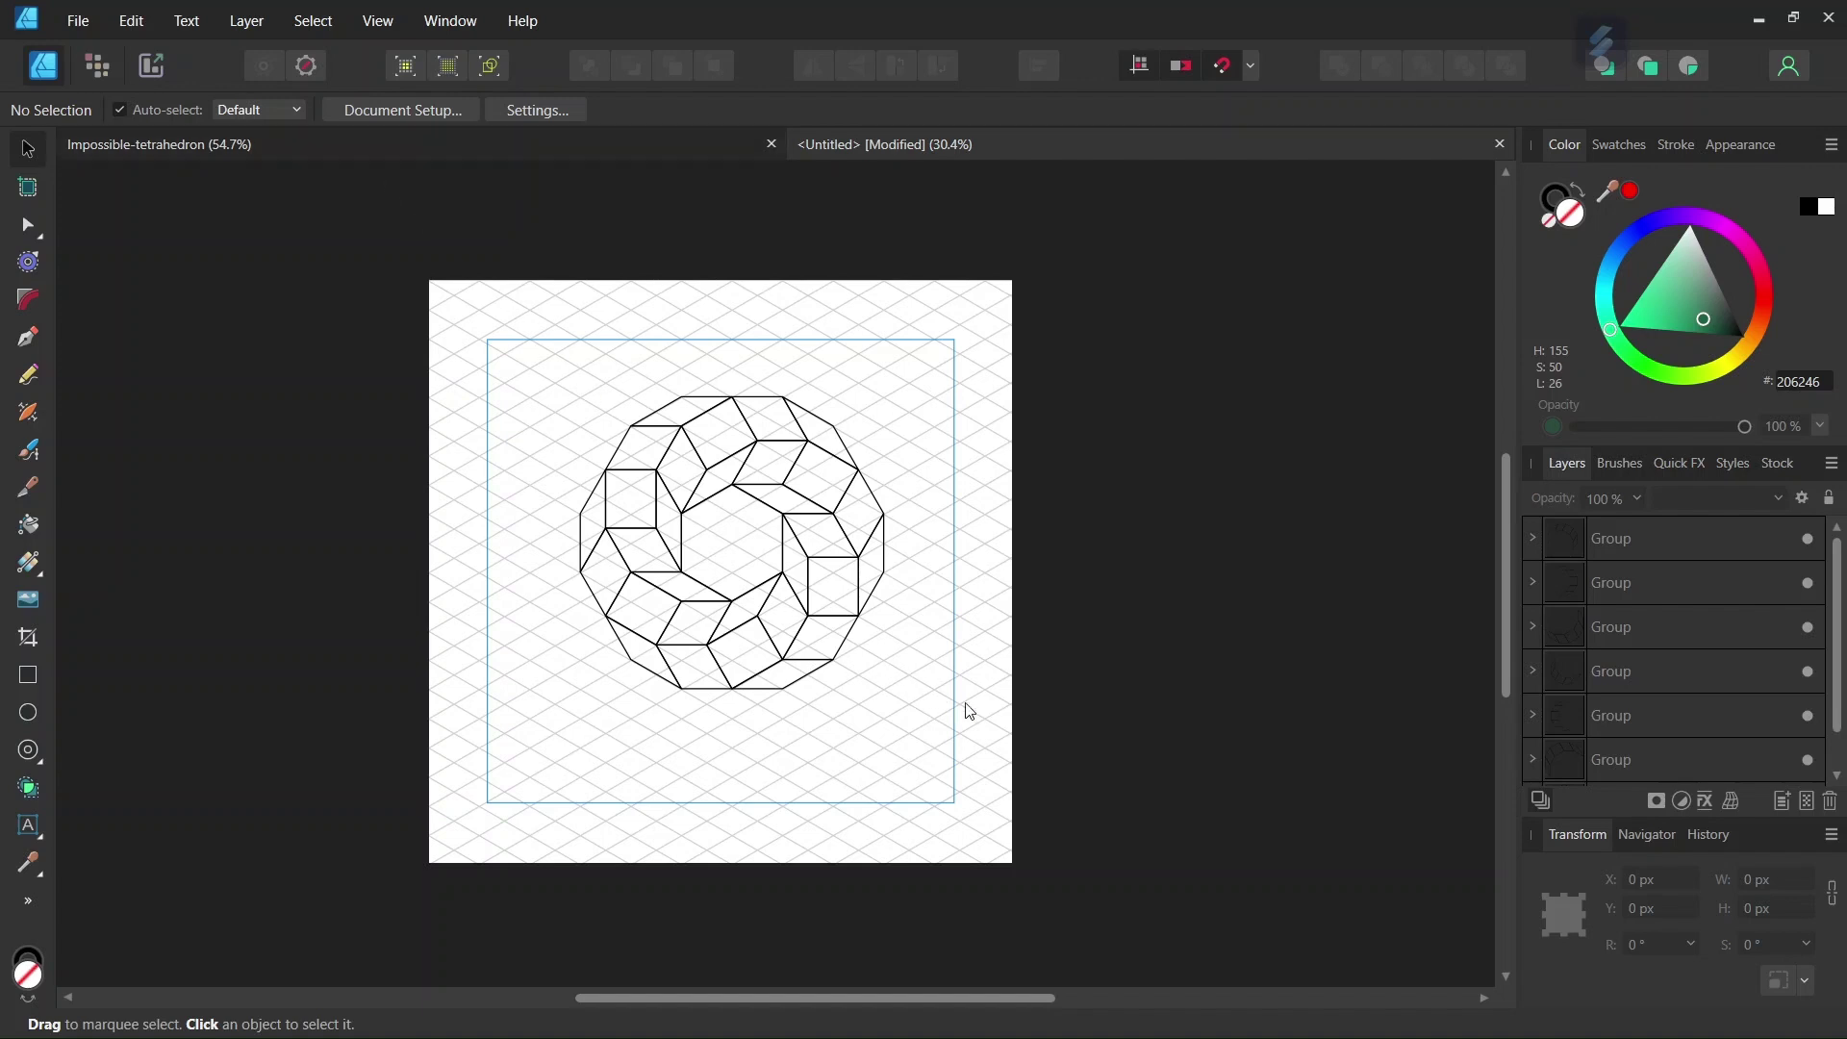
scroll(638, 480, up, 3)
click(638, 478)
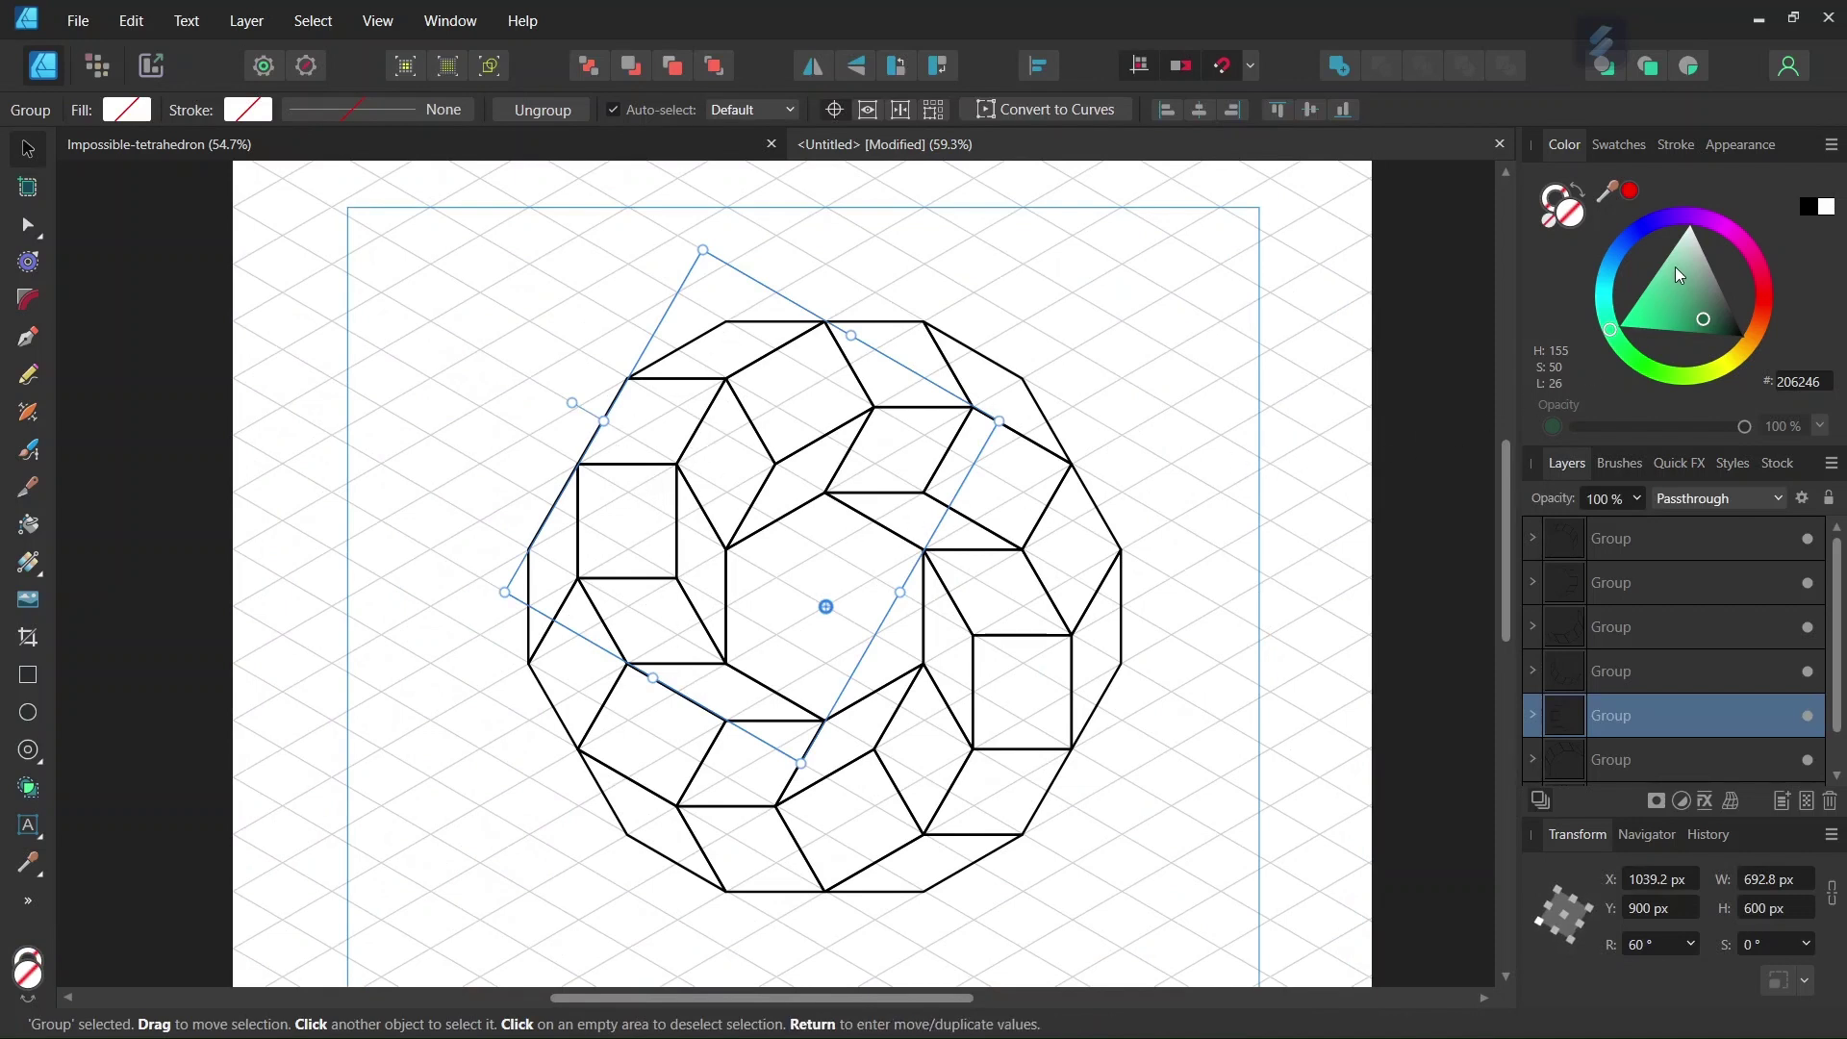
Fill the left segment light green A5EBCD and the top segment medium green 7BC1A4.
drag(1682, 262, 1674, 261)
click(913, 327)
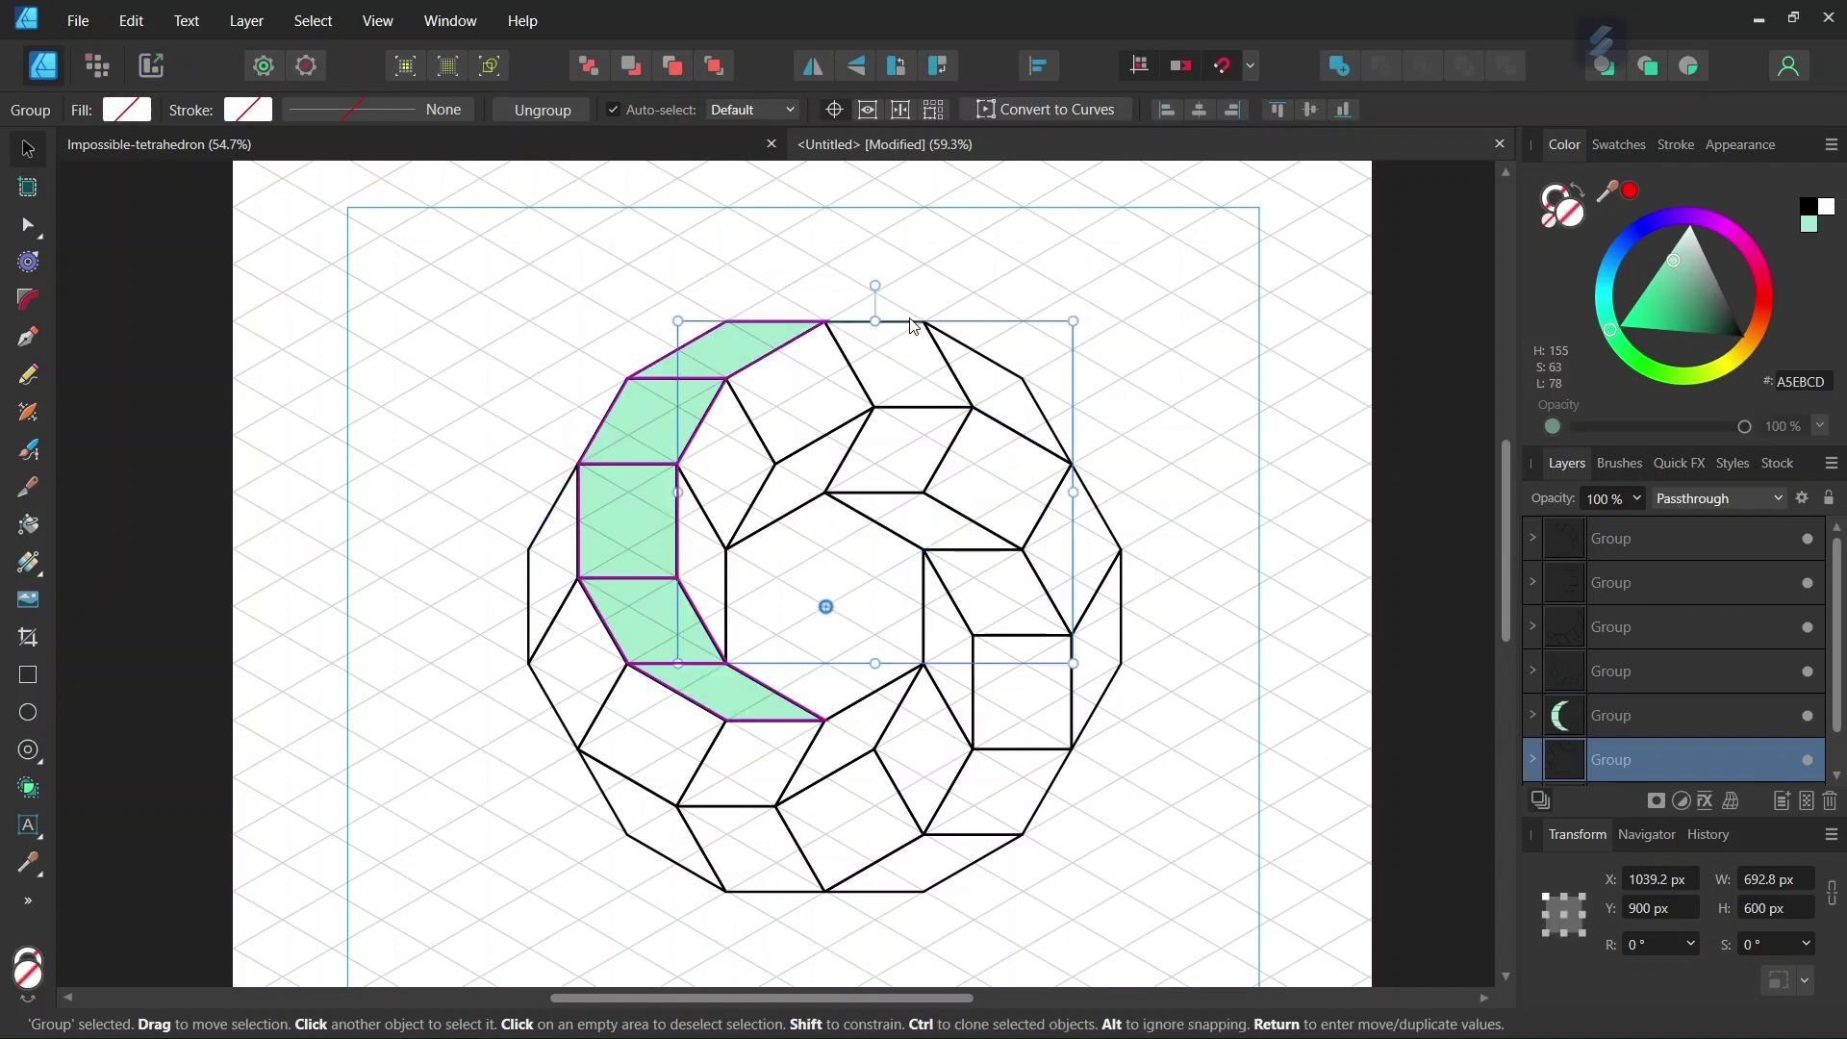
scroll(678, 500, up, 1)
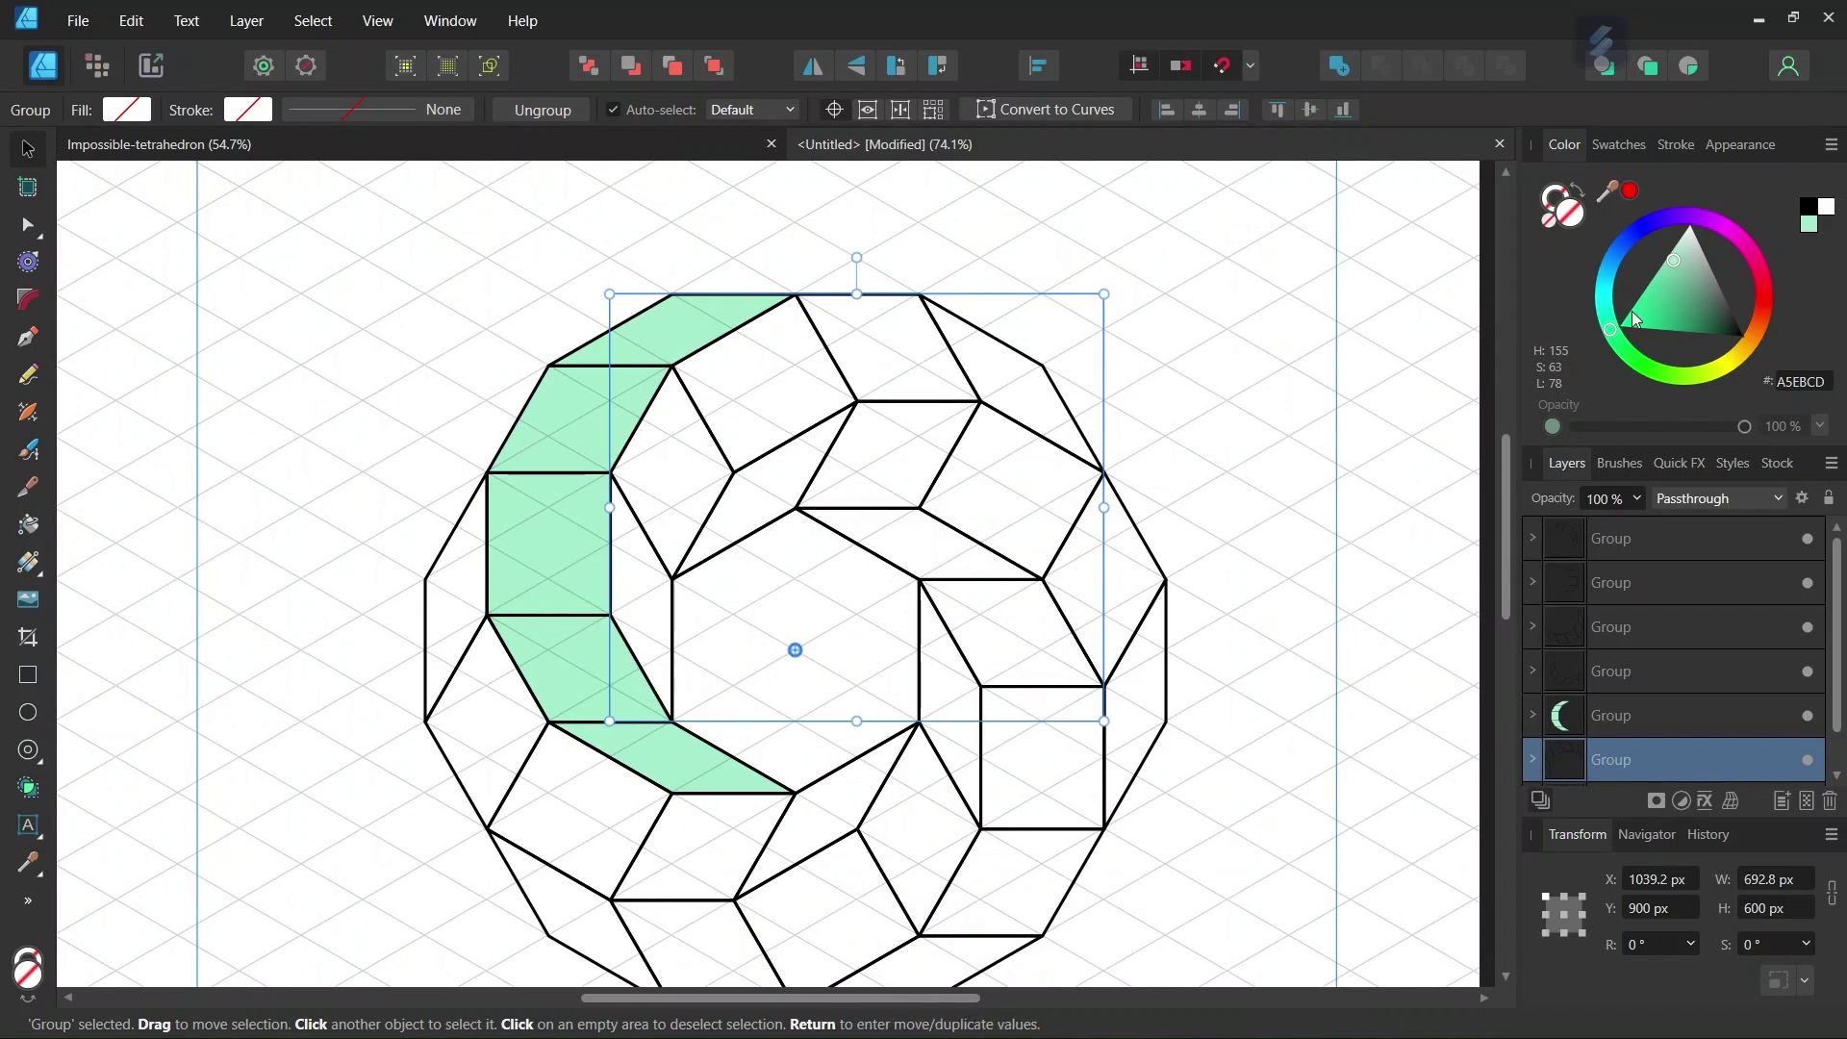
drag(1682, 276, 1681, 278)
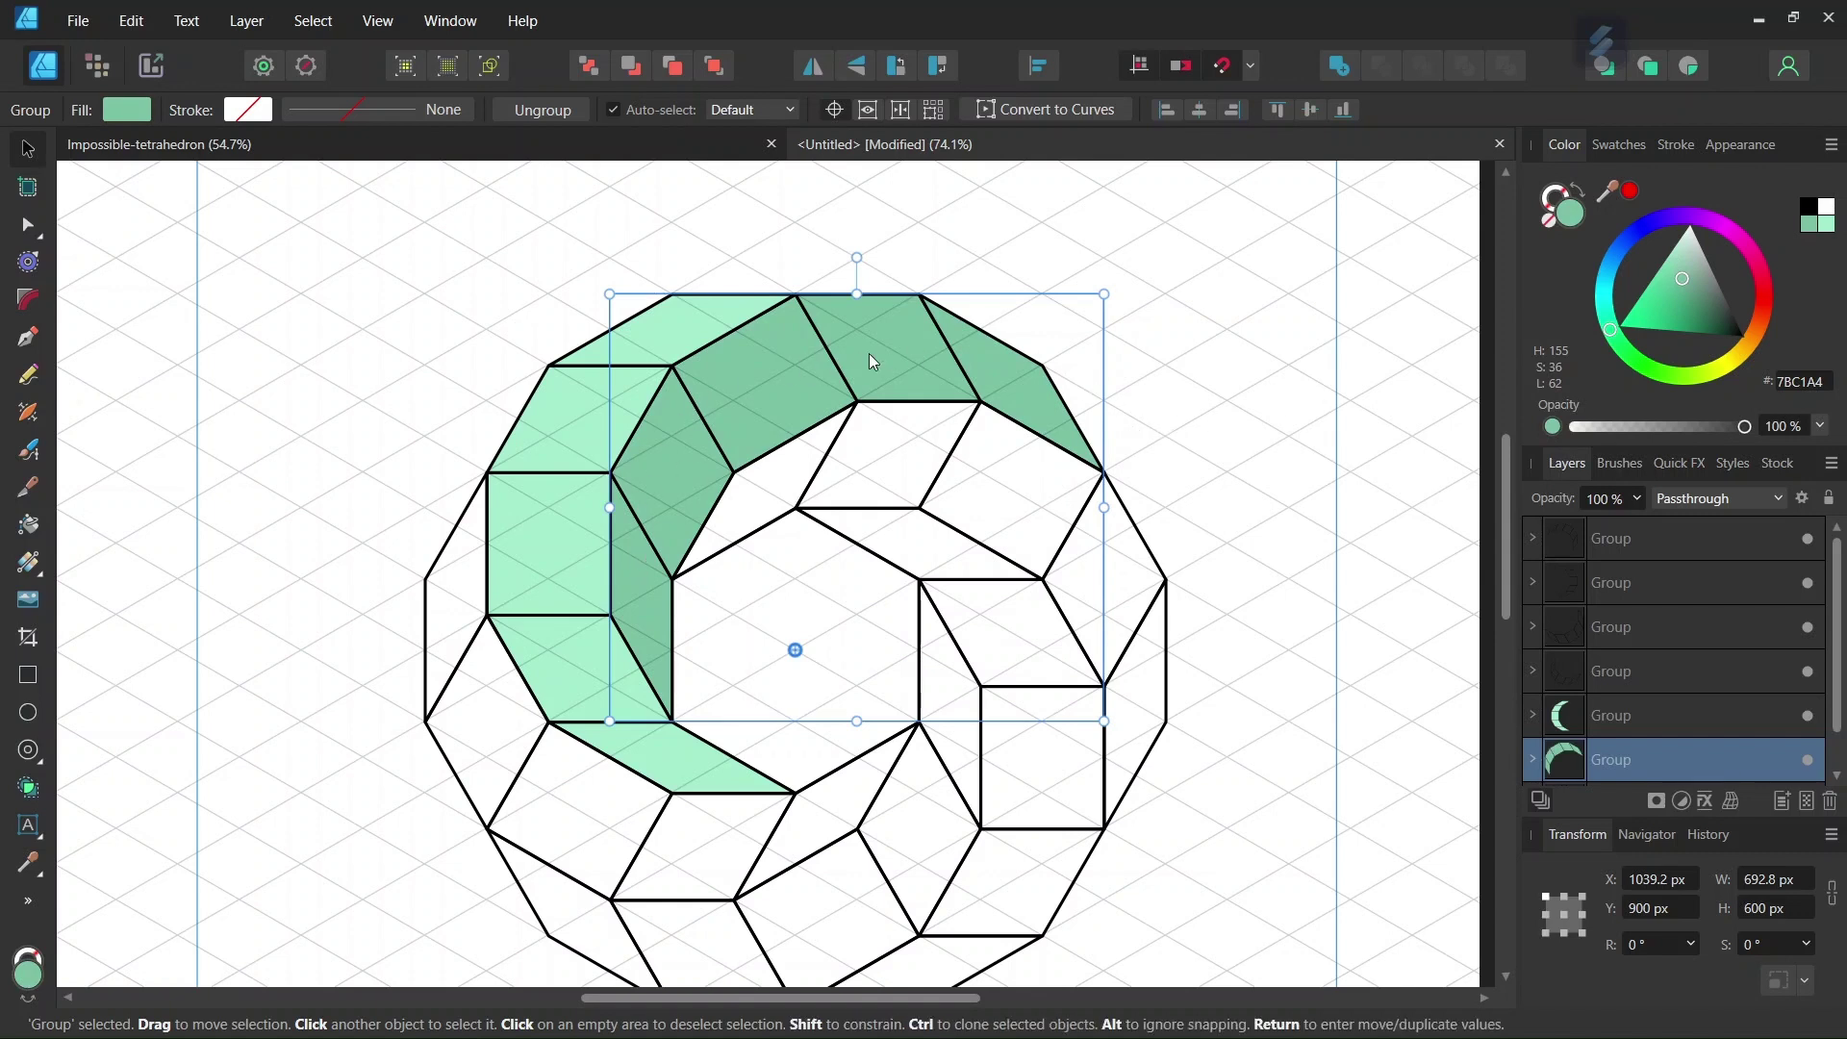
click(1156, 566)
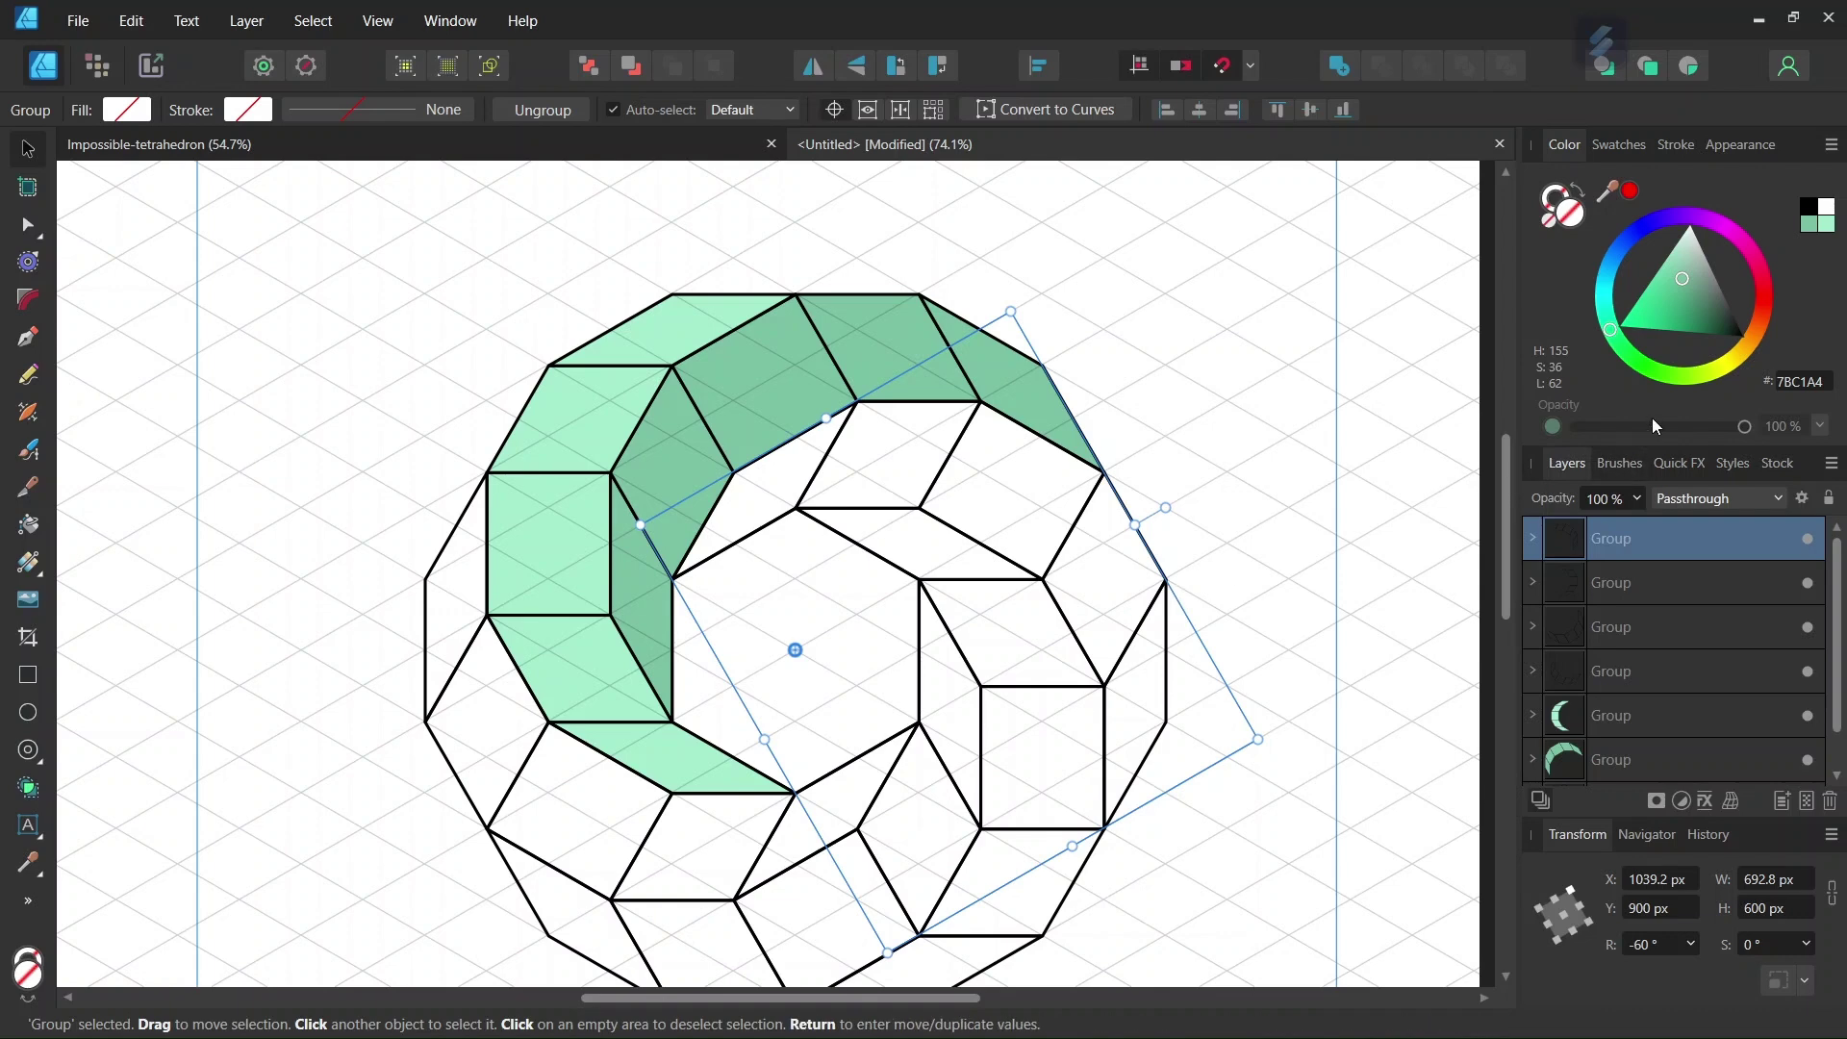
Fill the right, lower-right, bottom and lower-left segments 509779, 296B4F, 4AA17C and 5EC599, then deselect.
click(1690, 300)
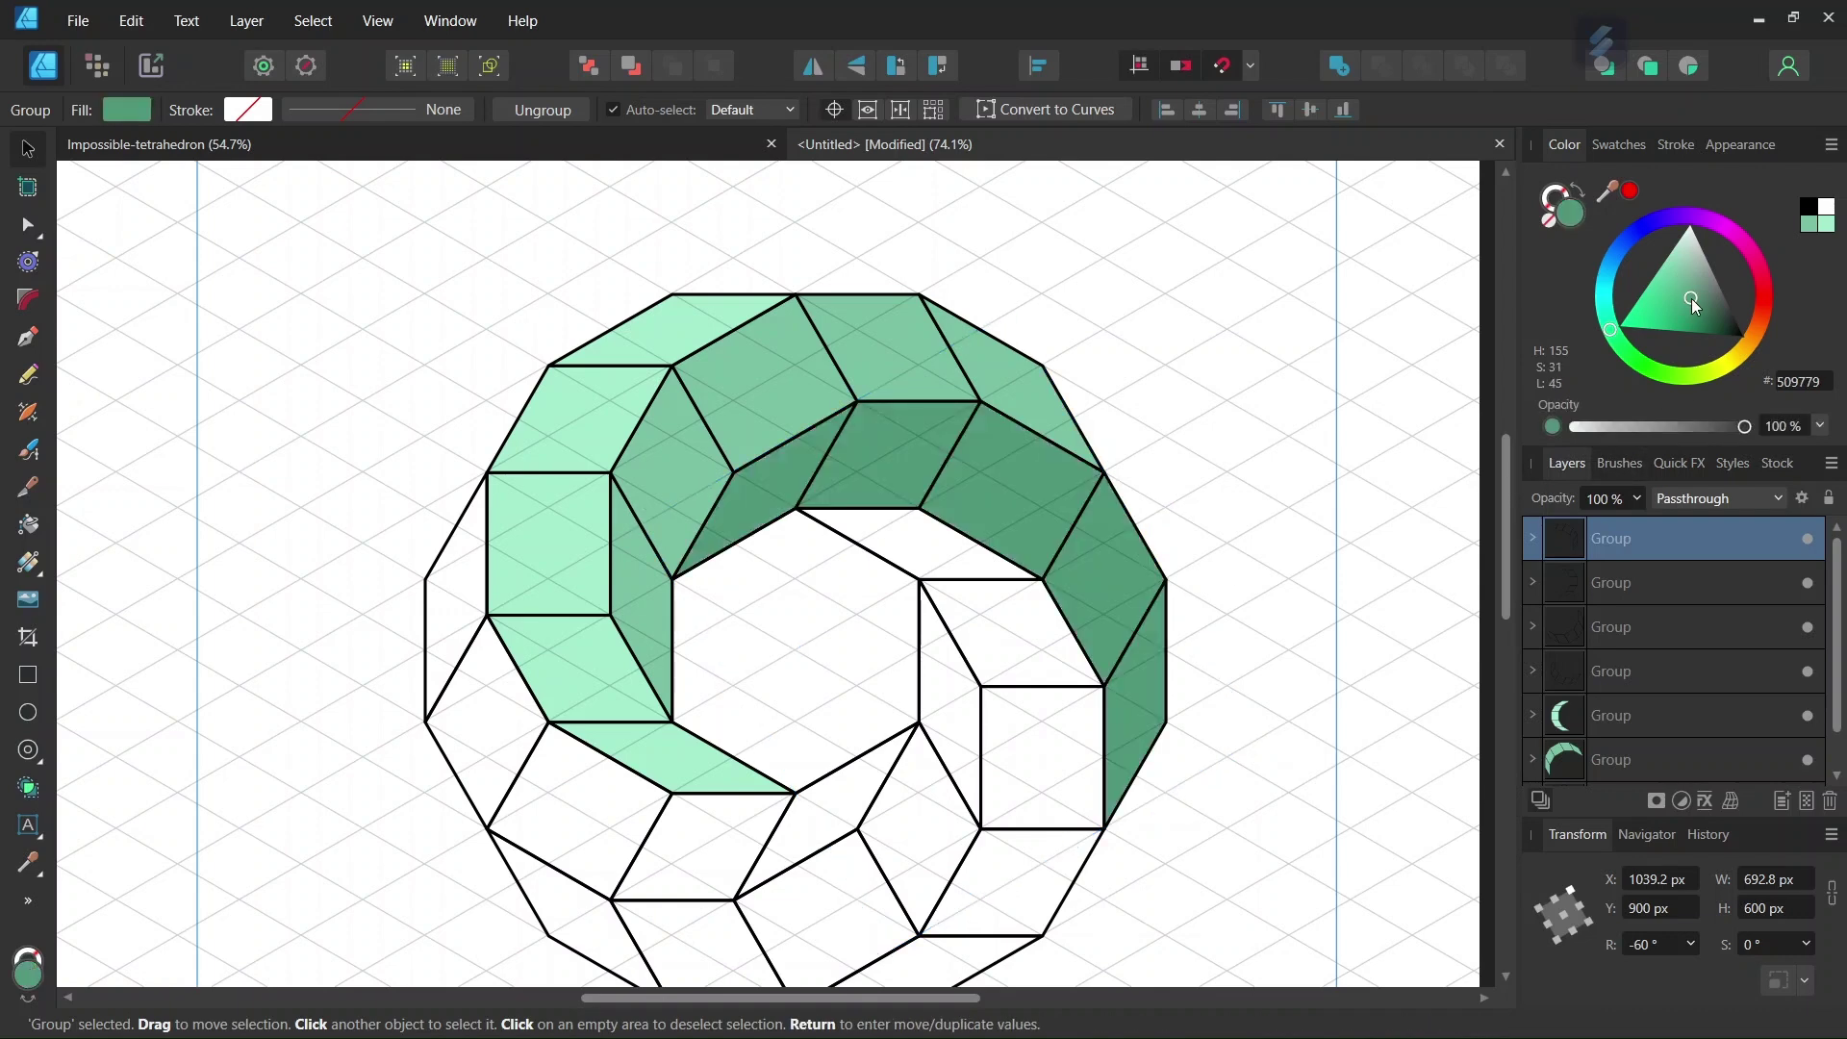
scroll(1055, 604, down, 4)
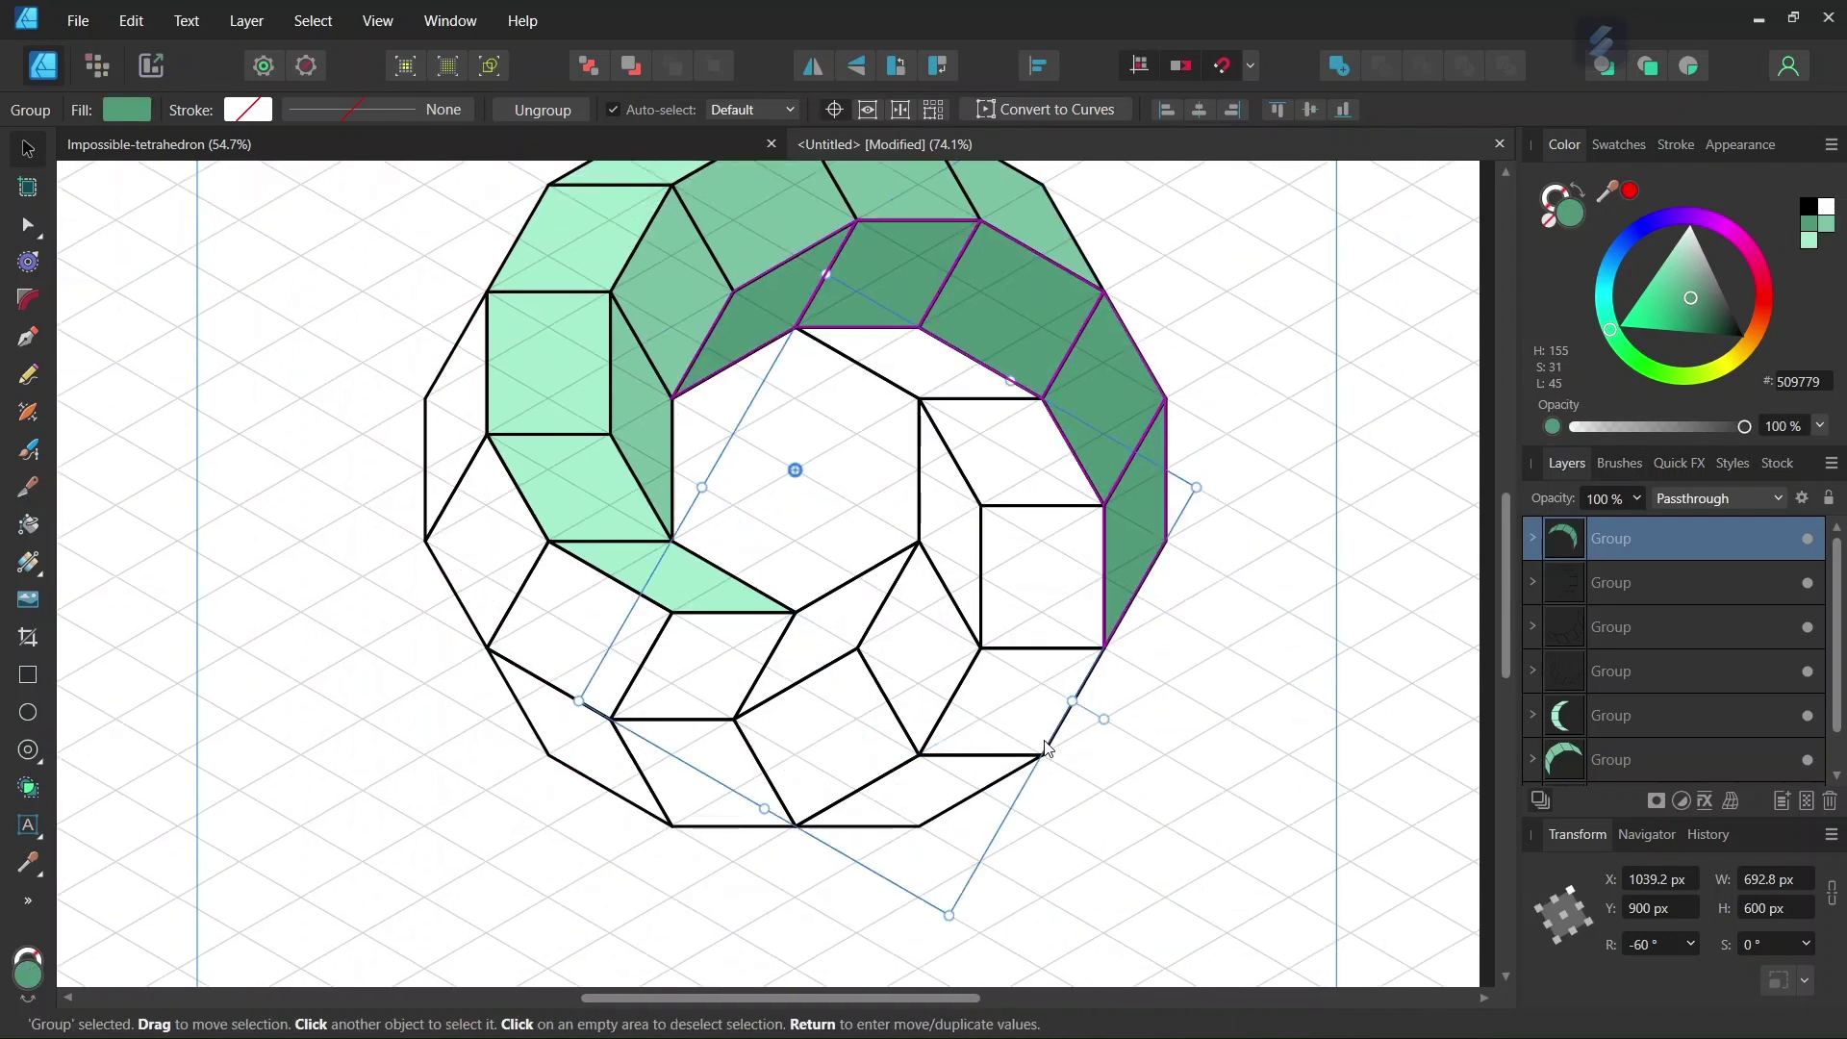
click(779, 348)
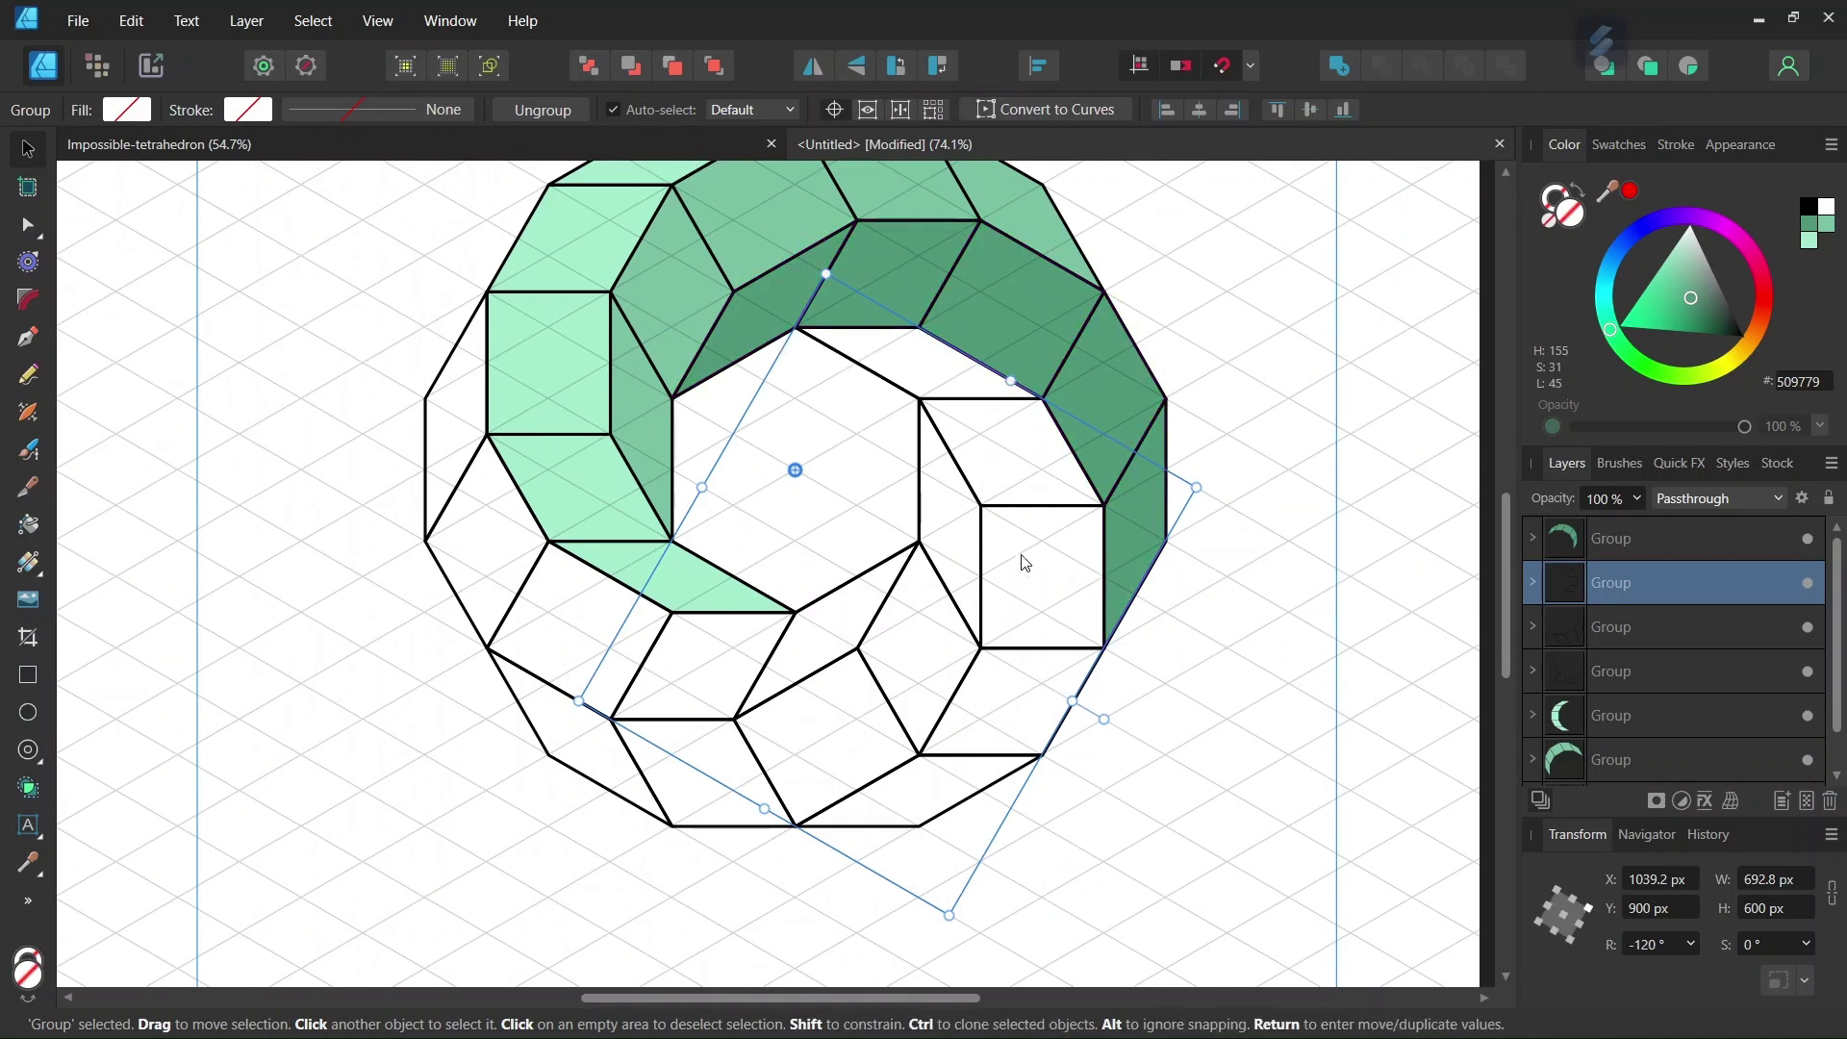
click(1701, 315)
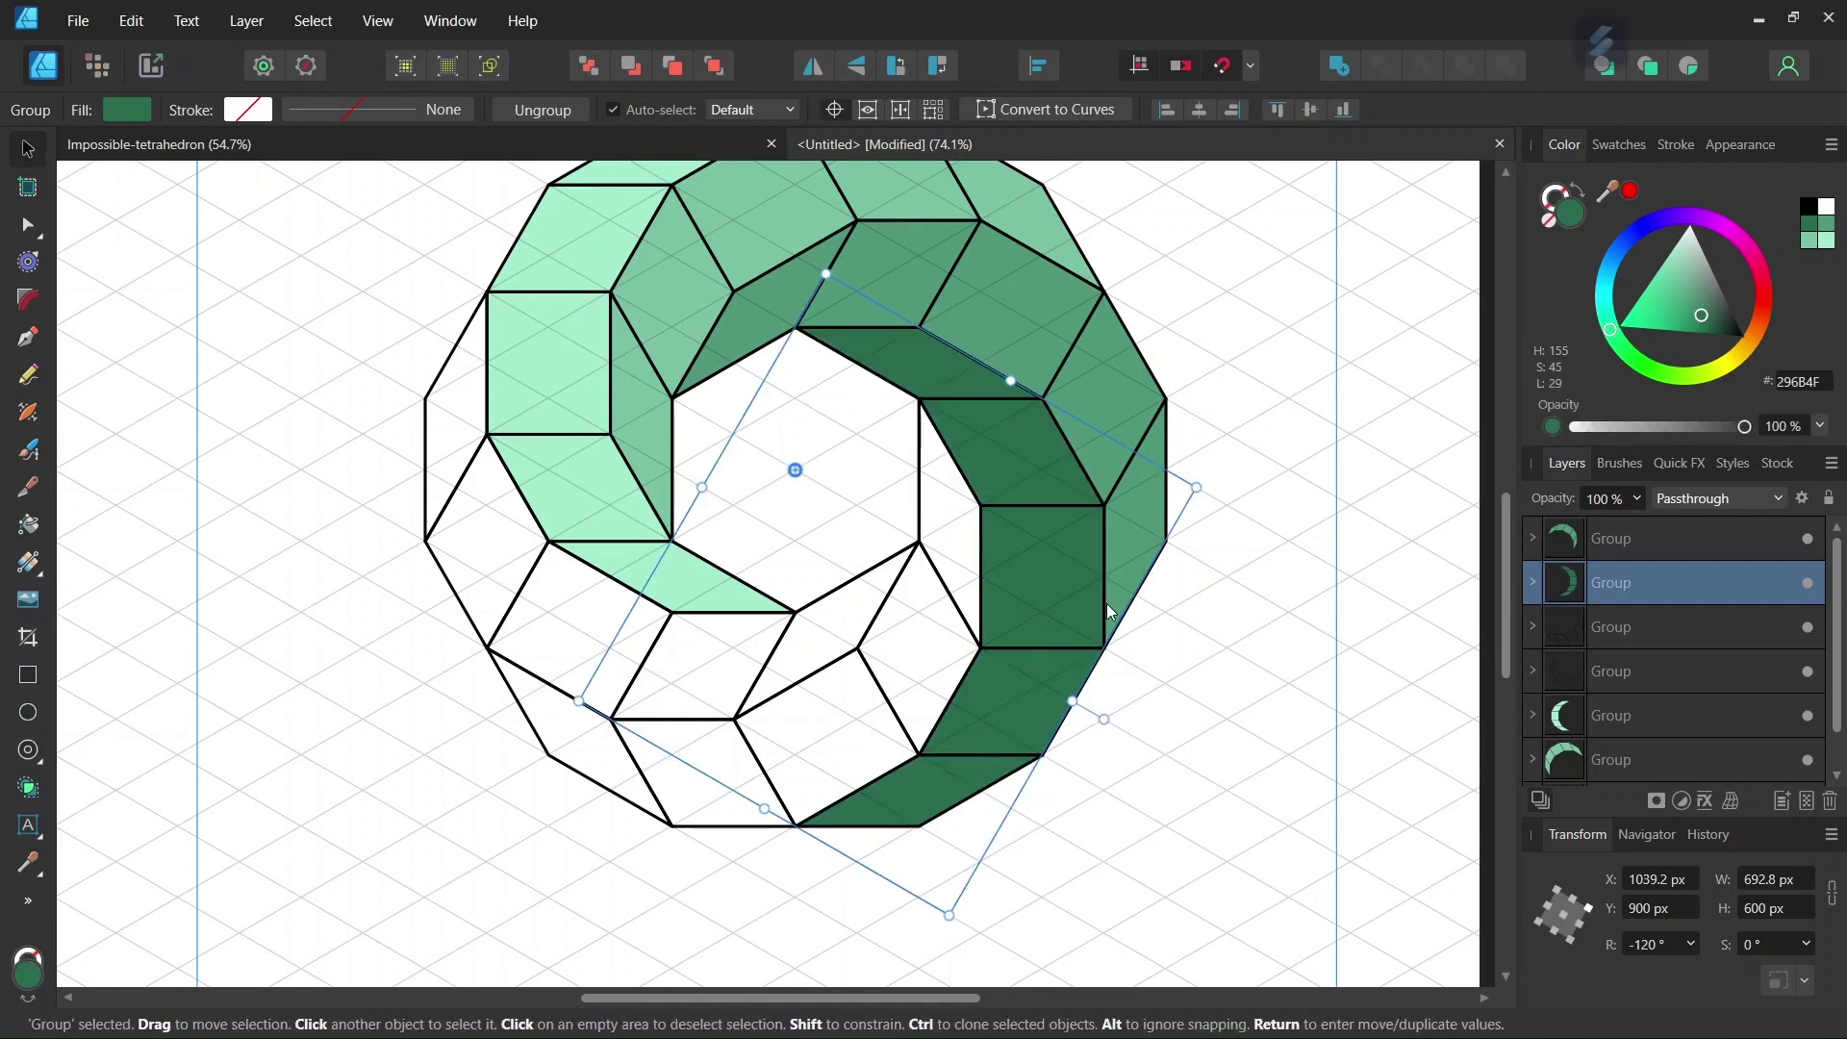
click(885, 697)
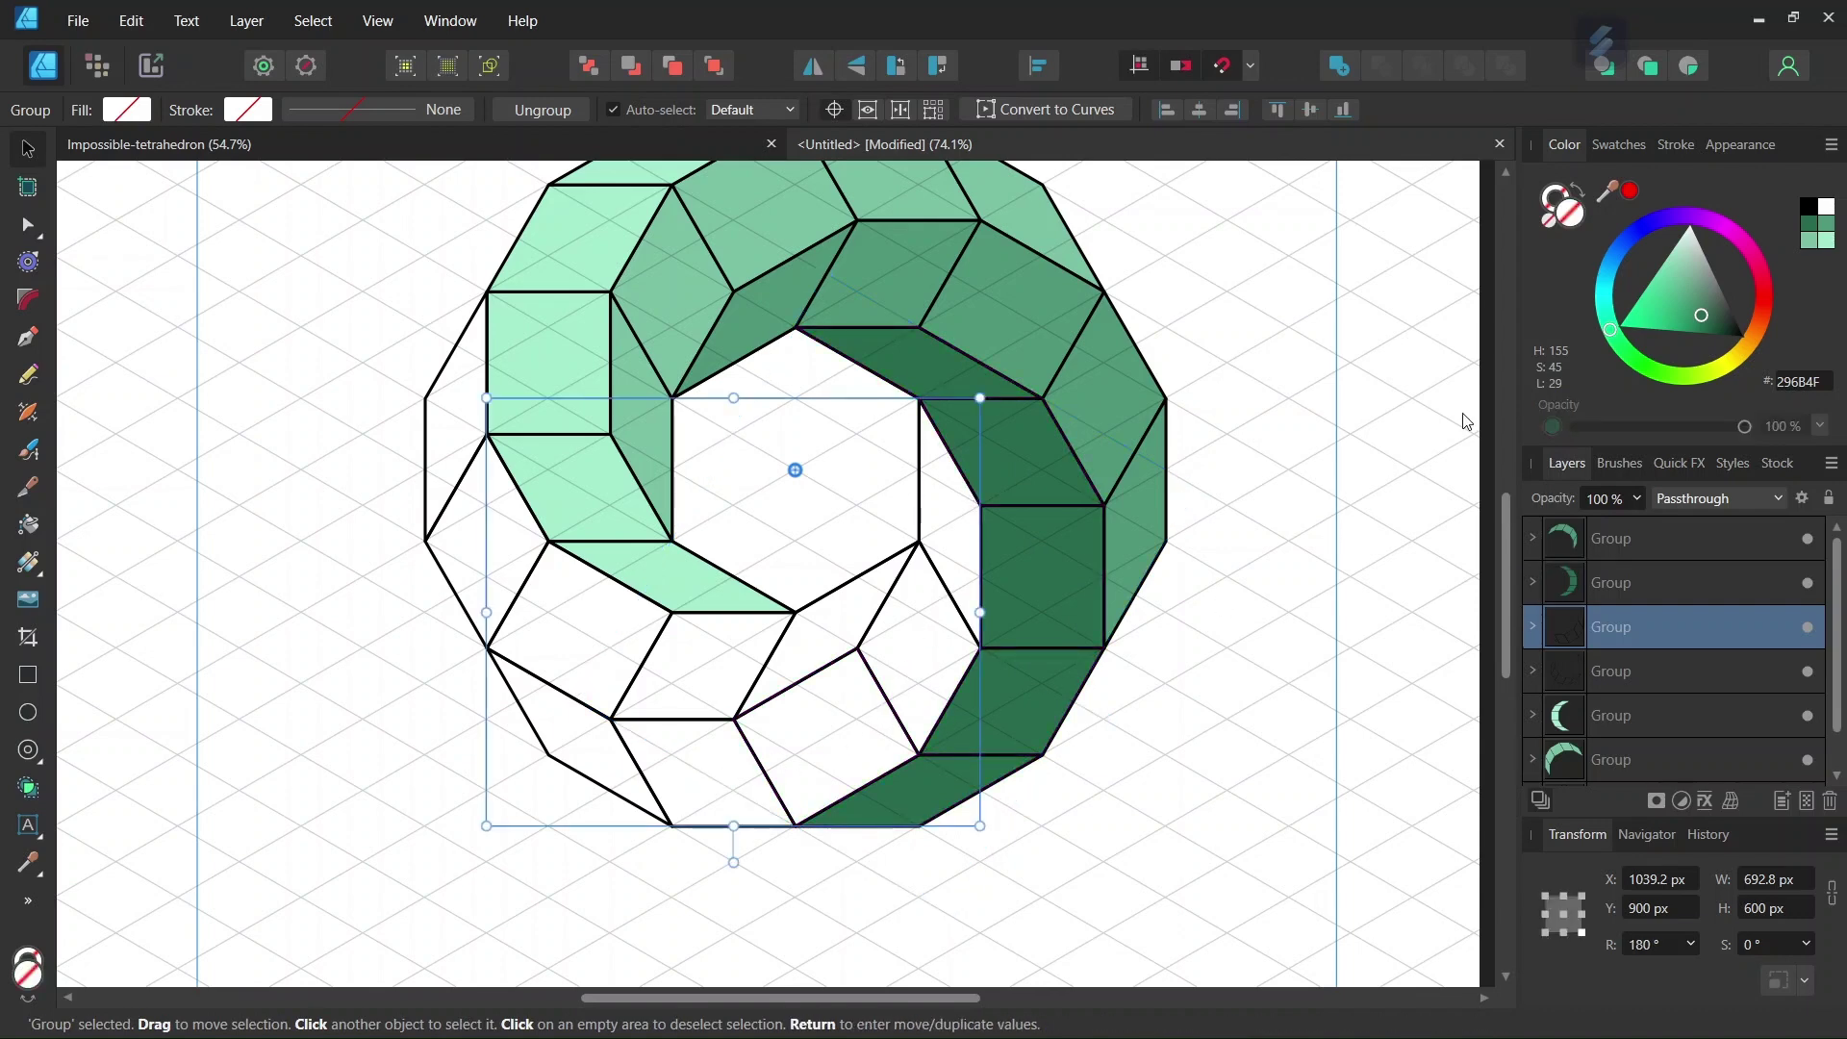
click(1680, 298)
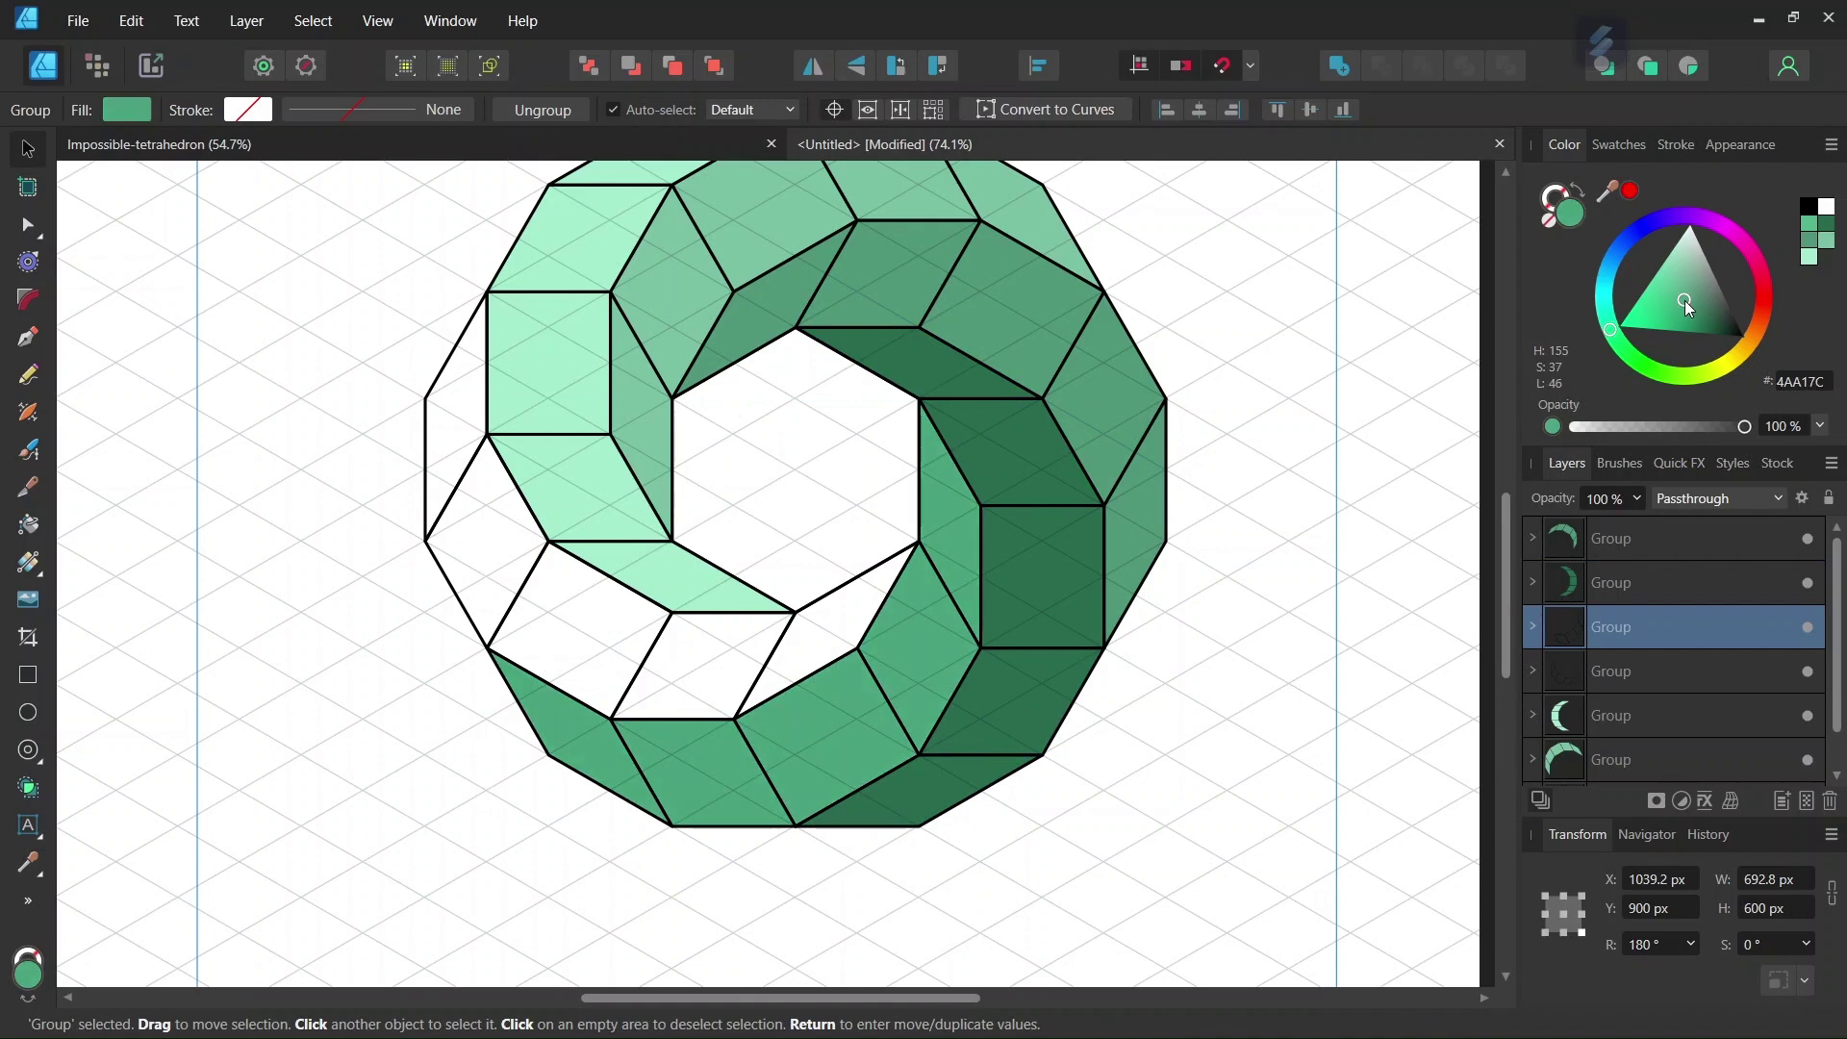
click(525, 606)
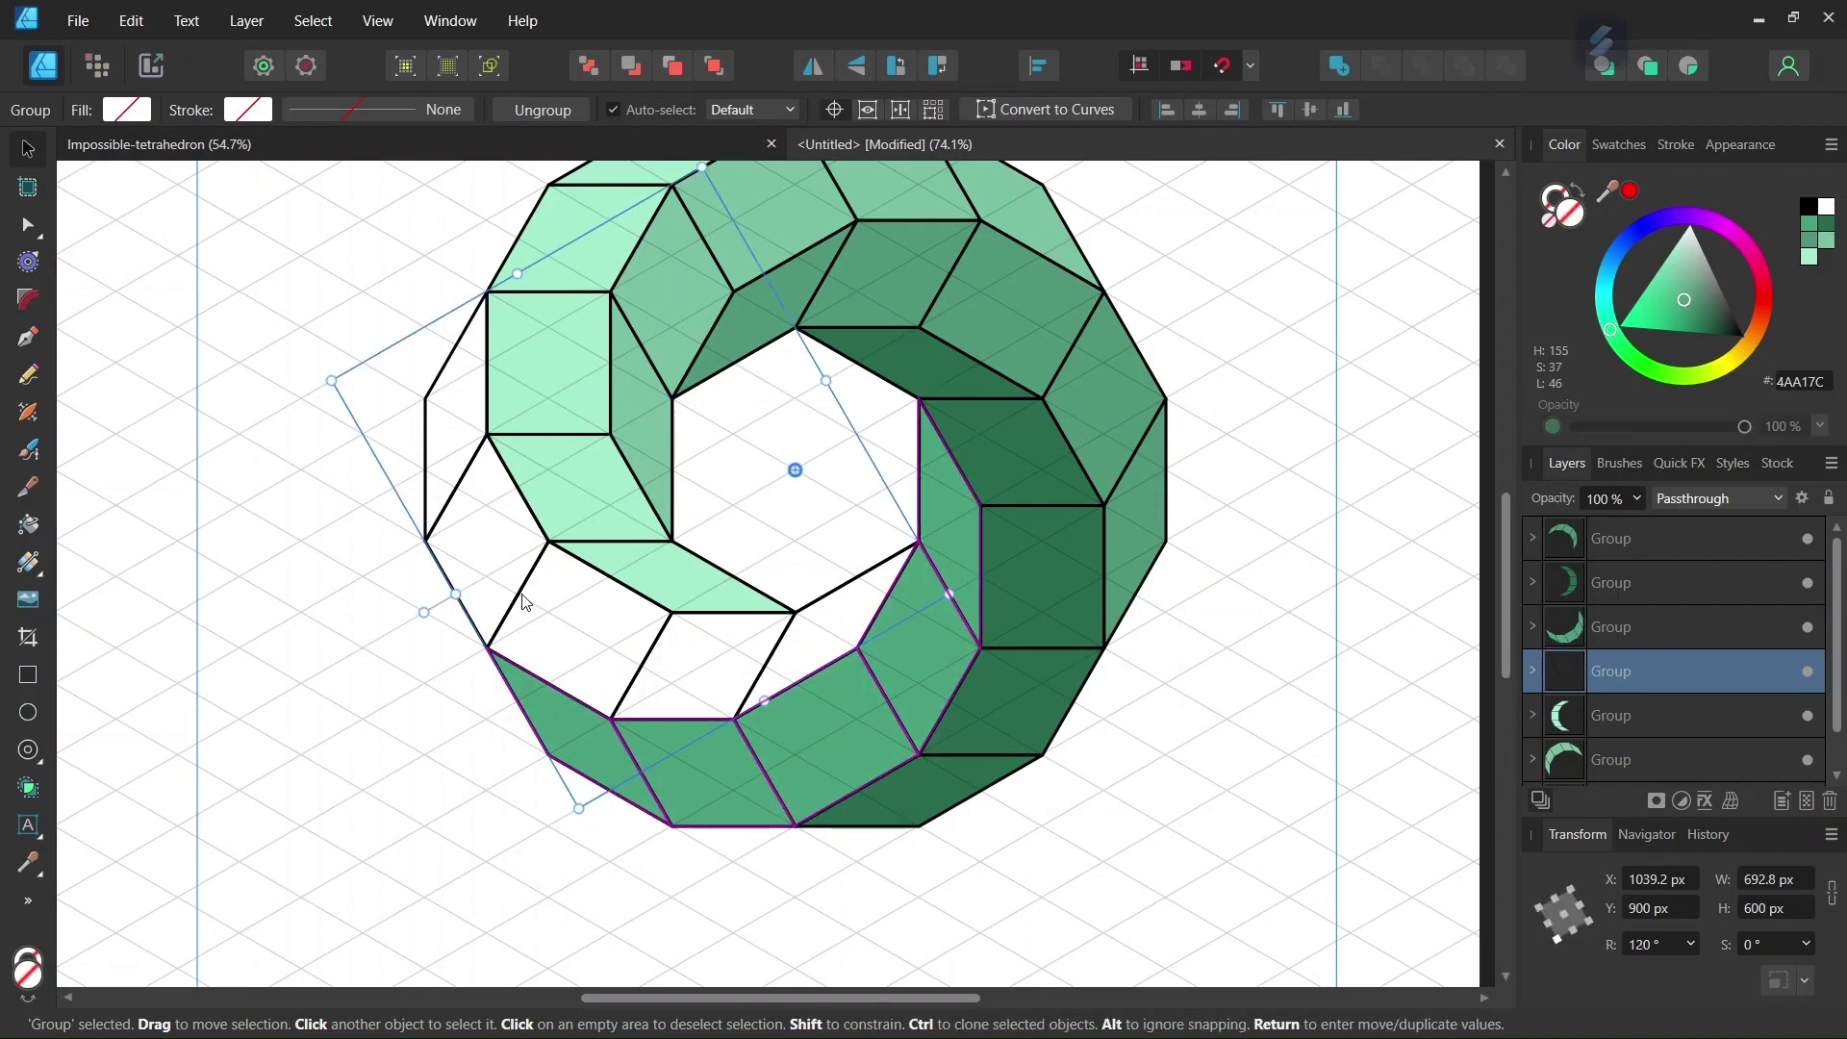
click(1672, 290)
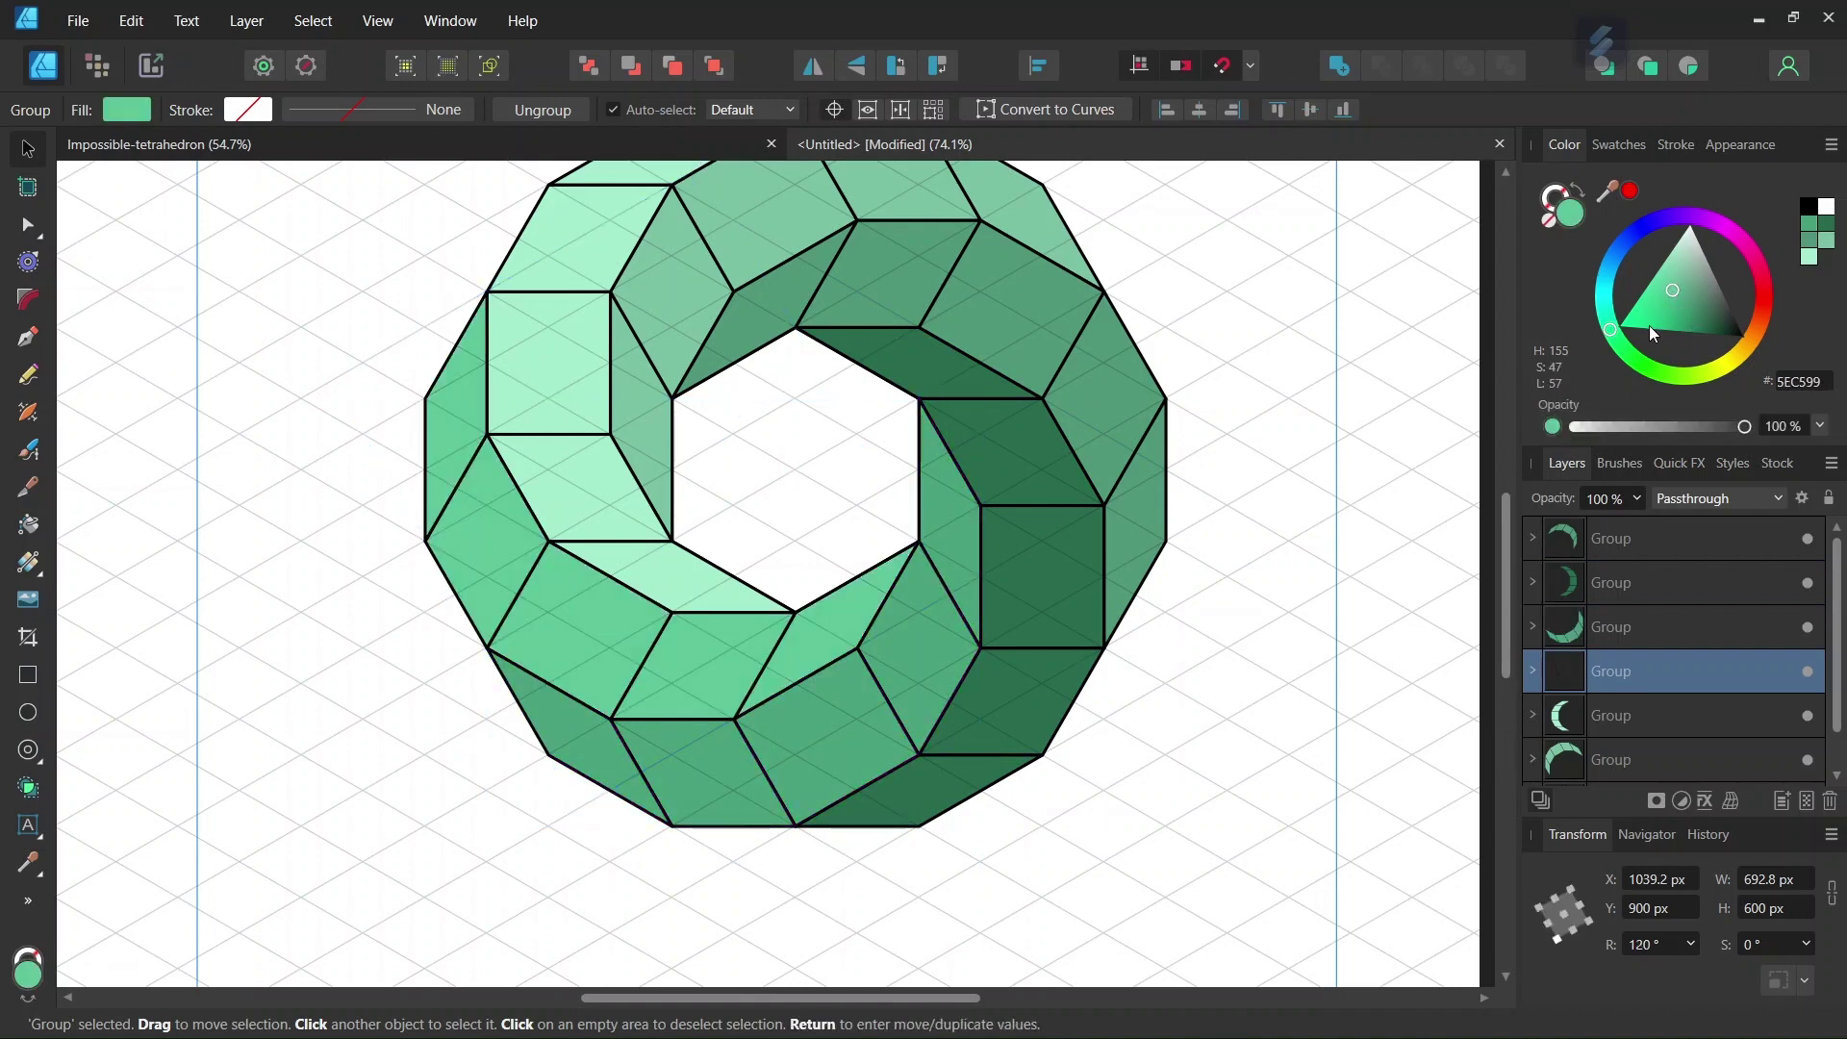
click(1263, 717)
scroll(1260, 710, down, 3)
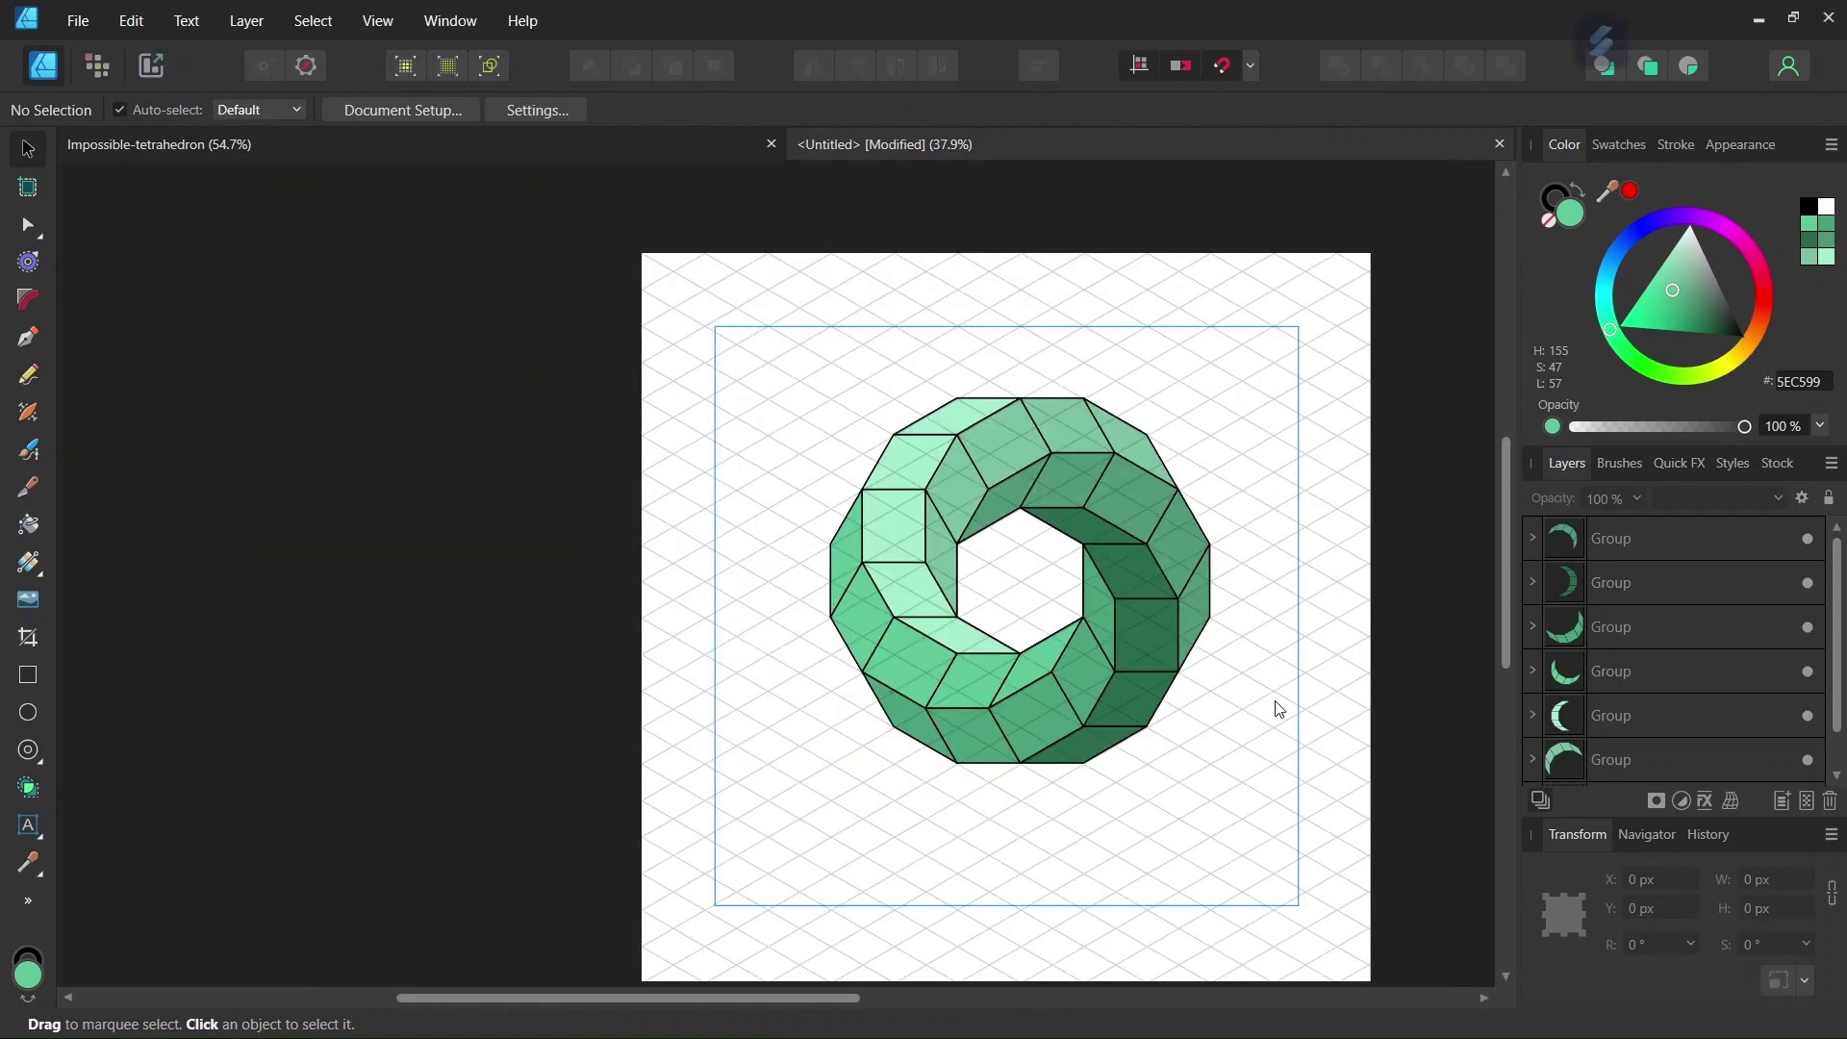
drag(781, 997, 842, 1002)
scroll(1190, 717, up, 1)
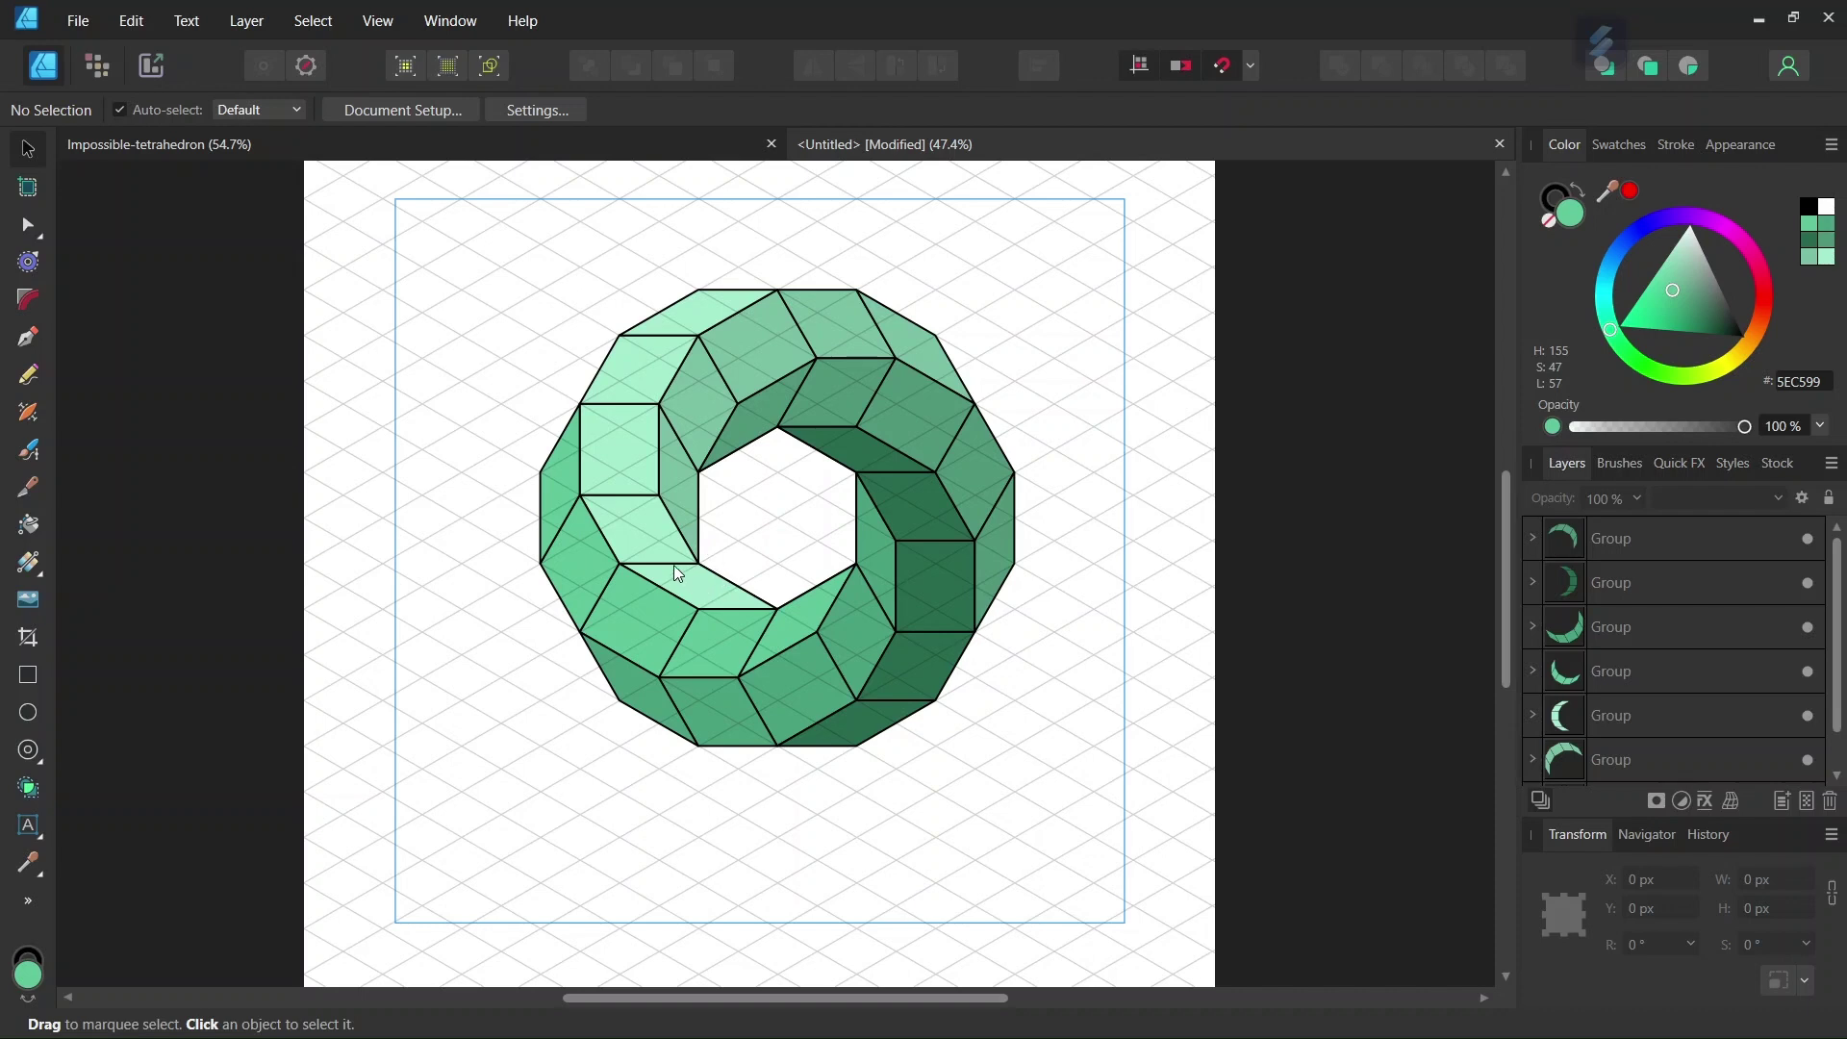
scroll(655, 527, up, 1)
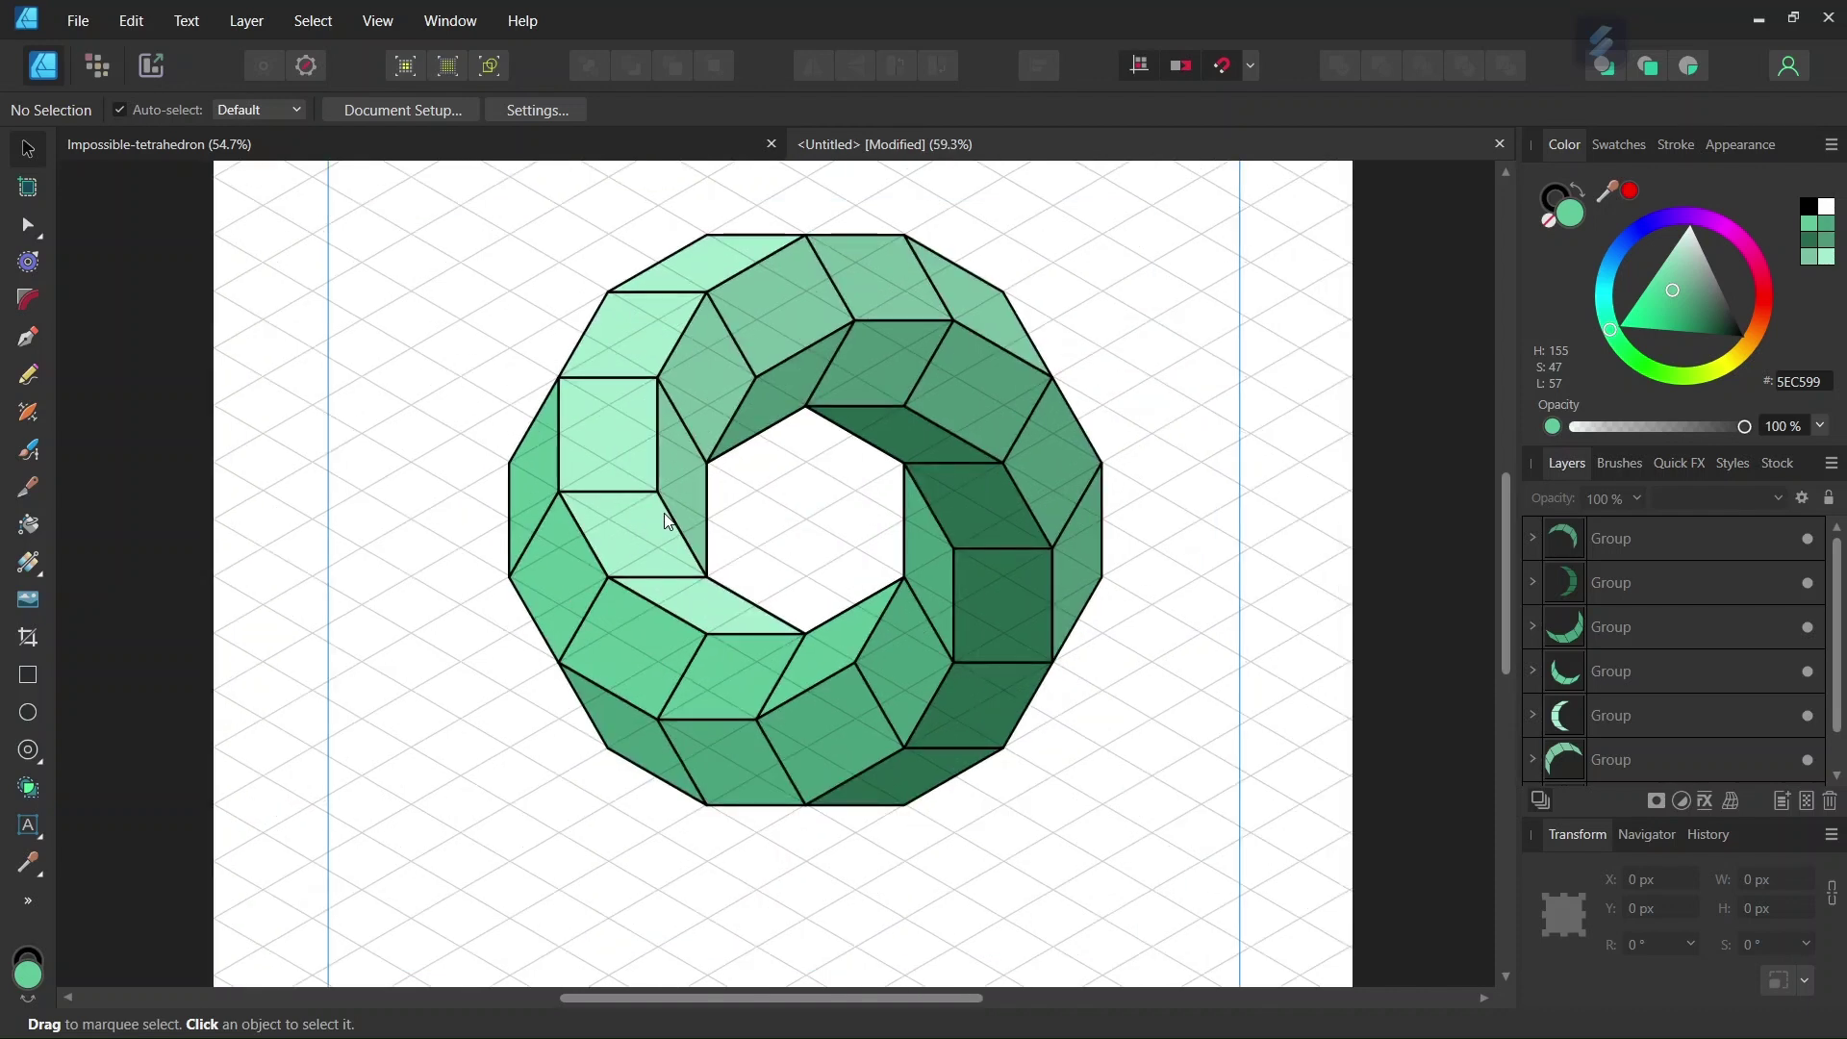